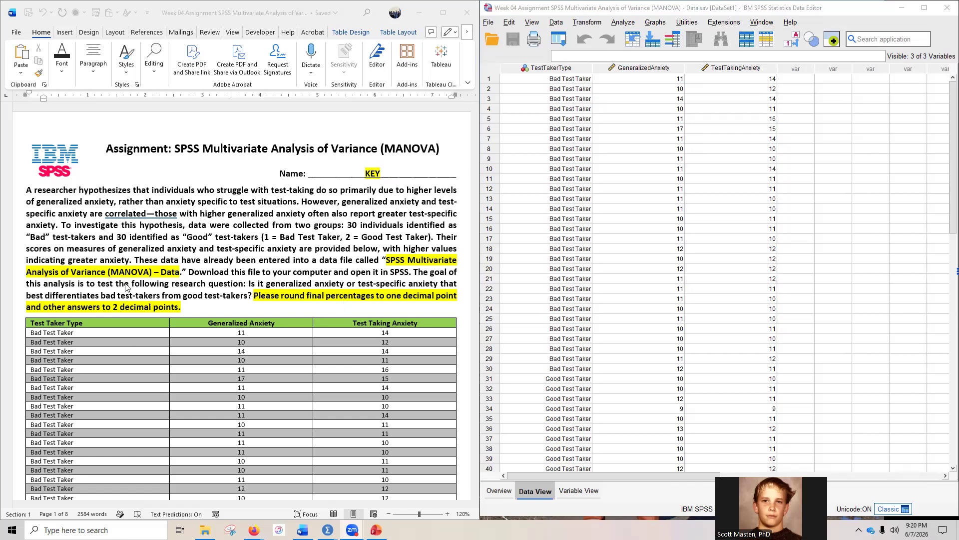
- Read the assignment's research question, data table, test taker coding note and questions 1 to 3 on the study variables
left_click_drag(247, 283, 256, 298)
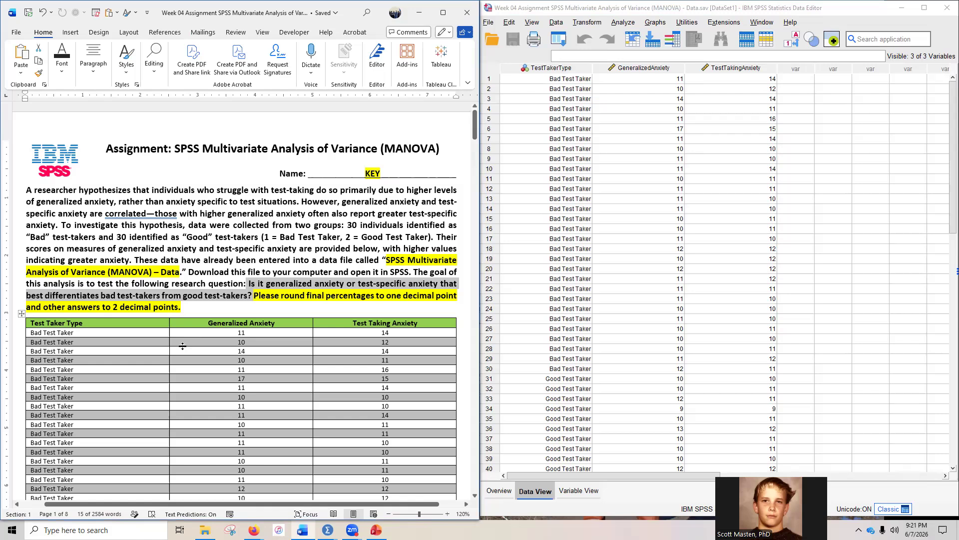
left_click(221, 289)
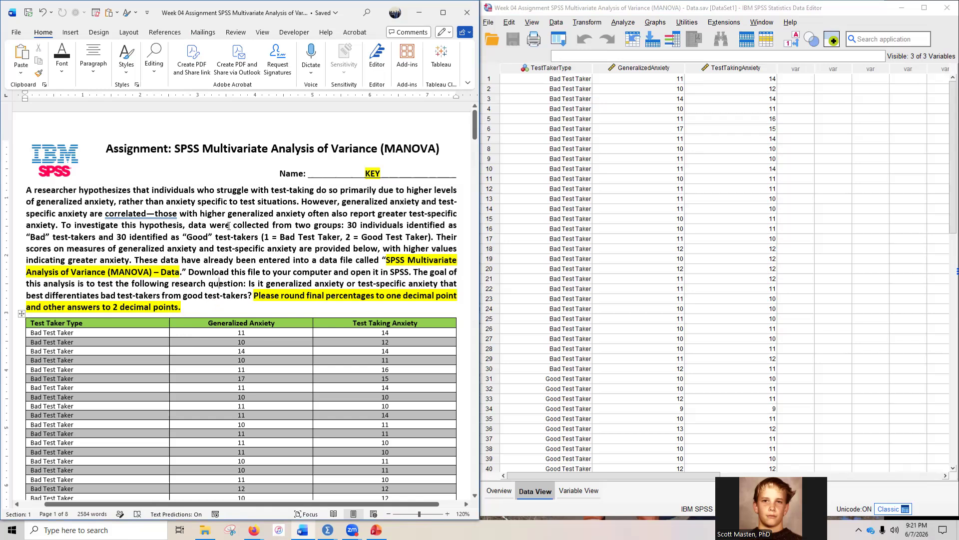
scroll(220, 206, "down", 8)
scroll(221, 205, "down", 3)
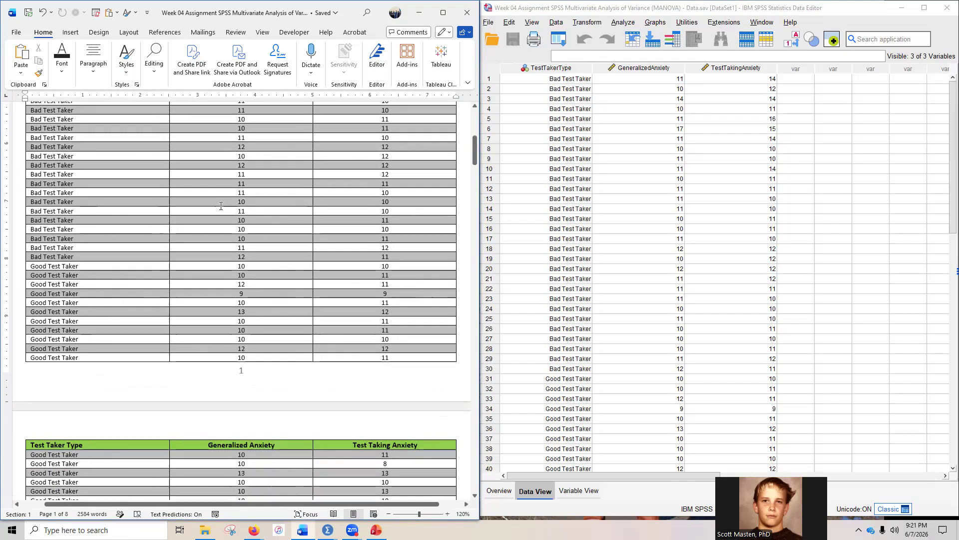
scroll(223, 205, "down", 6)
scroll(223, 205, "down", 3)
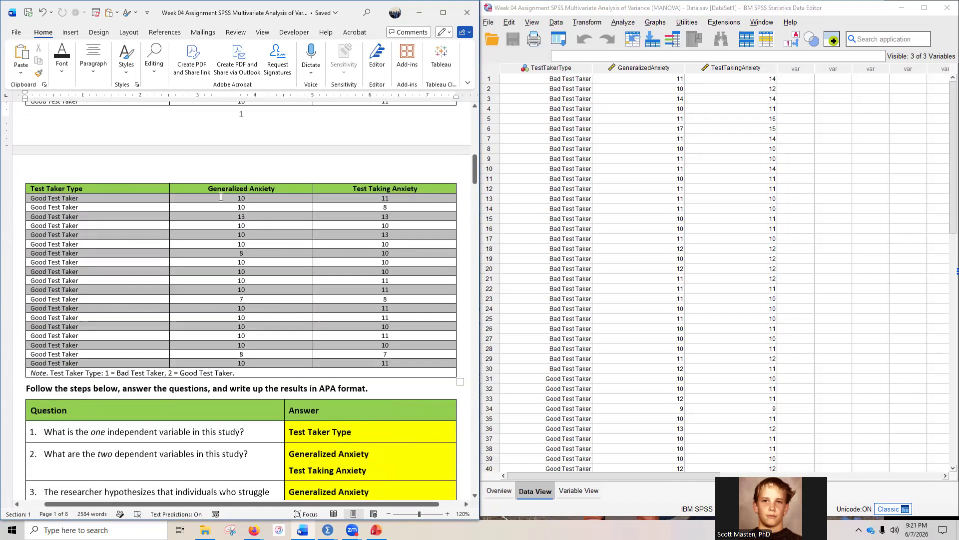
scroll(205, 307, "down", 4)
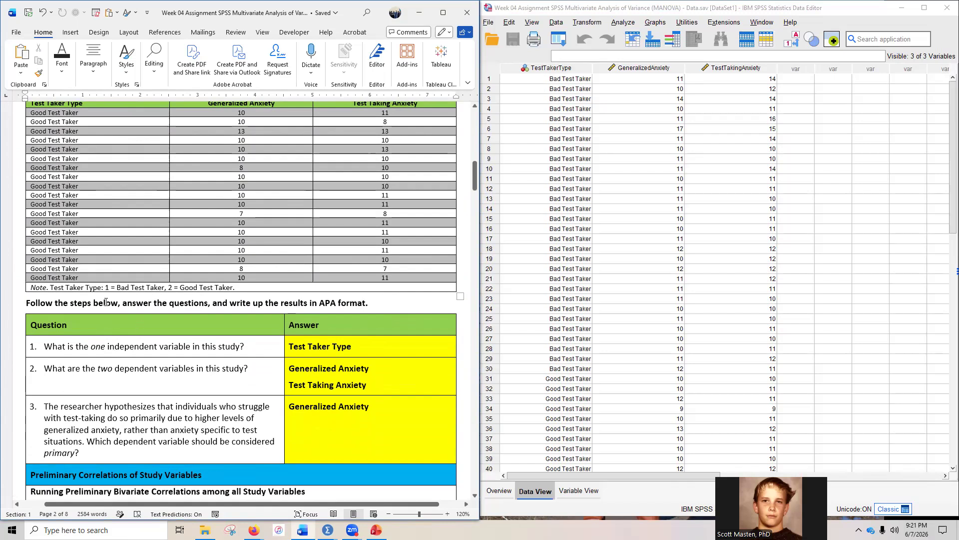
scroll(106, 301, "up", 14)
scroll(77, 350, "down", 14)
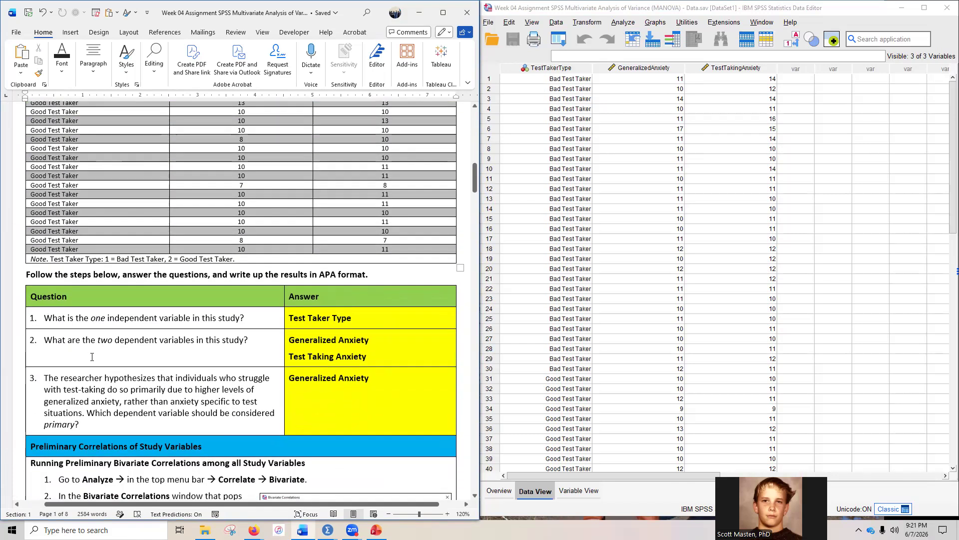
scroll(137, 344, "up", 9)
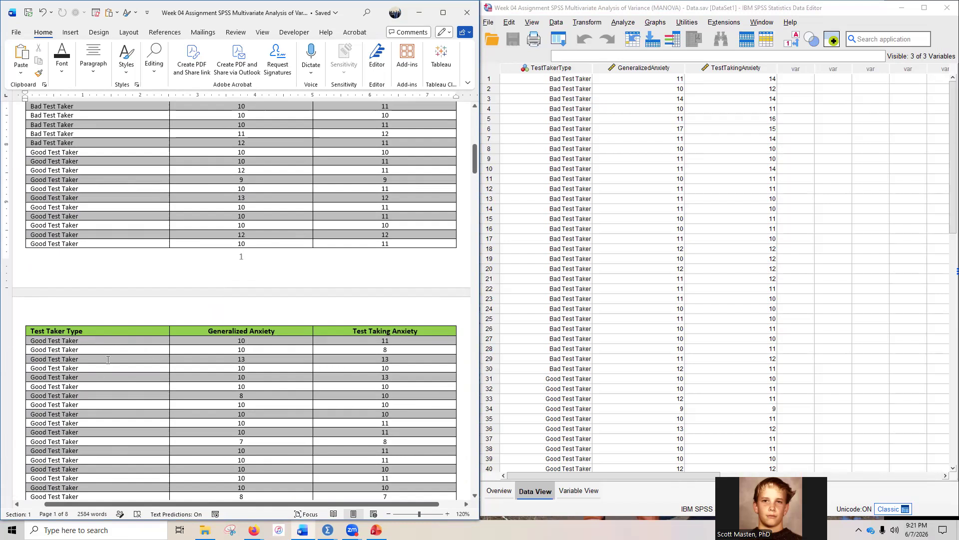
scroll(108, 360, "down", 6)
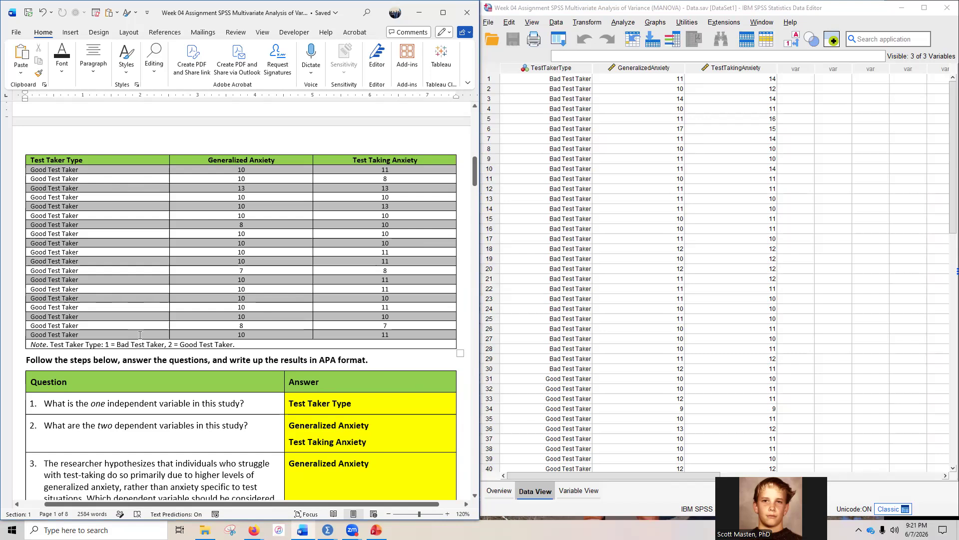
scroll(131, 387, "down", 3)
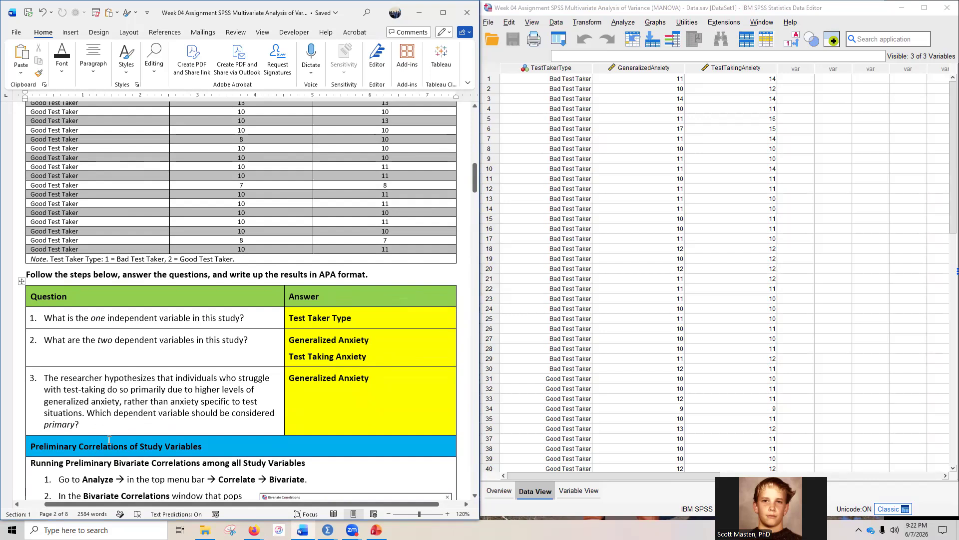
left_click(288, 377)
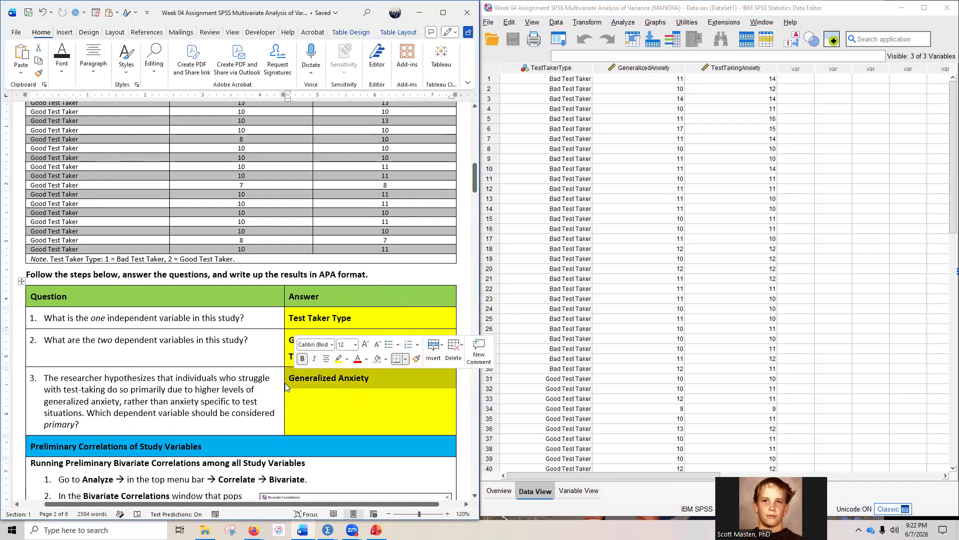
left_click(199, 423)
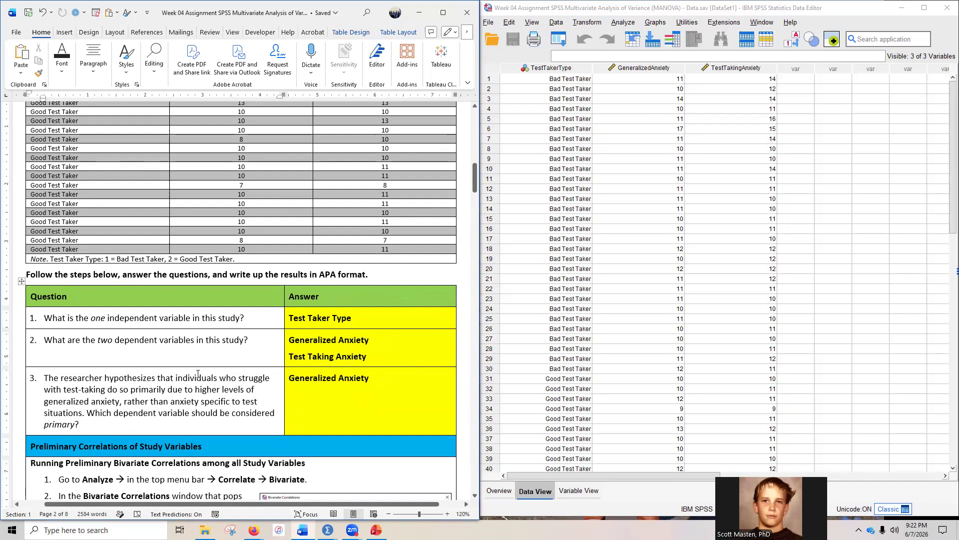
- Run two-tailed bivariate Pearson correlations on TestTakerType, GeneralizedAnxiety and TestTakingAnxiety, showing only the lower triangle
scroll(228, 327, "down", 5)
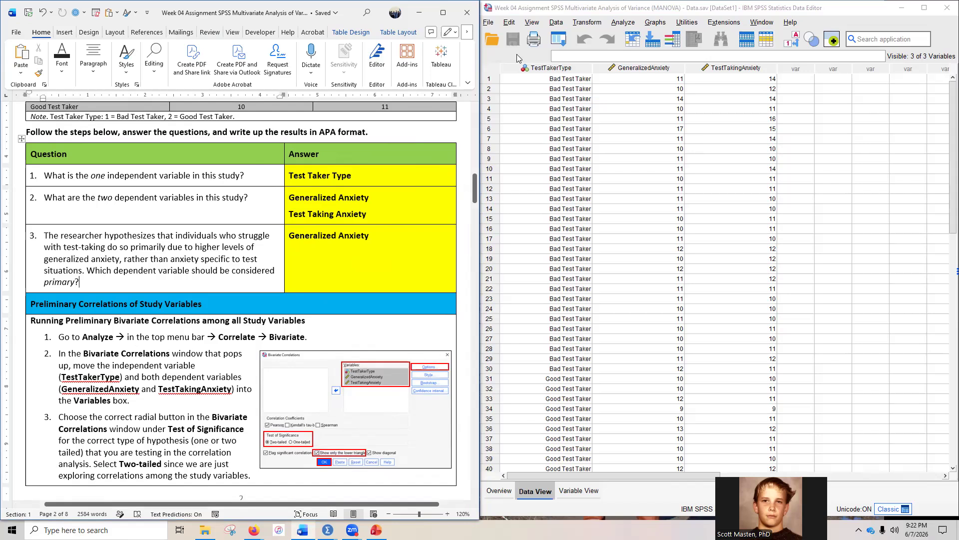
left_click(623, 22)
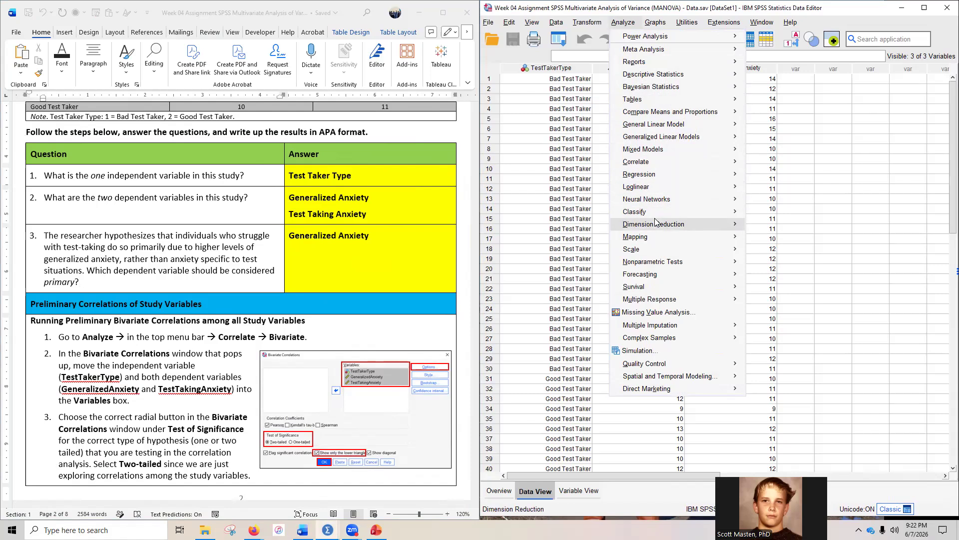
mouse_move(659, 223)
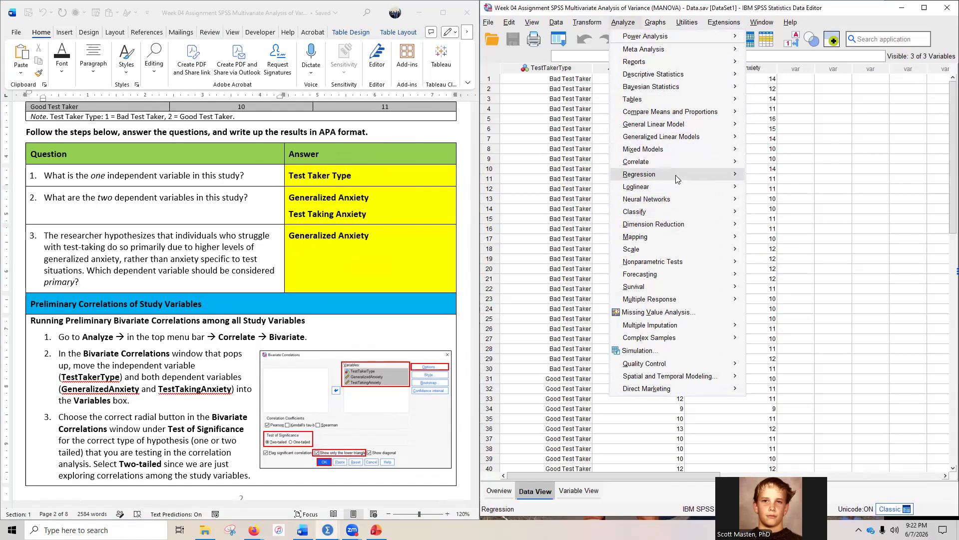
mouse_move(689, 162)
left_click(768, 165)
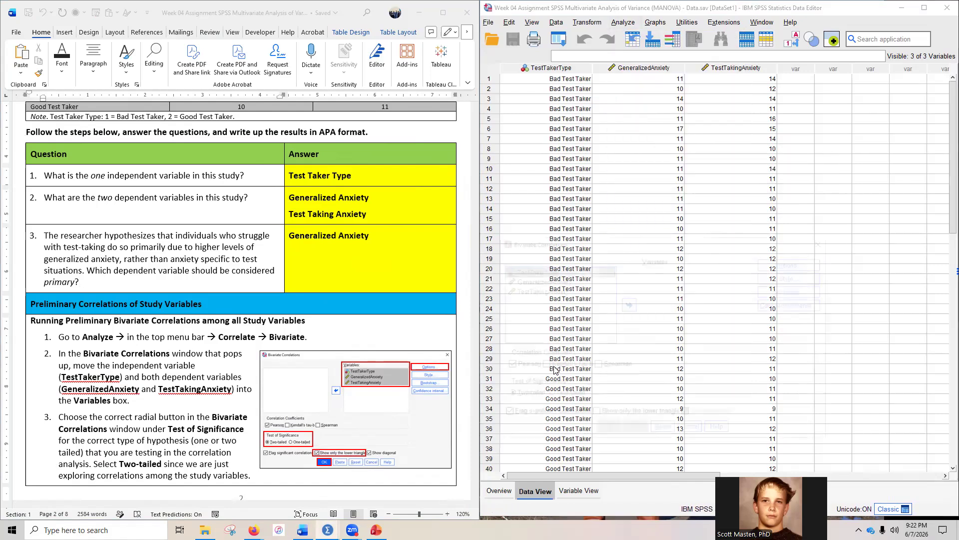
left_click(536, 290, "shift")
left_click(628, 304)
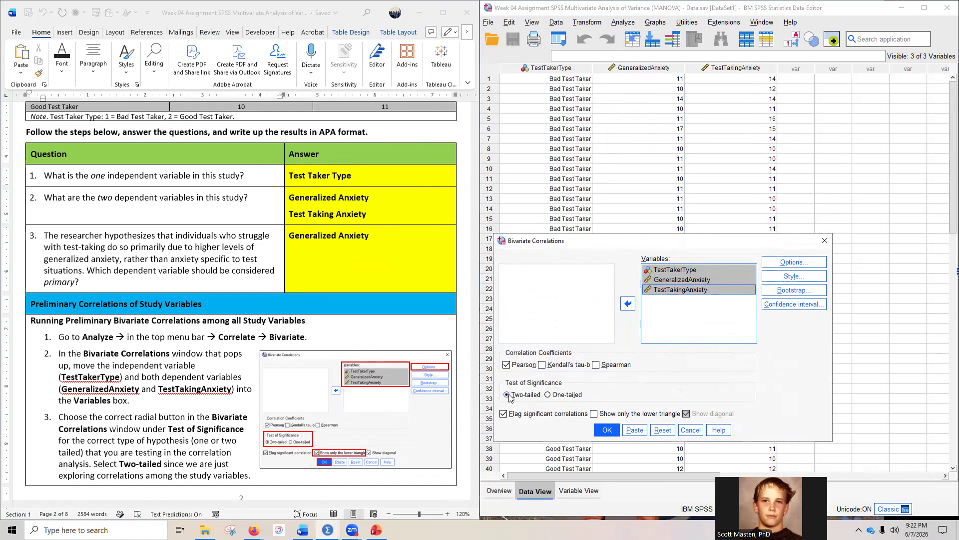
left_click(594, 414)
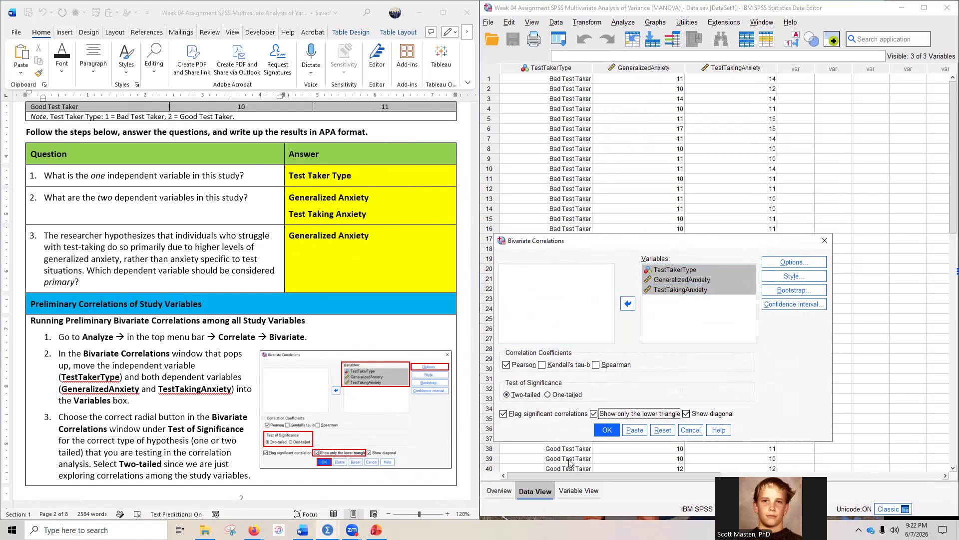
left_click(606, 431)
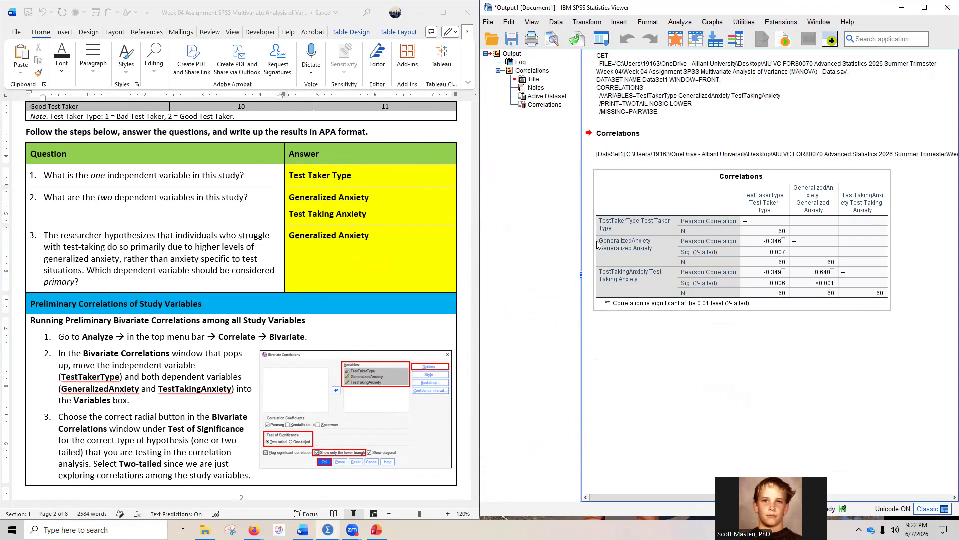
- Narrow the outline pane of the output viewer to give the correlations table more room
left_click(698, 269)
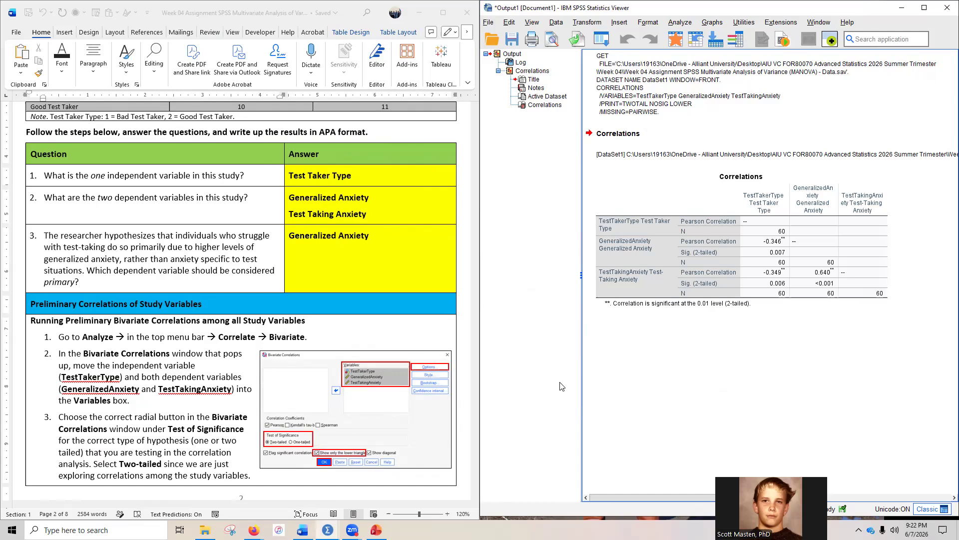
left_click_drag(581, 275, 539, 274)
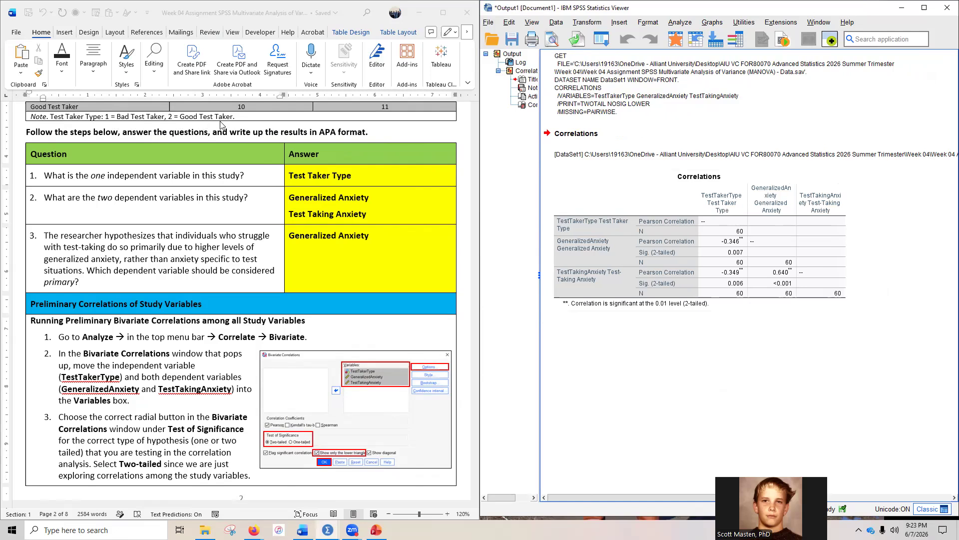
- Compare the Correlations output with the assignment's correlation decision rules and the question 4 correlation matrix
scroll(188, 170, "down", 3)
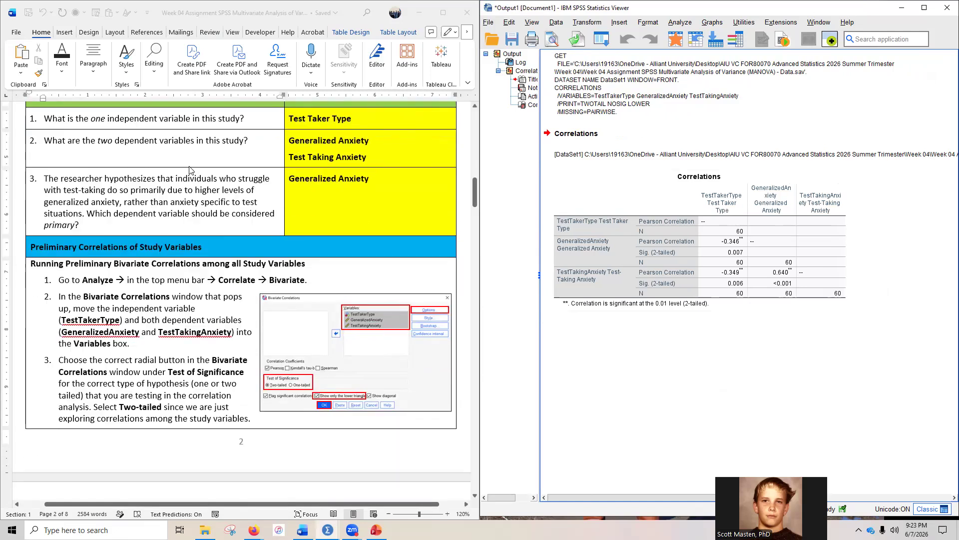
scroll(189, 170, "down", 6)
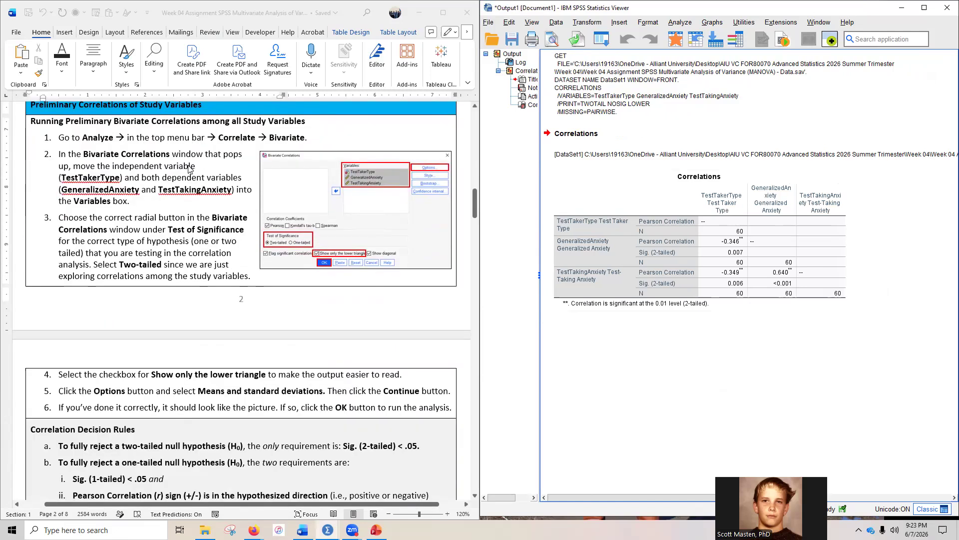
scroll(189, 170, "down", 5)
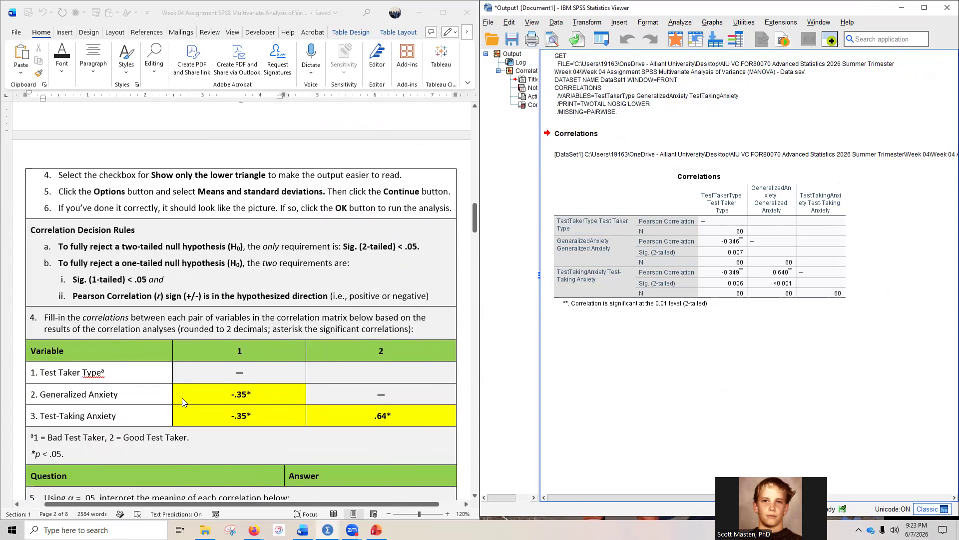
left_click(721, 230)
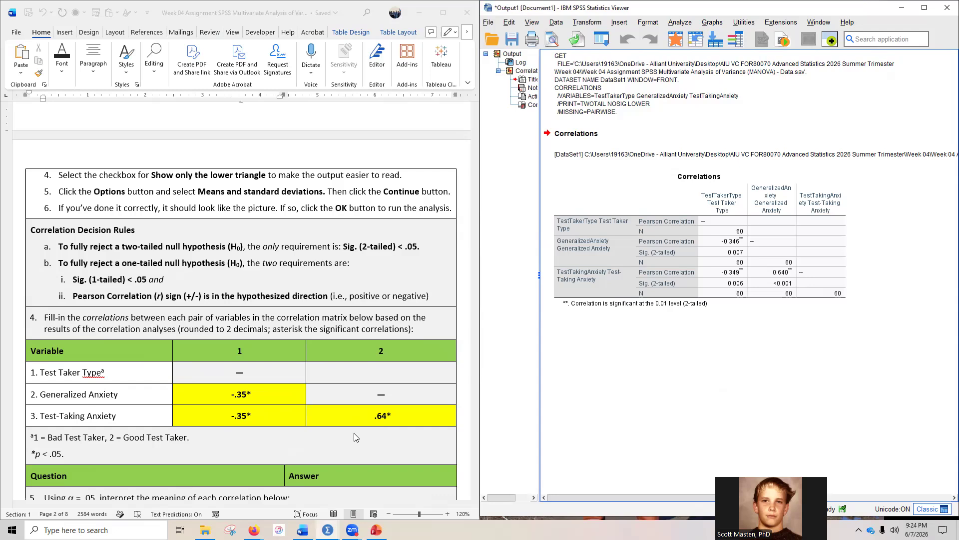
scroll(349, 433, "down", 1)
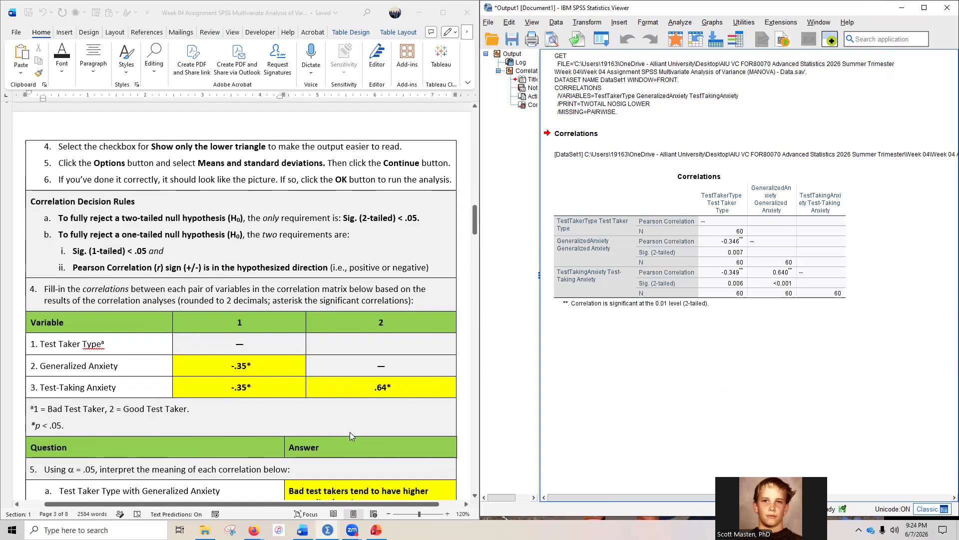
scroll(363, 417, "down", 4)
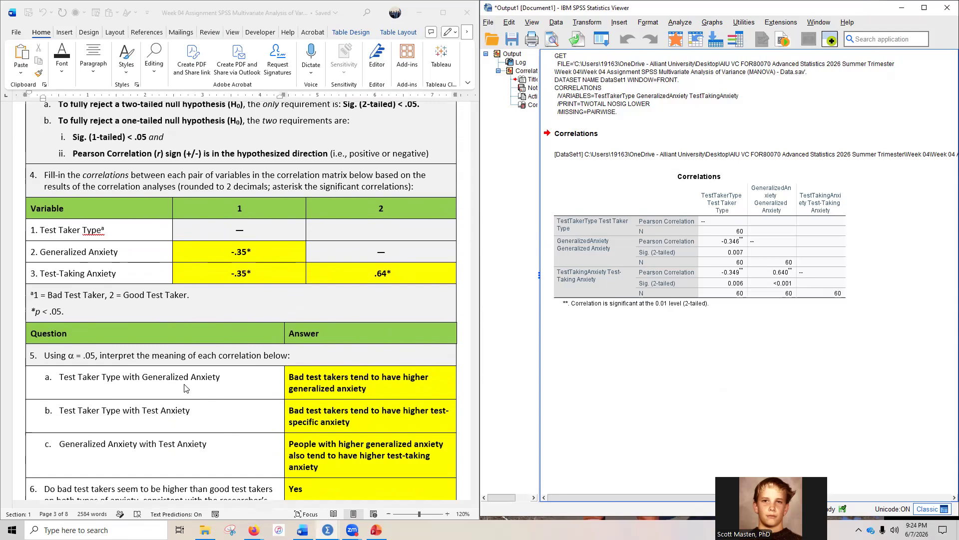
- Compare the correlation of TestTakerType with GeneralizedAnxiety against the test taker coding note and the answer to question 5a
left_click(587, 257)
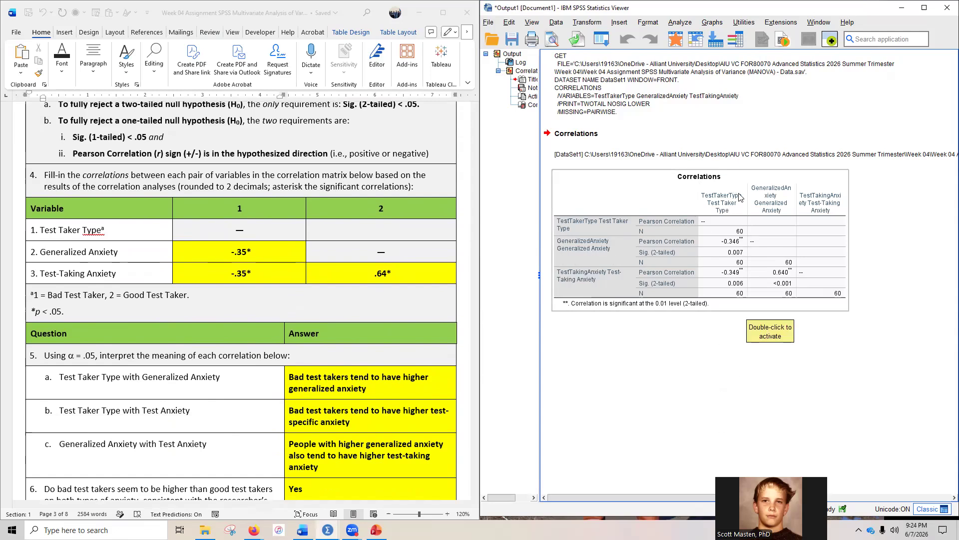
scroll(120, 326, "up", 4)
scroll(127, 332, "up", 10)
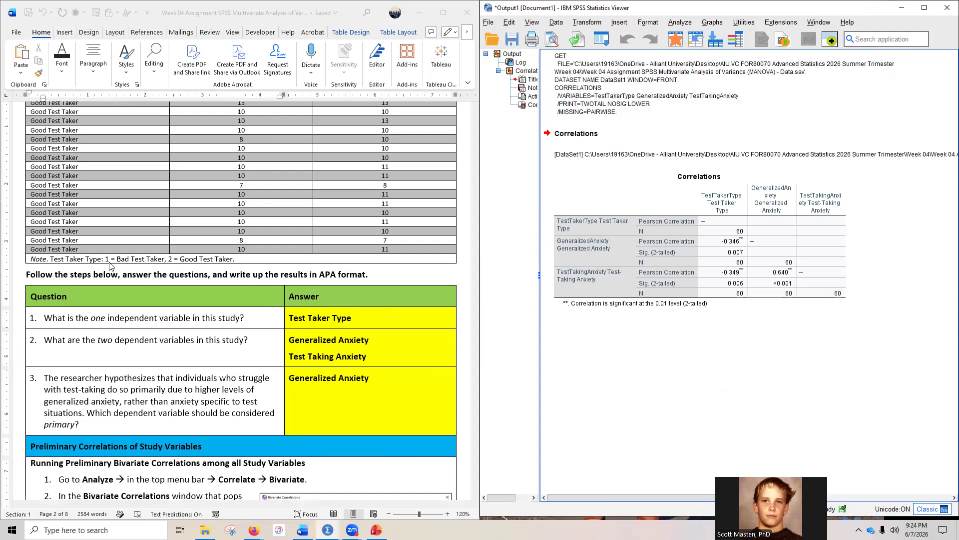
left_click(620, 271)
scroll(130, 278, "down", 6)
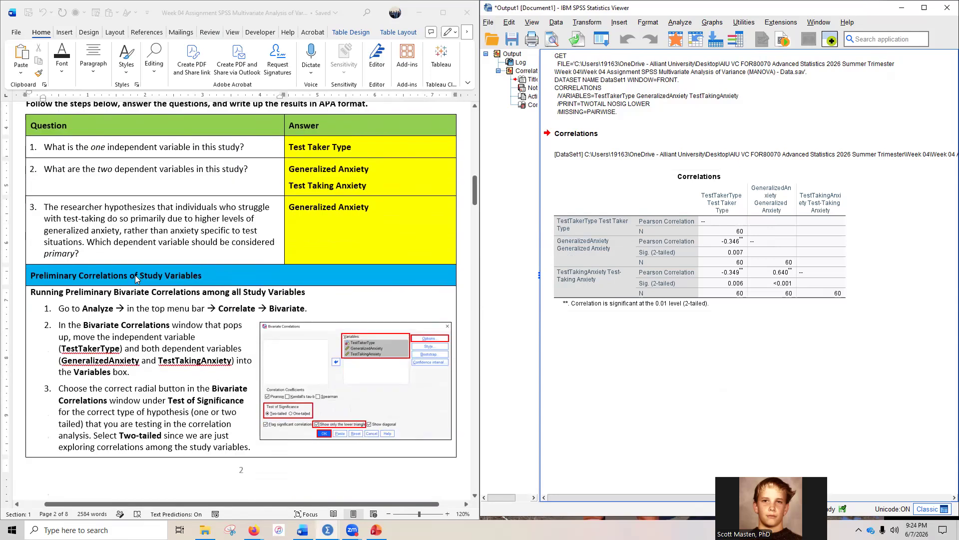
scroll(135, 275, "down", 15)
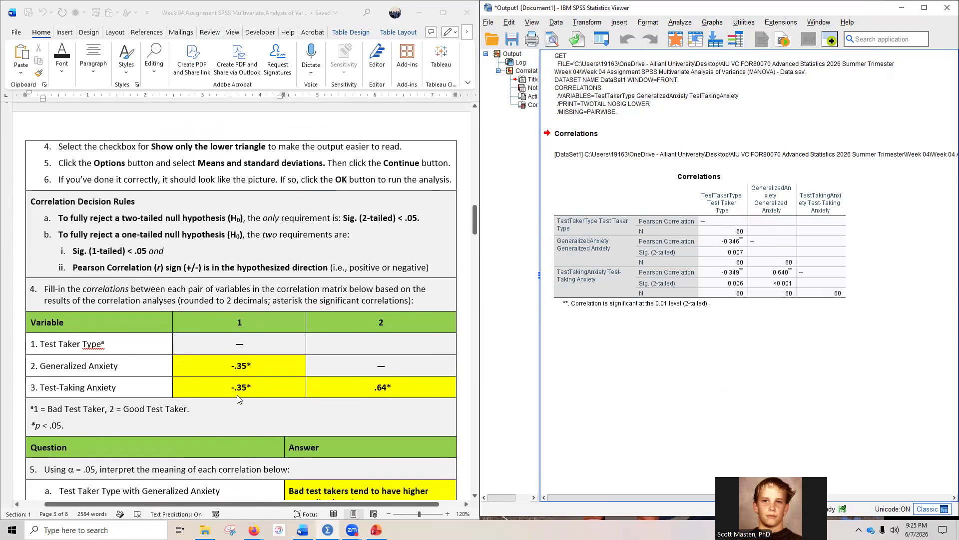
scroll(211, 399, "down", 3)
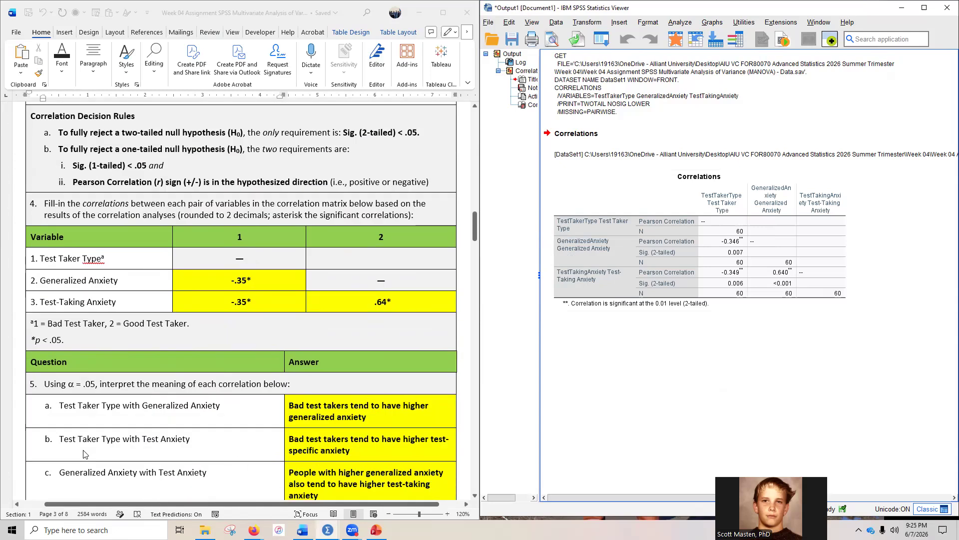
- Compare the correlation of TestTakerType with TestTakingAnxiety against the test taker coding note and the answer to question 5b
left_click(615, 286)
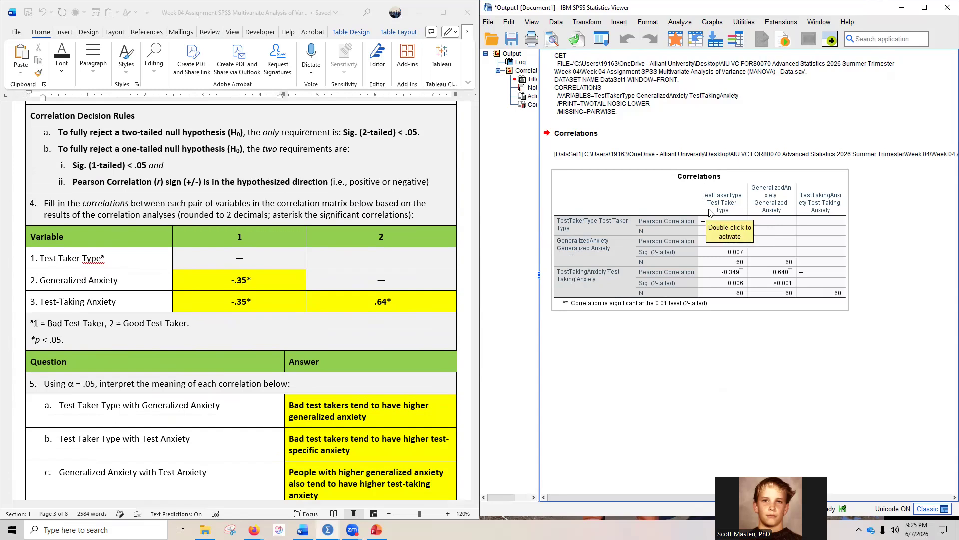
scroll(126, 259, "up", 15)
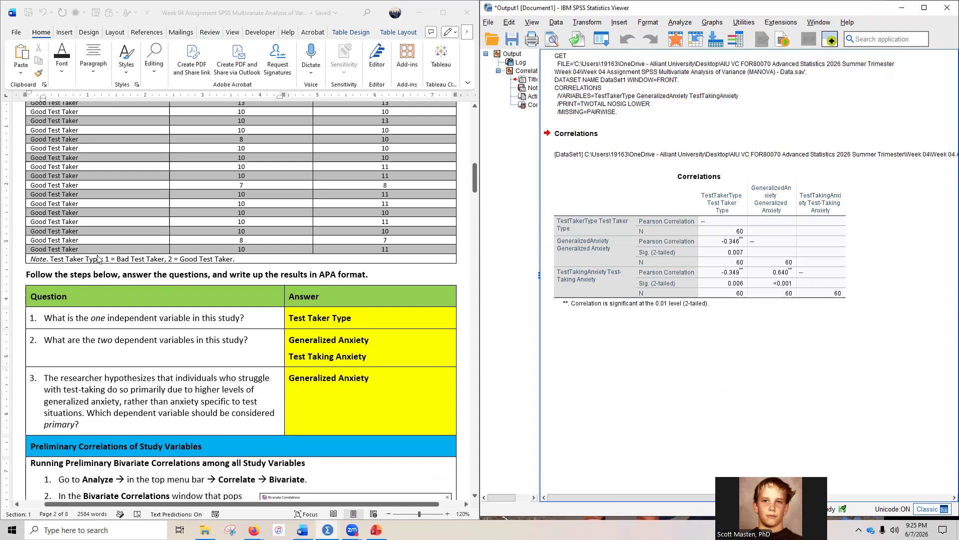
left_click(564, 281)
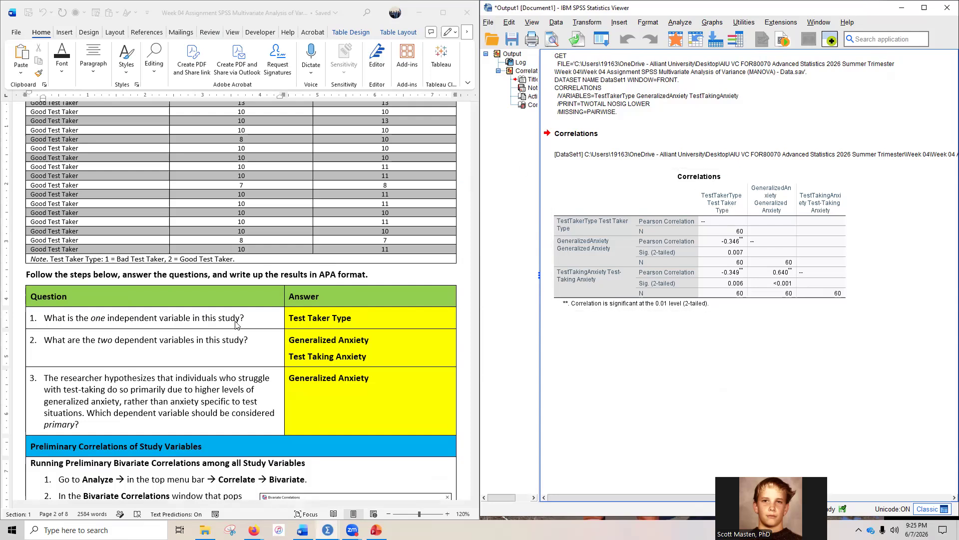
scroll(236, 324, "down", 12)
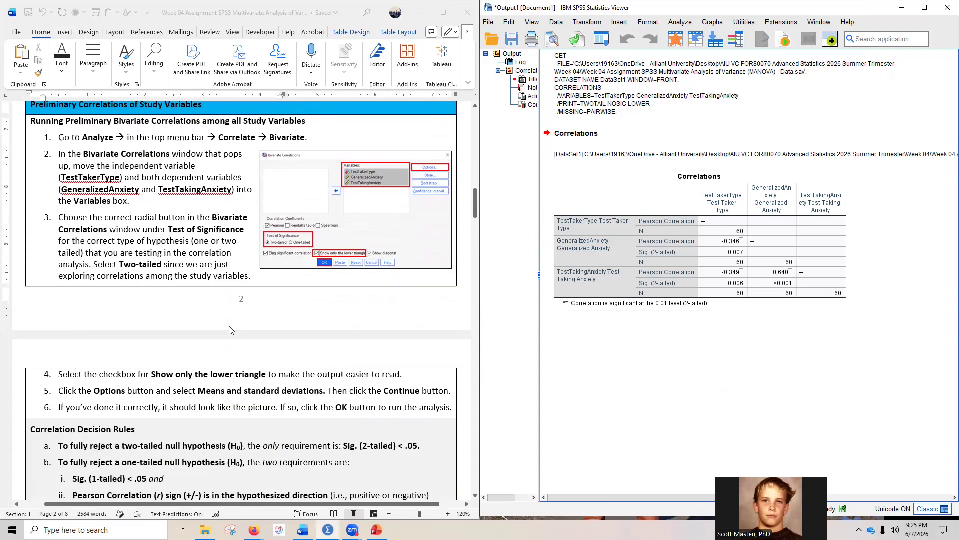
scroll(231, 330, "down", 10)
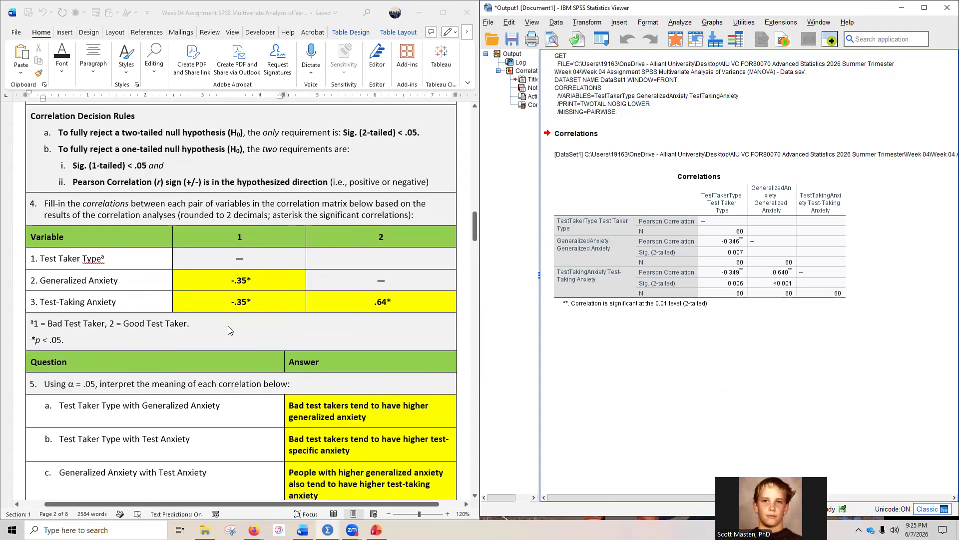
scroll(228, 326, "down", 1)
- Examine the correlation between GeneralizedAnxiety and TestTakingAnxiety in the Correlations table for its interpretation in question 5c
left_click(611, 292)
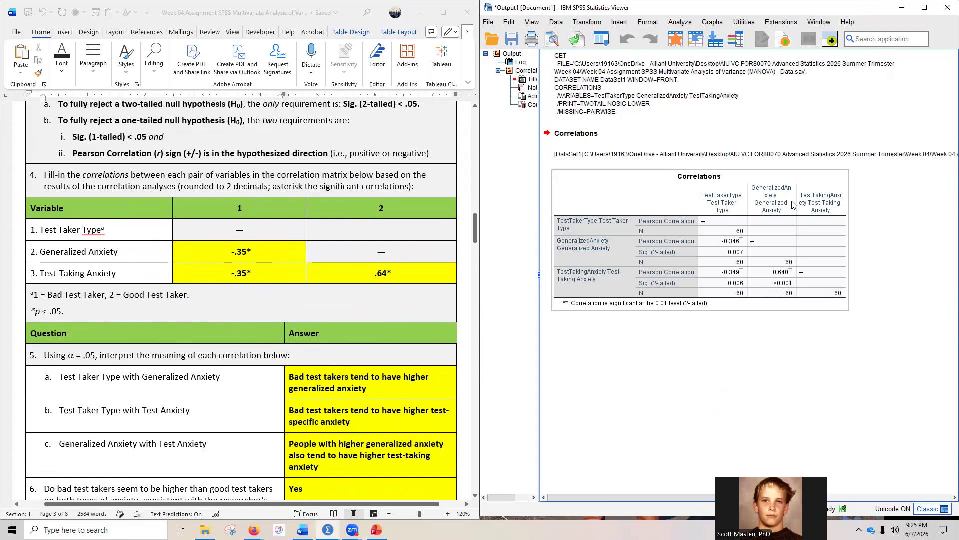
left_click(776, 377)
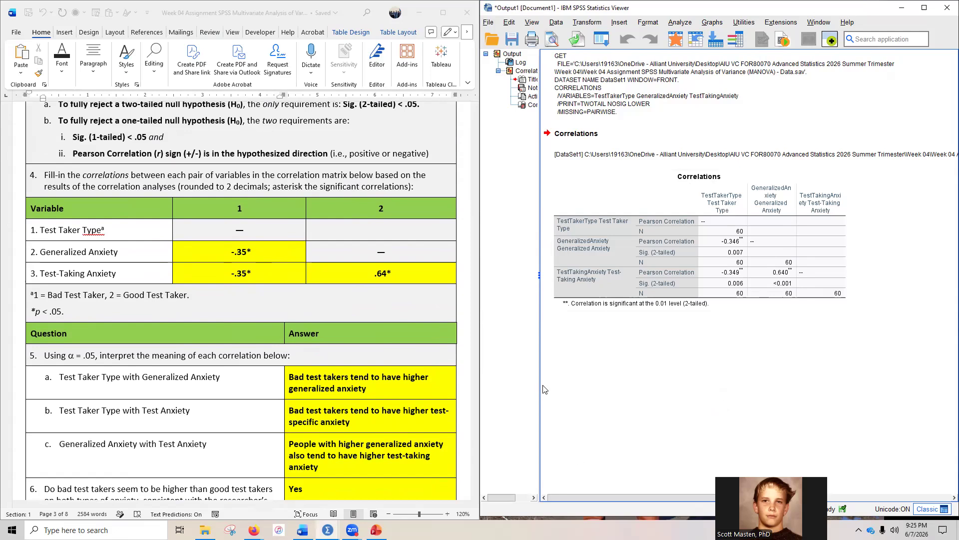
left_click(575, 287)
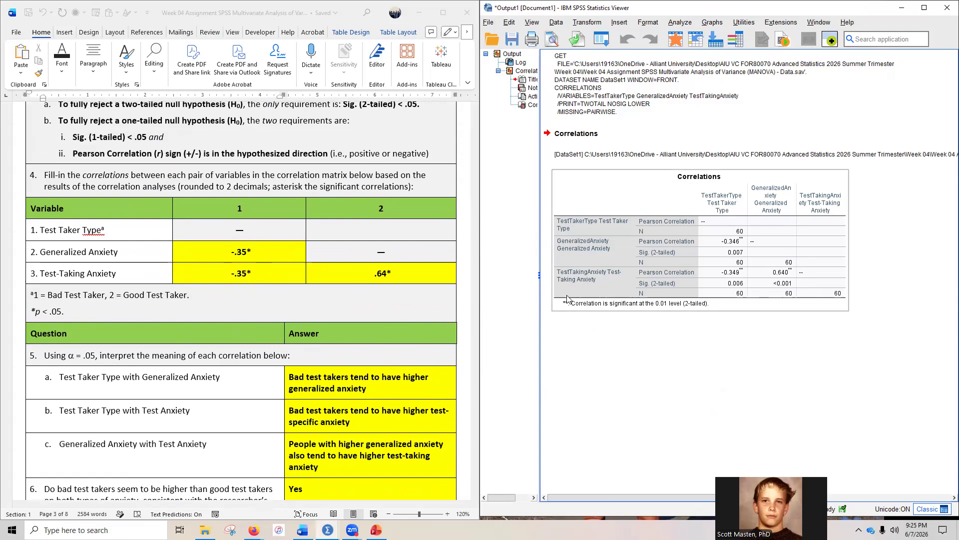
left_click(718, 339)
left_click(774, 302)
left_click(884, 253)
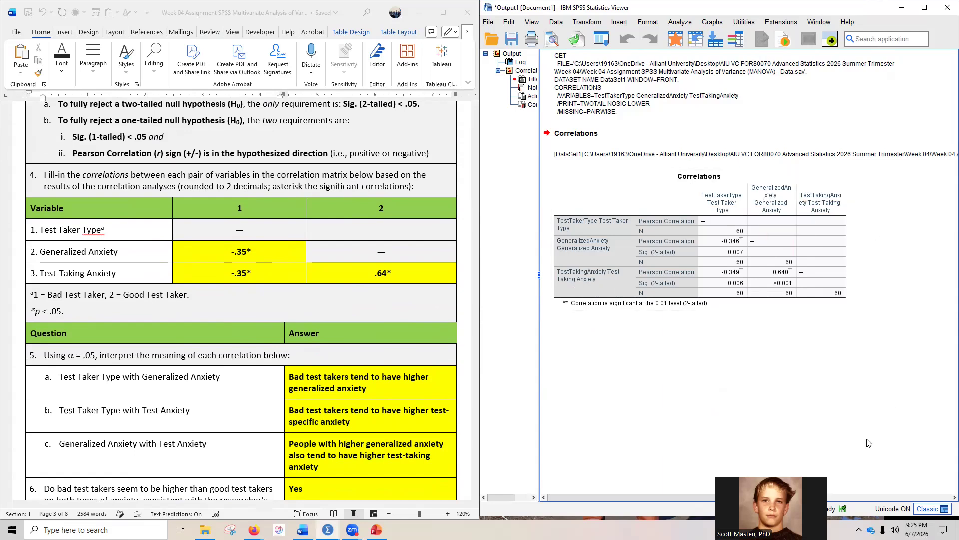
left_click(782, 278)
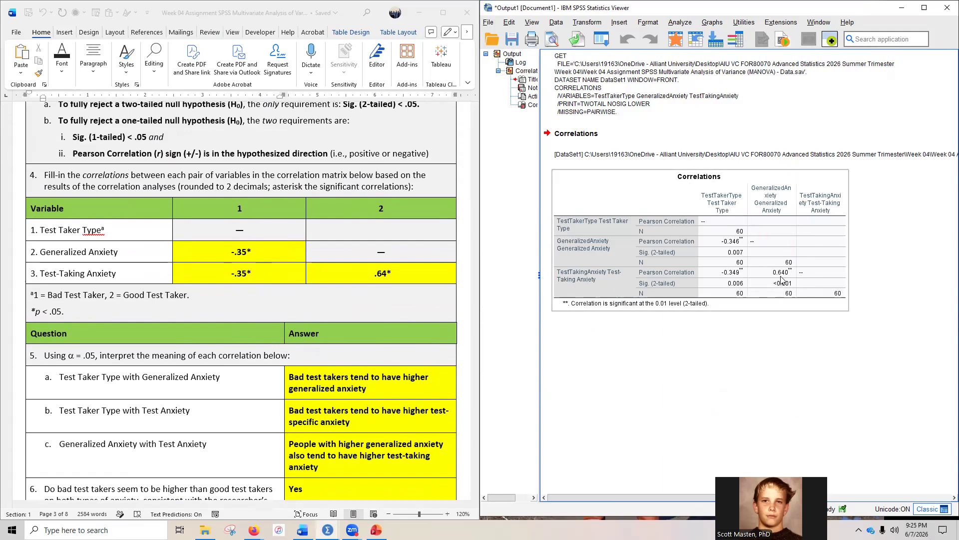
- Read questions 6 and 7 and square the 0.64 correlation in Calculator for the percentage overlap between the two anxieties
scroll(180, 380, "down", 2)
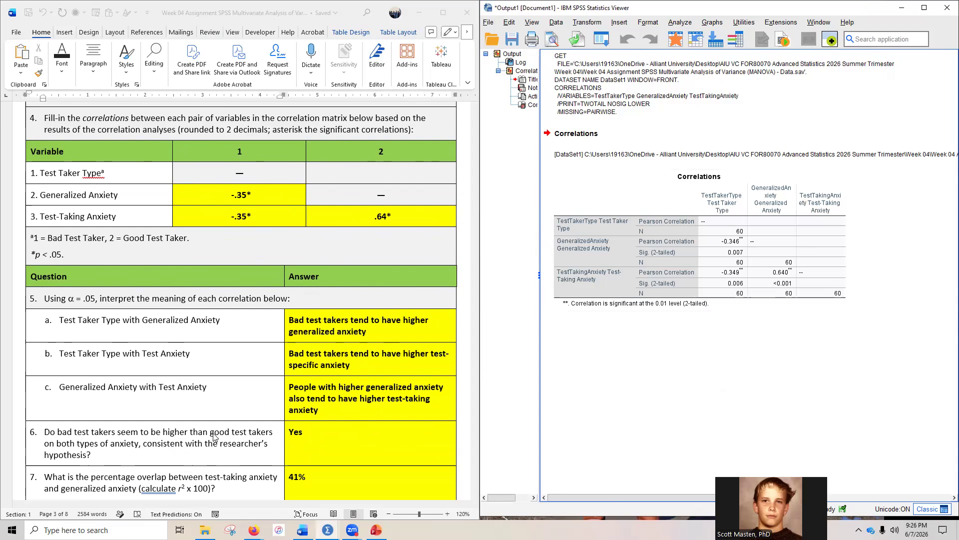
scroll(213, 436, "down", 1)
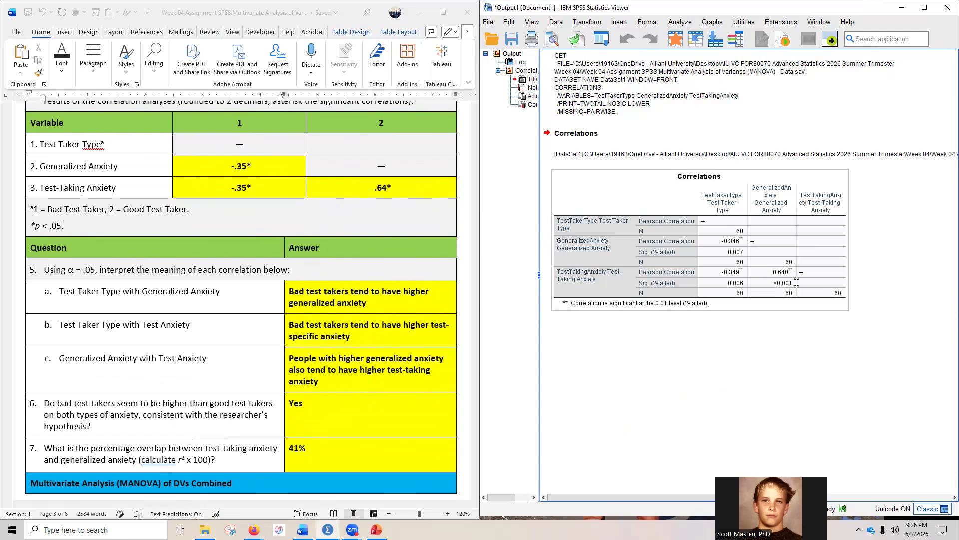
left_click(6, 535)
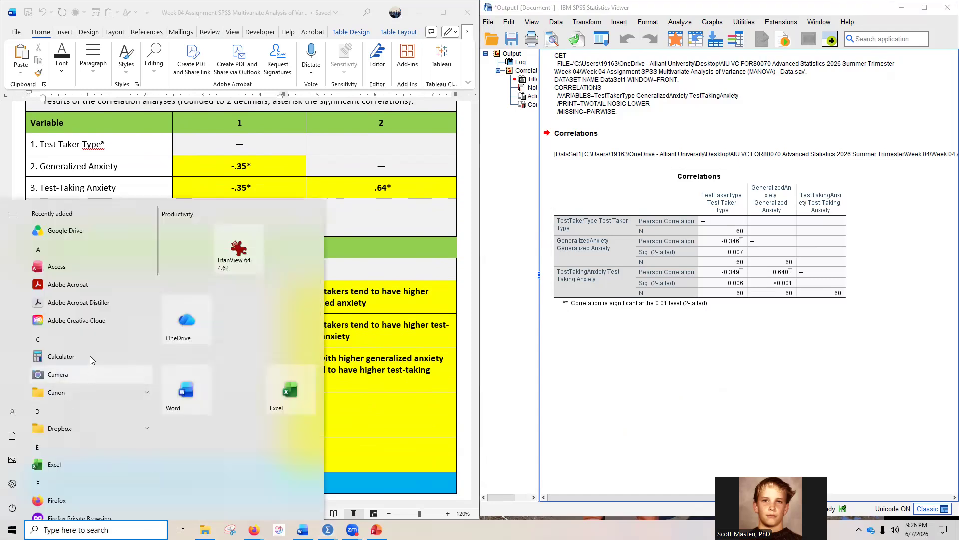
left_click(55, 357)
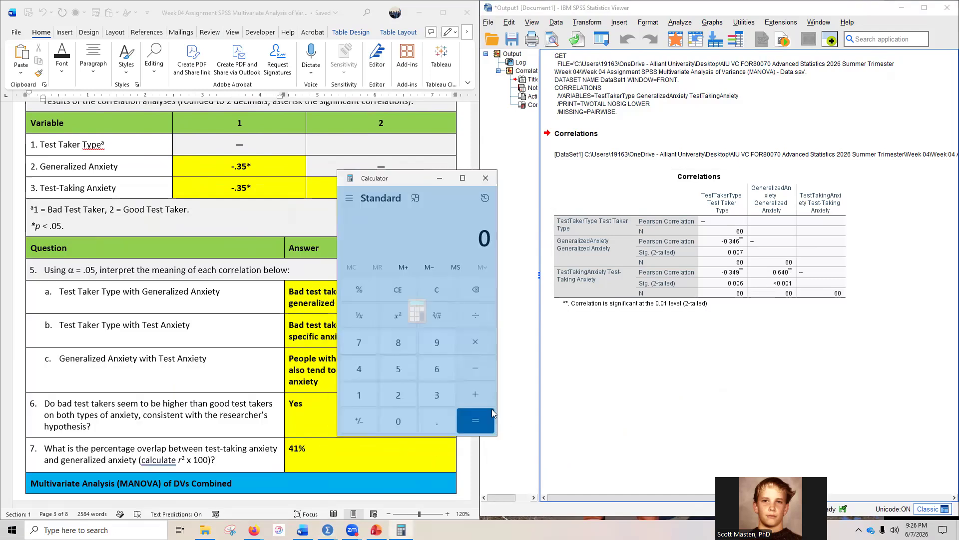
type("0.64")
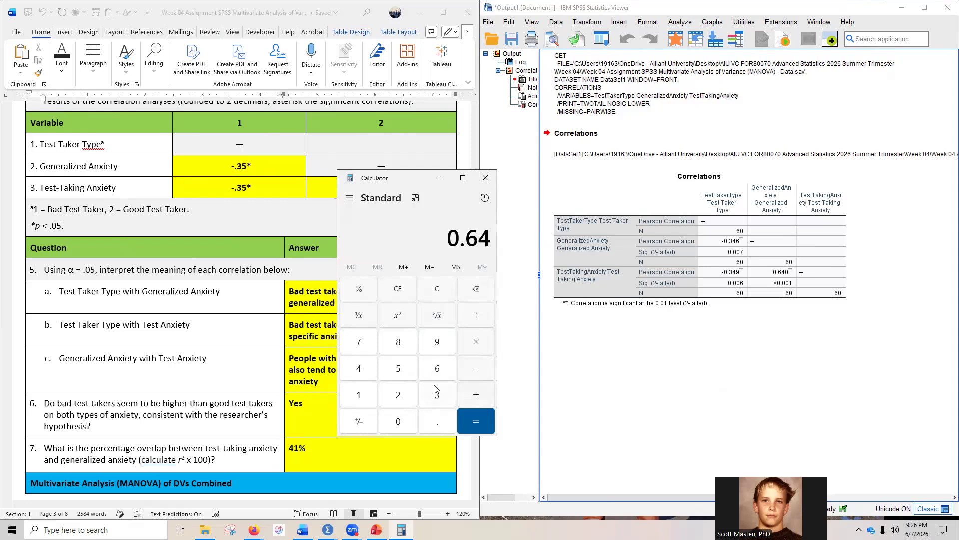
left_click(403, 316)
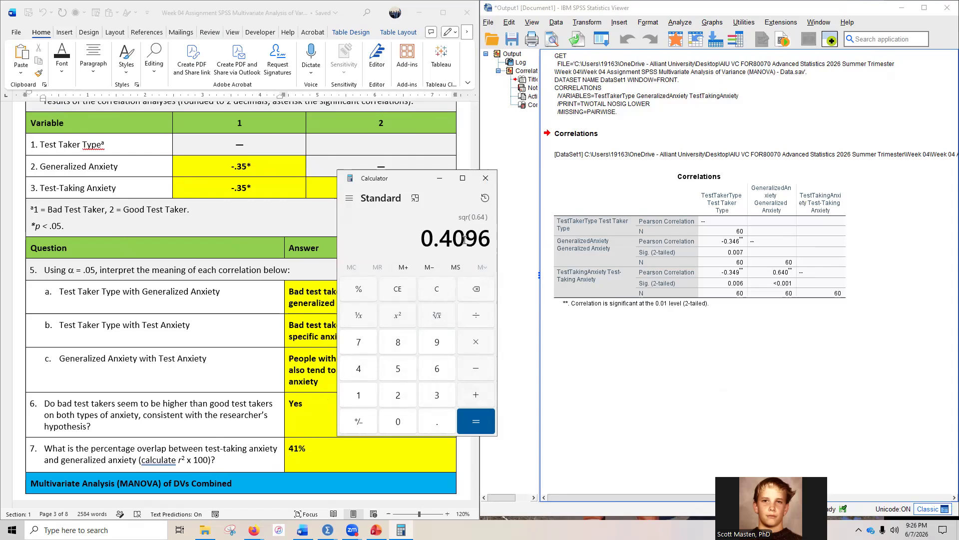
left_click(439, 178)
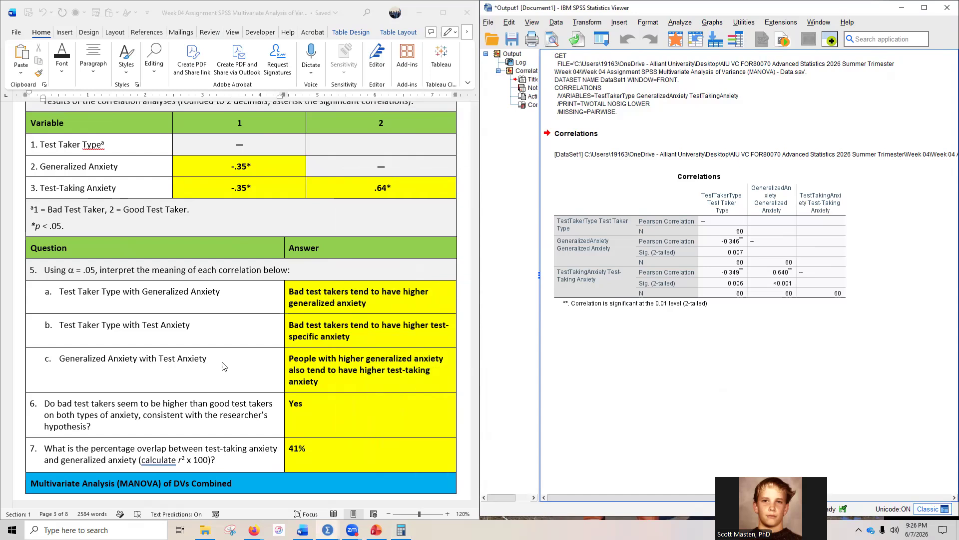
- Set up a General Linear Model Multivariate analysis with GeneralizedAnxiety and TestTakingAnxiety as dependent variables and TestTakerType as fixed factor
scroll(223, 366, "down", 4)
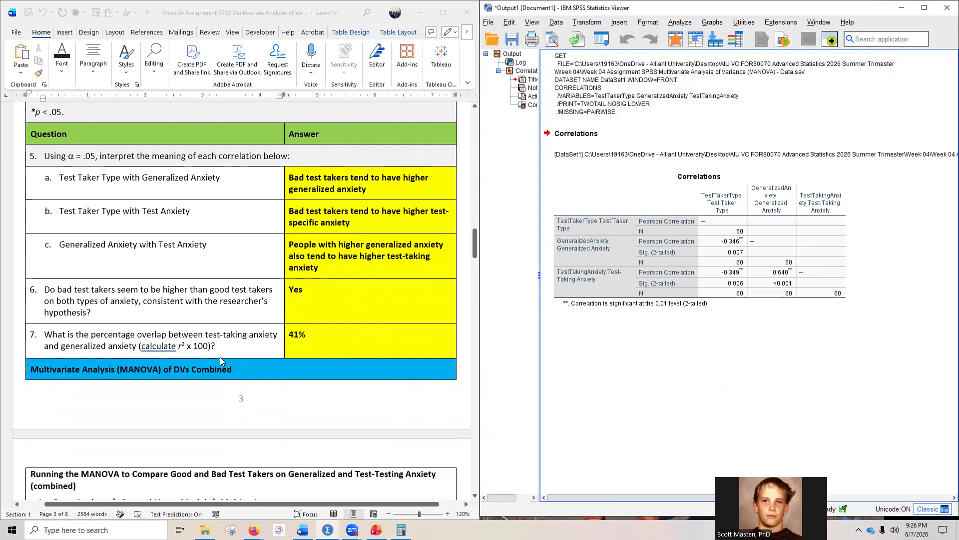
scroll(221, 354, "down", 1)
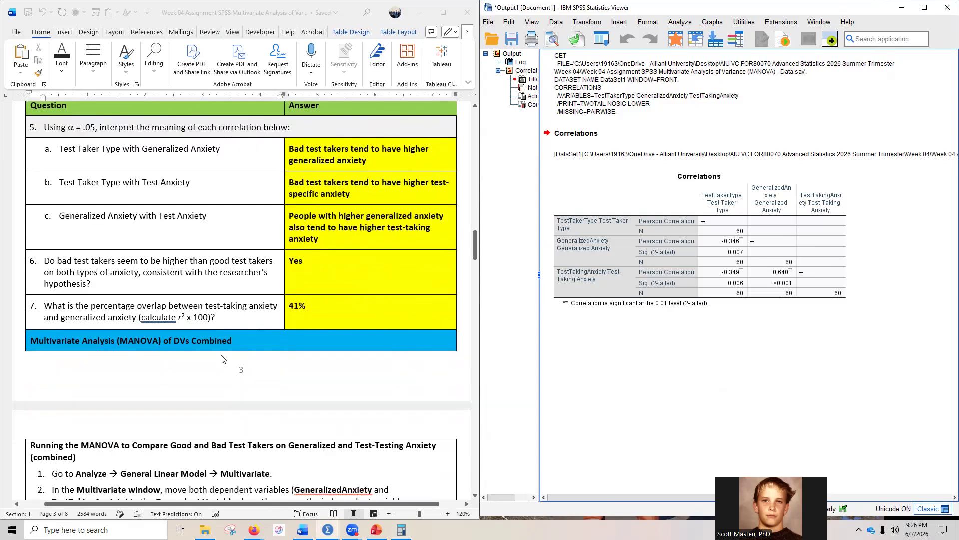
scroll(223, 358, "down", 7)
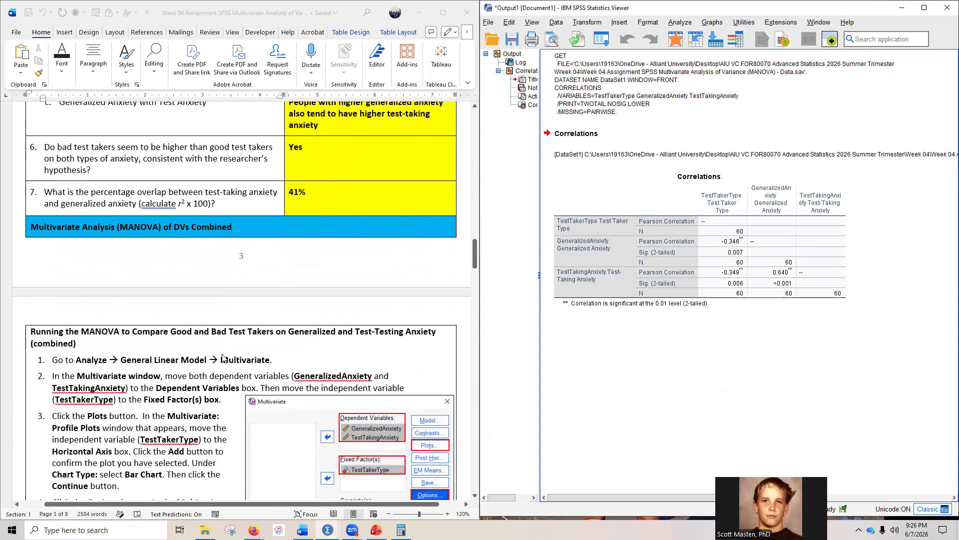
scroll(223, 357, "down", 1)
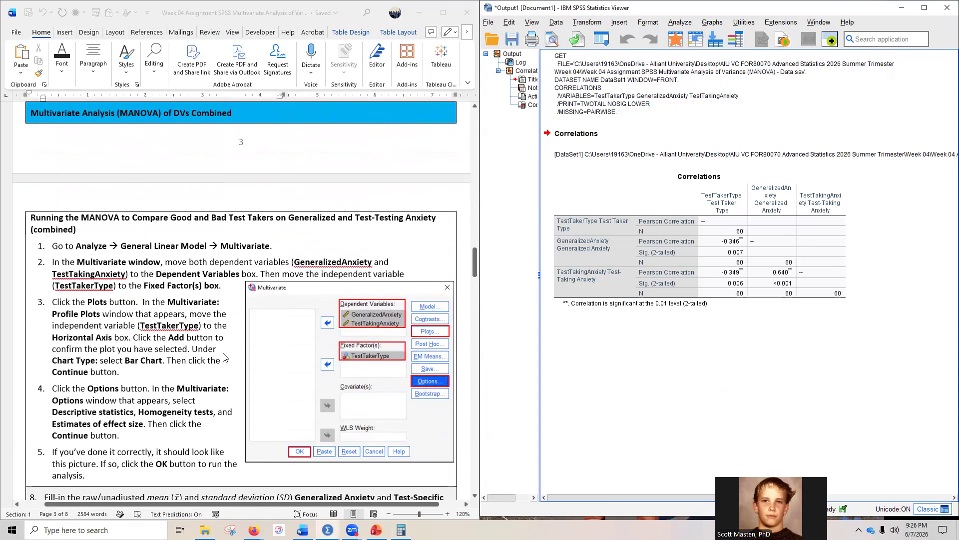
left_click(684, 24)
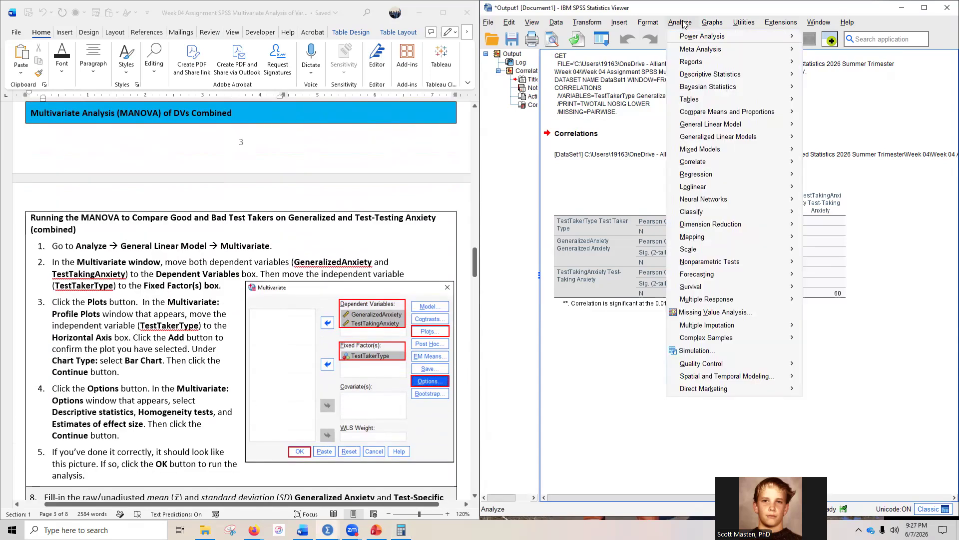
mouse_move(770, 124)
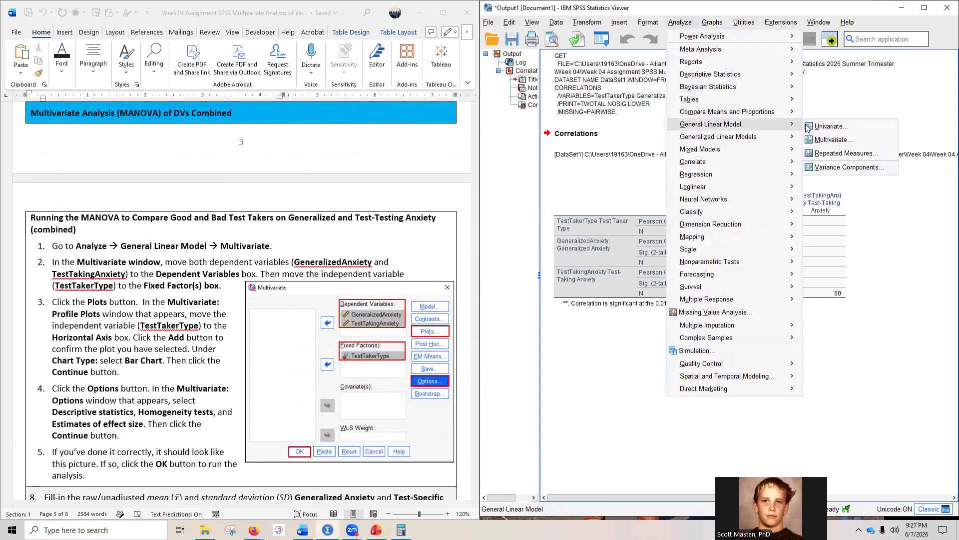
left_click(828, 140)
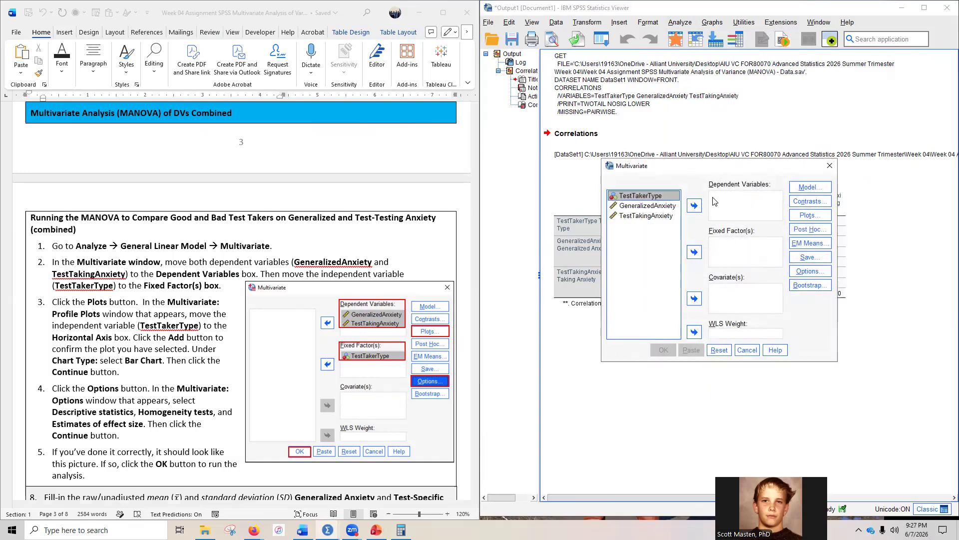
left_click(633, 206)
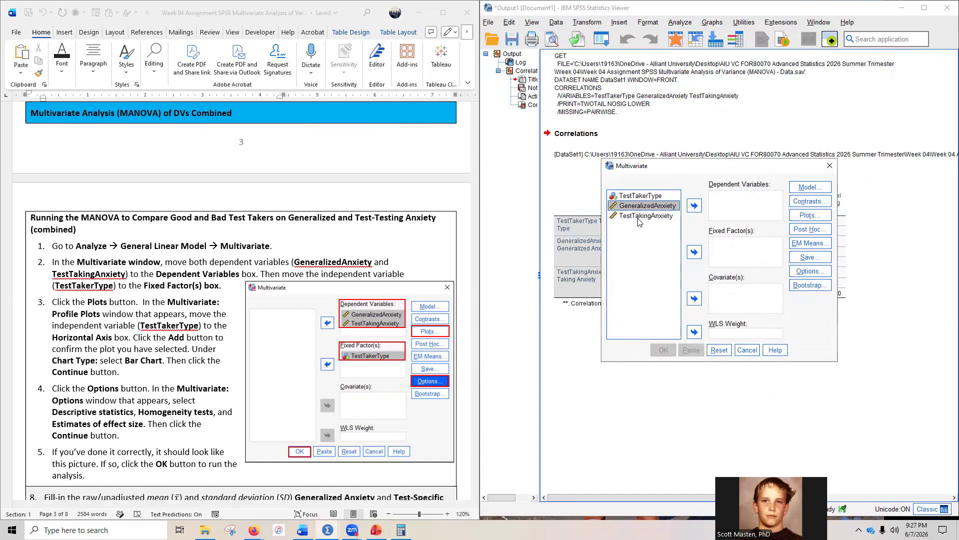
left_click(636, 218, "shift")
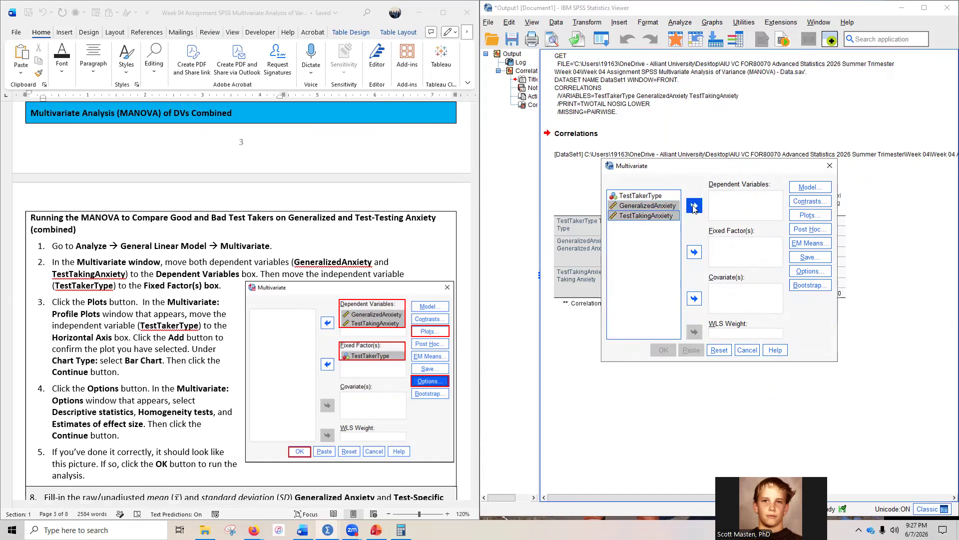
left_click(694, 205)
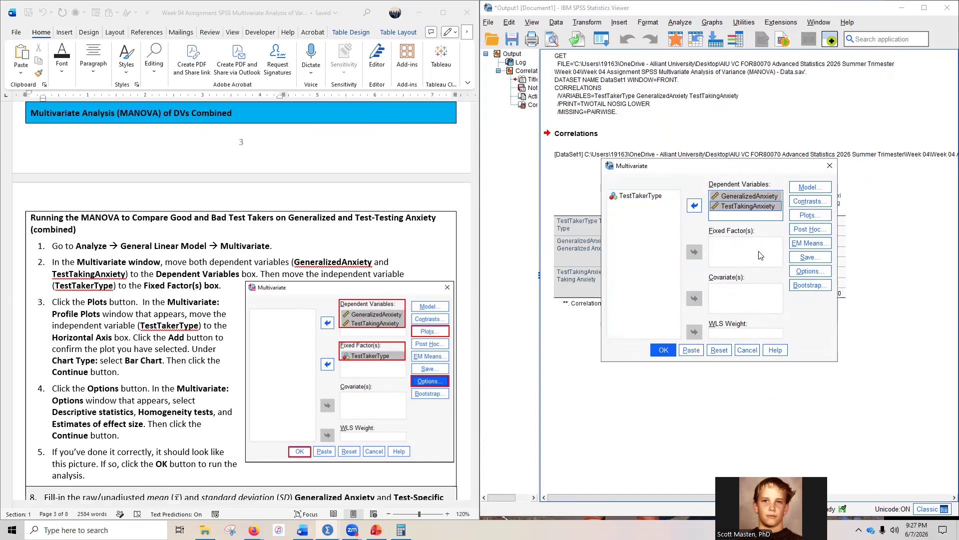
left_click(634, 196)
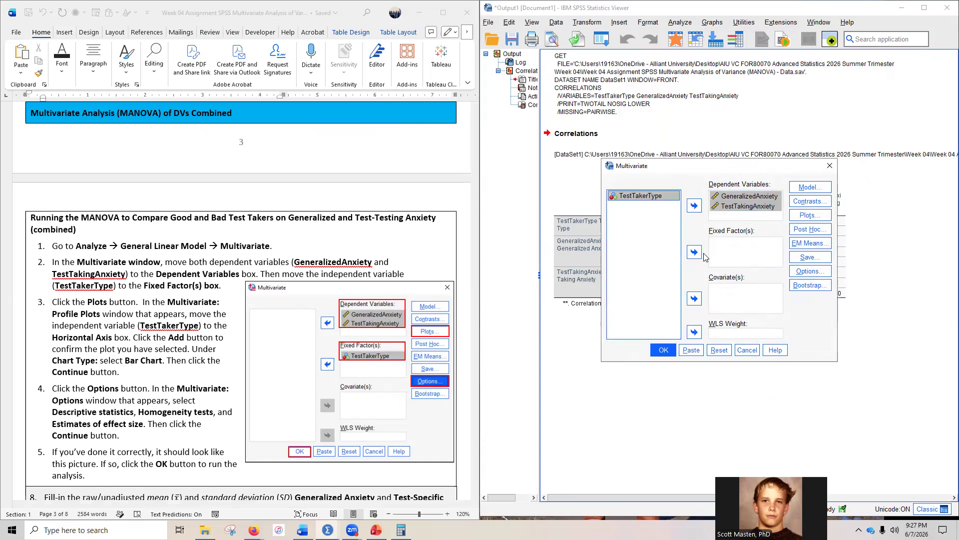
left_click(694, 252)
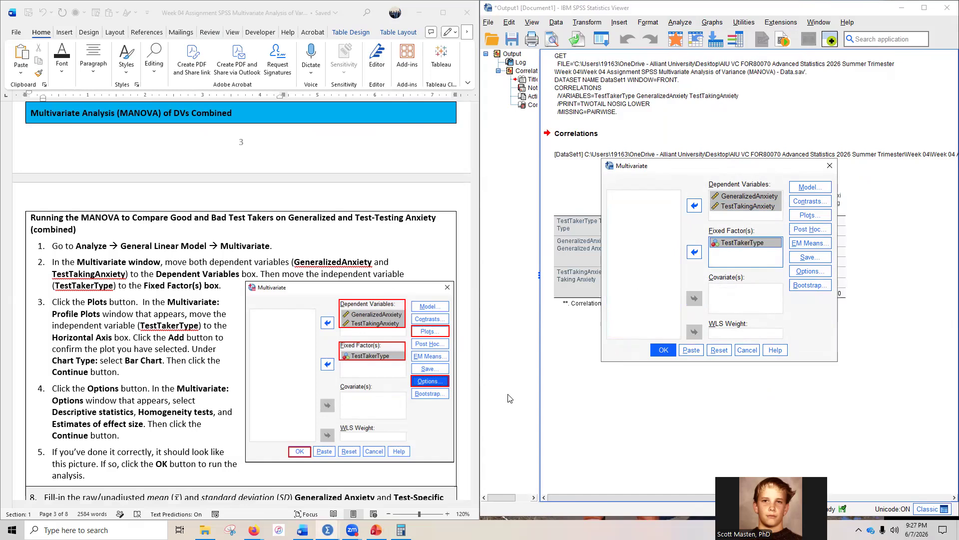
- Add a bar chart profile plot with TestTakerType on the horizontal axis to the multivariate analysis
left_click(809, 215)
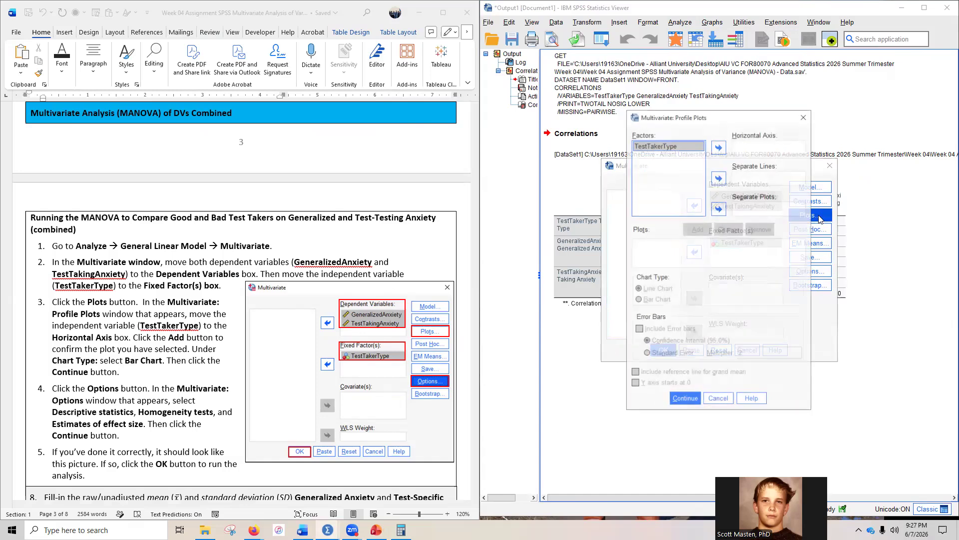
left_click(724, 147)
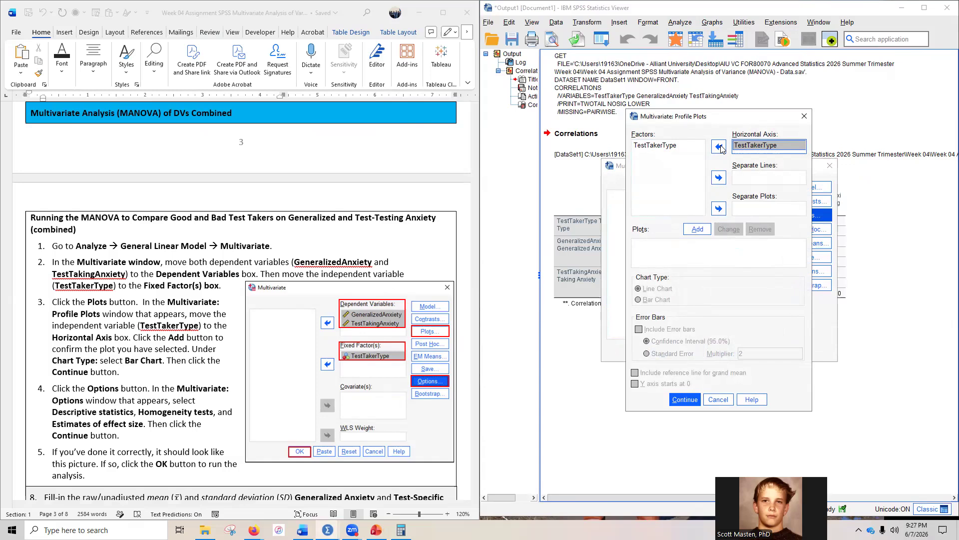
left_click(697, 231)
left_click(649, 301)
left_click(651, 245)
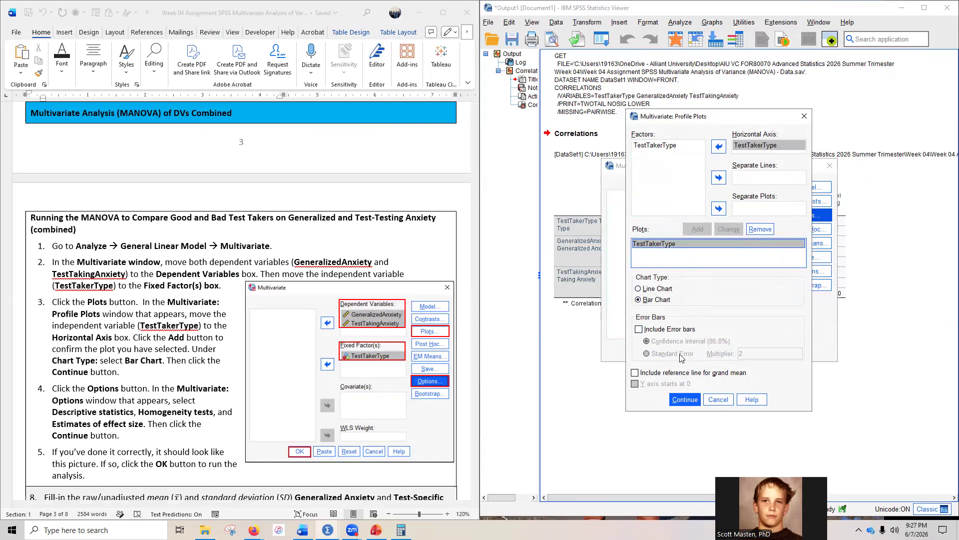
left_click(685, 399)
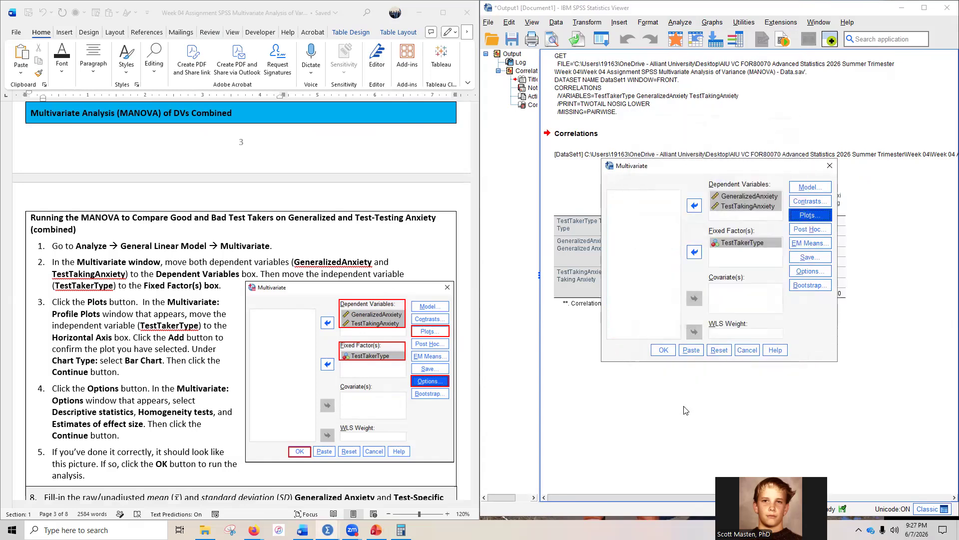
- Include descriptive statistics, homogeneity tests and estimates of effect size, and run the multivariate analysis
left_click(811, 275)
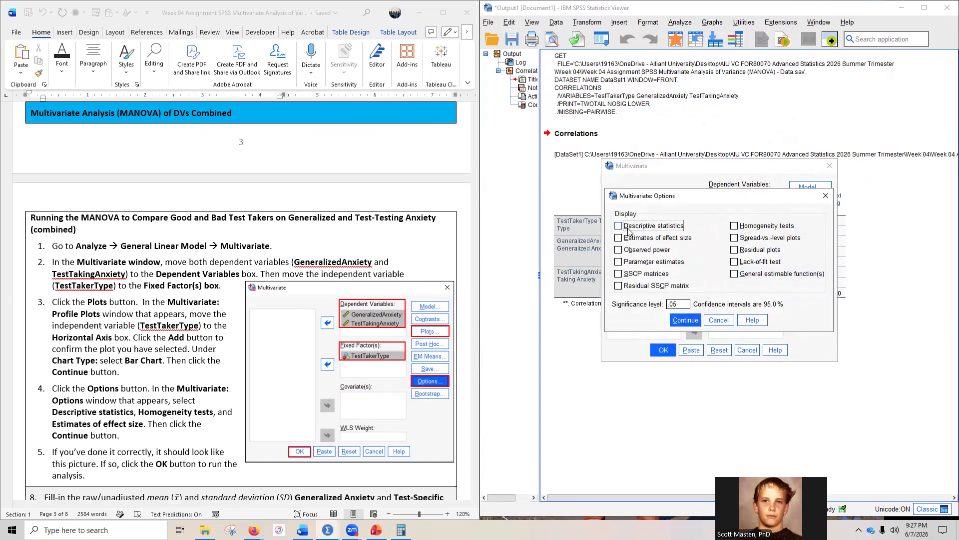
left_click(630, 228)
left_click(743, 228)
left_click(655, 239)
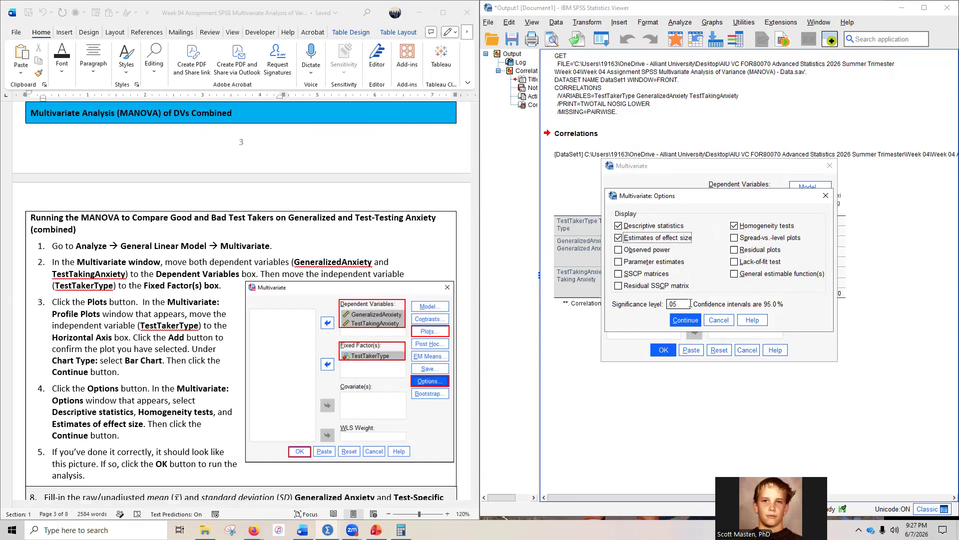
left_click(685, 320)
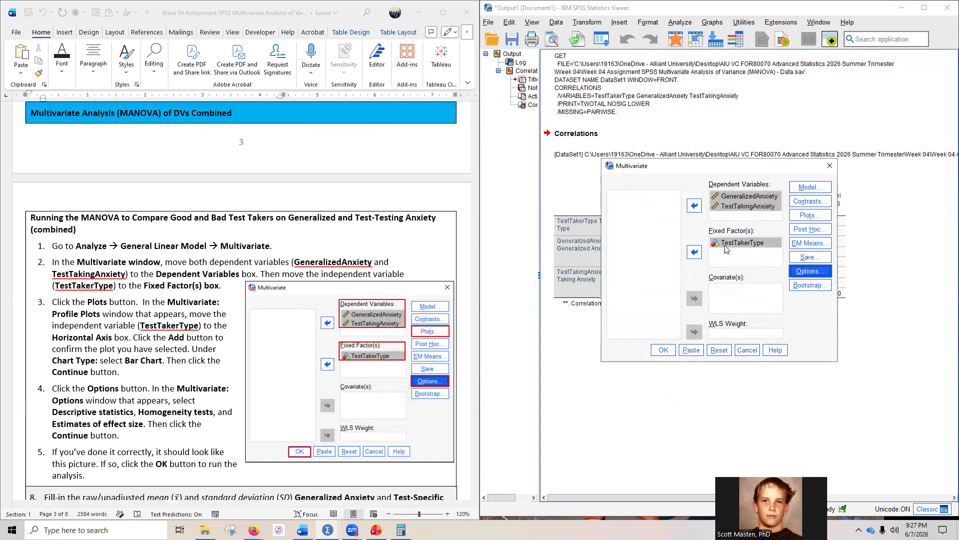
left_click(664, 350)
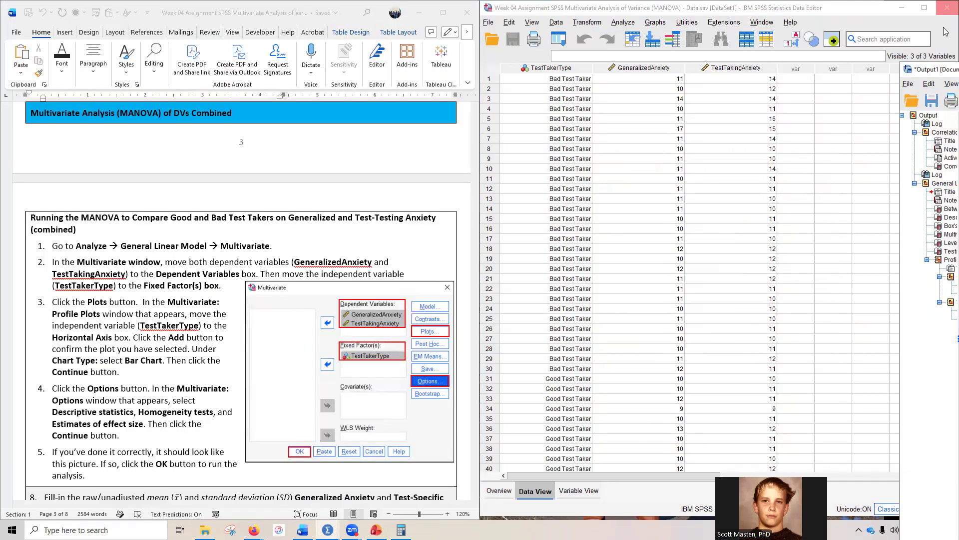
- Bring the output viewer forward and look through the General Linear Model tables from Between-Subjects Factors to Profile Plots
left_click(946, 74)
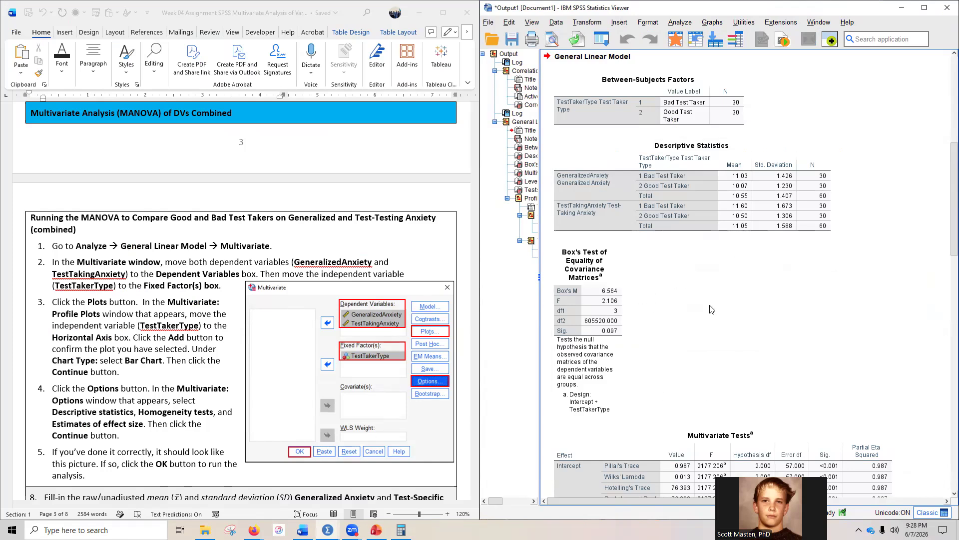
scroll(725, 305, "down", 4)
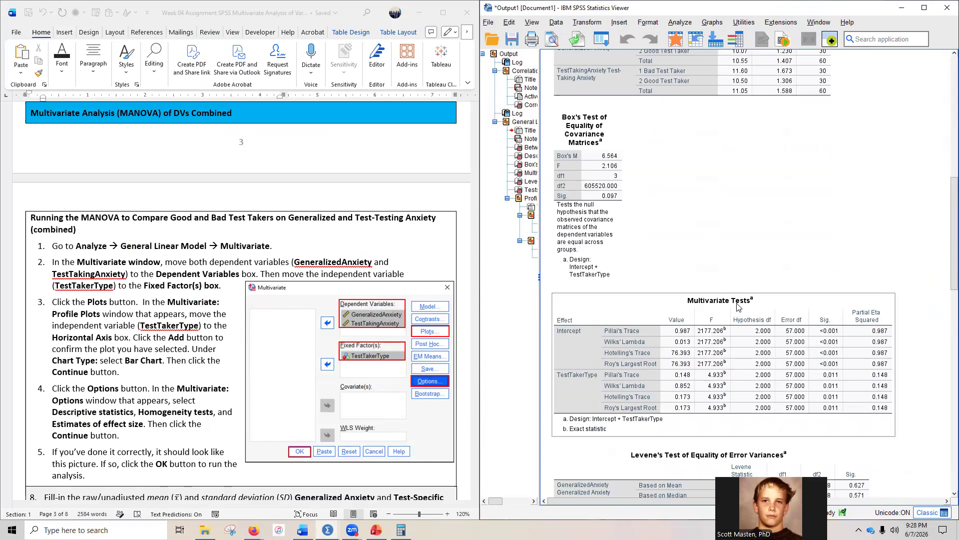
scroll(757, 395, "down", 2)
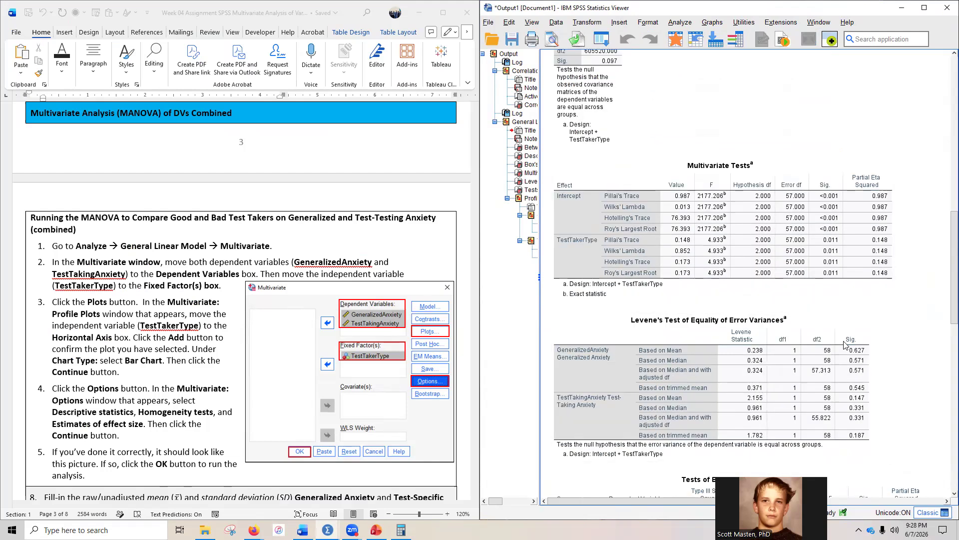
scroll(869, 368, "down", 5)
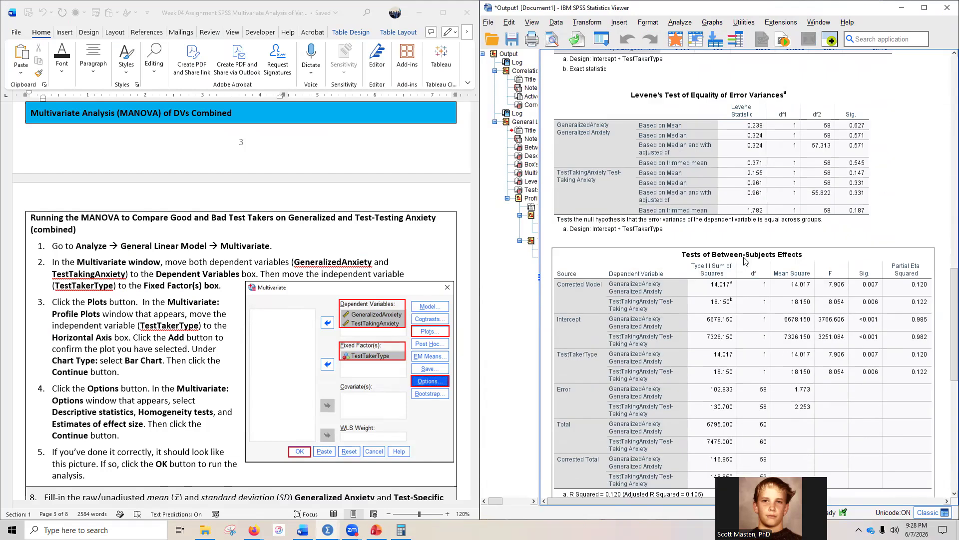
scroll(763, 435, "down", 13)
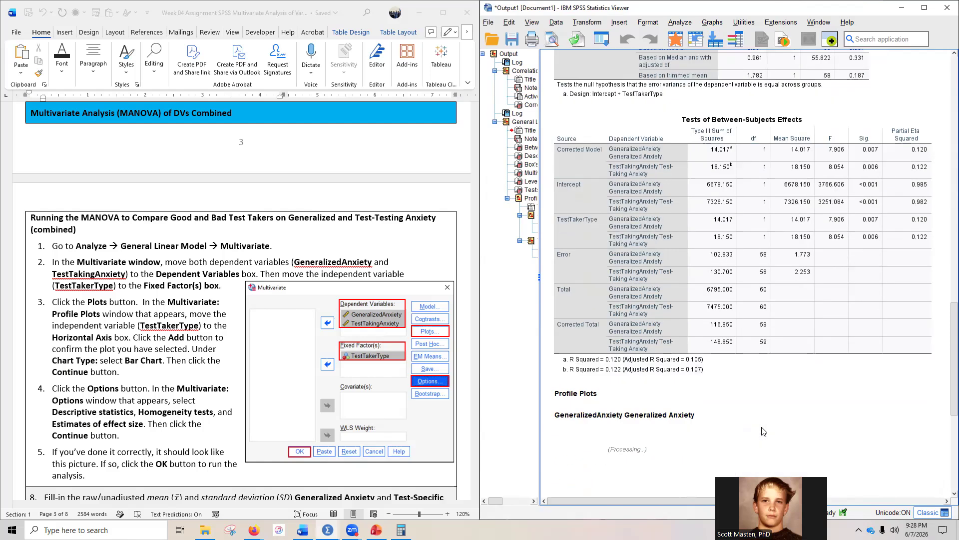
scroll(762, 412, "up", 20)
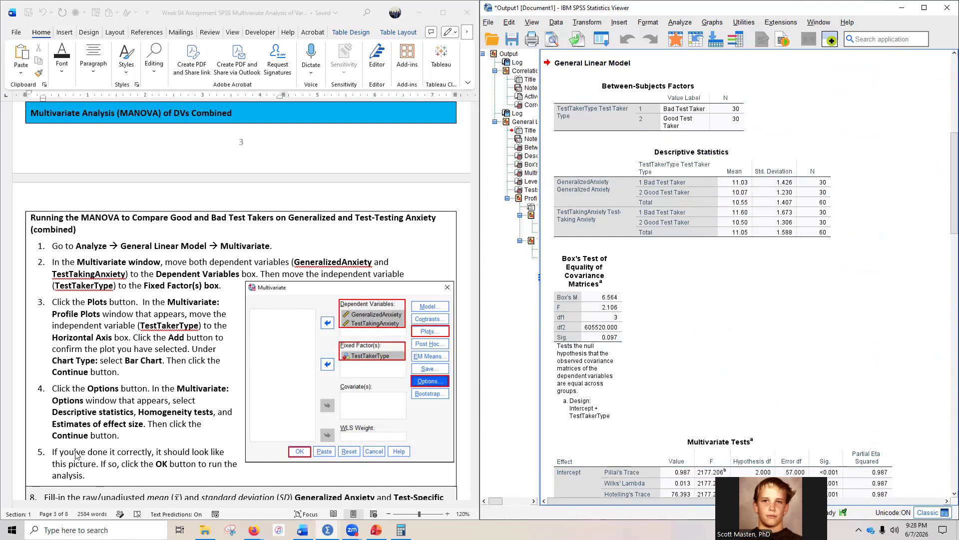
- Compare the means and standard deviations in question 8 with the Descriptive Statistics table for both test taker types
scroll(95, 370, "down", 5)
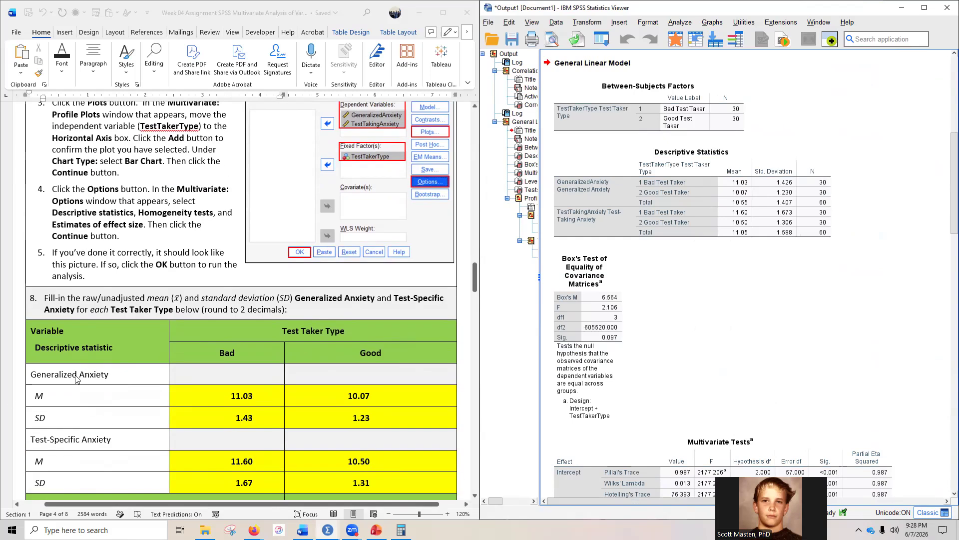
scroll(76, 379, "down", 1)
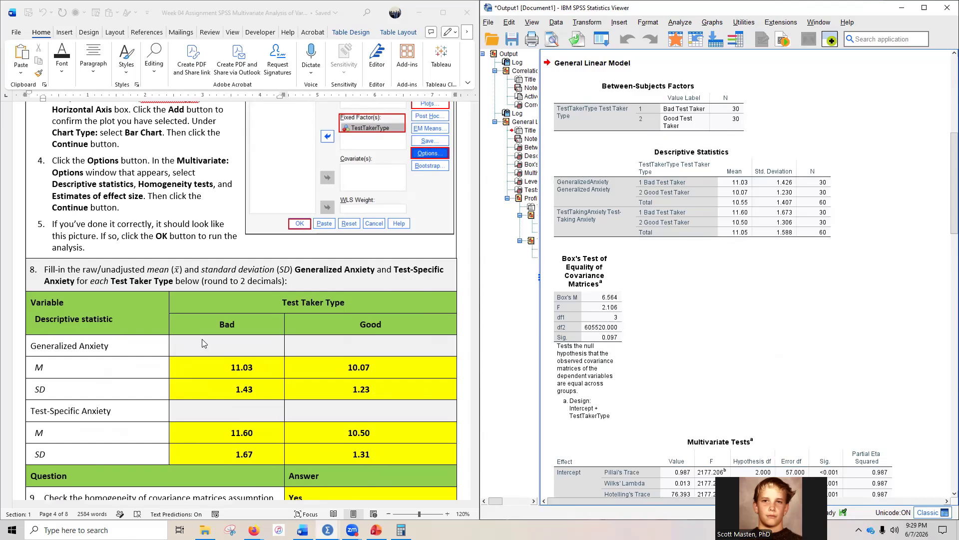
scroll(202, 343, "down", 1)
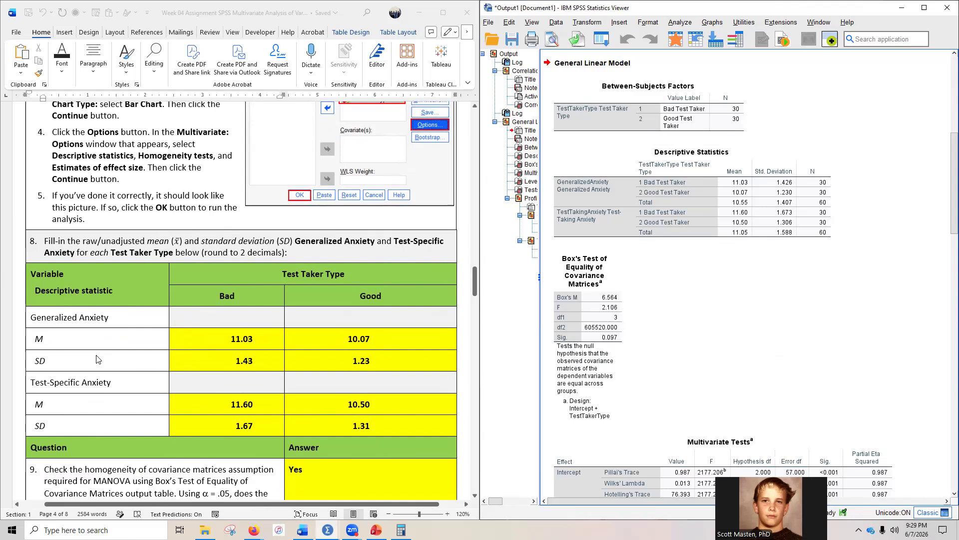
- Read question 9 and check the homogeneity of covariance matrices assumption in the Box's Test table
scroll(98, 359, "down", 3)
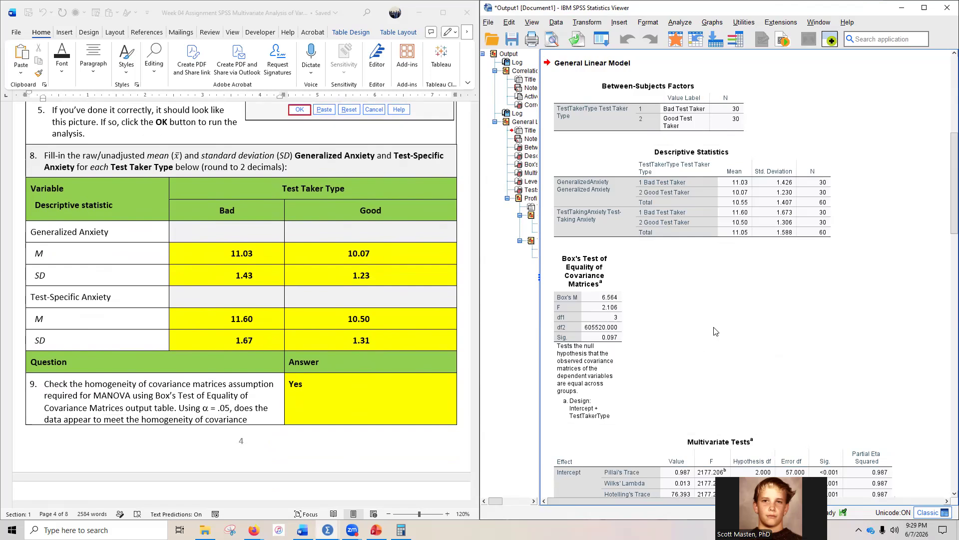
scroll(180, 414, "down", 2)
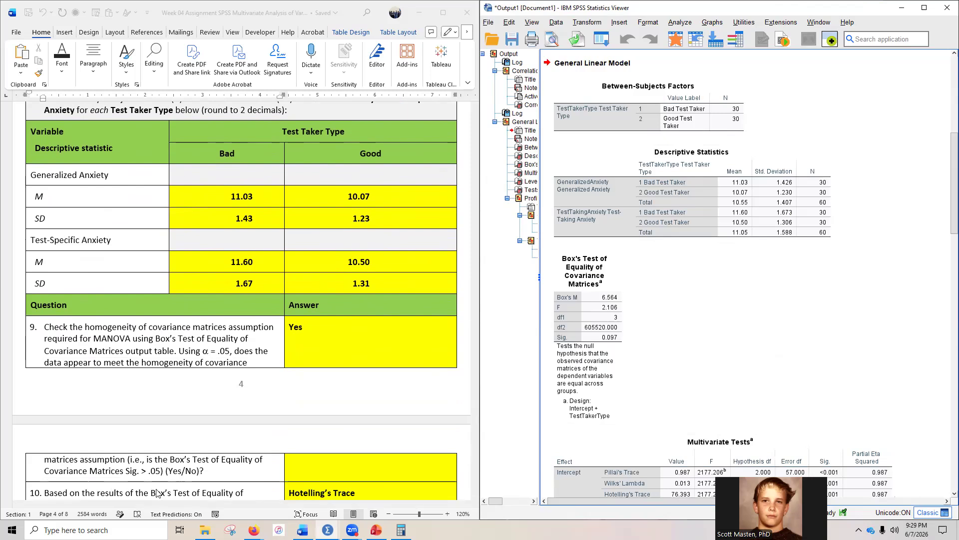
left_click(589, 370)
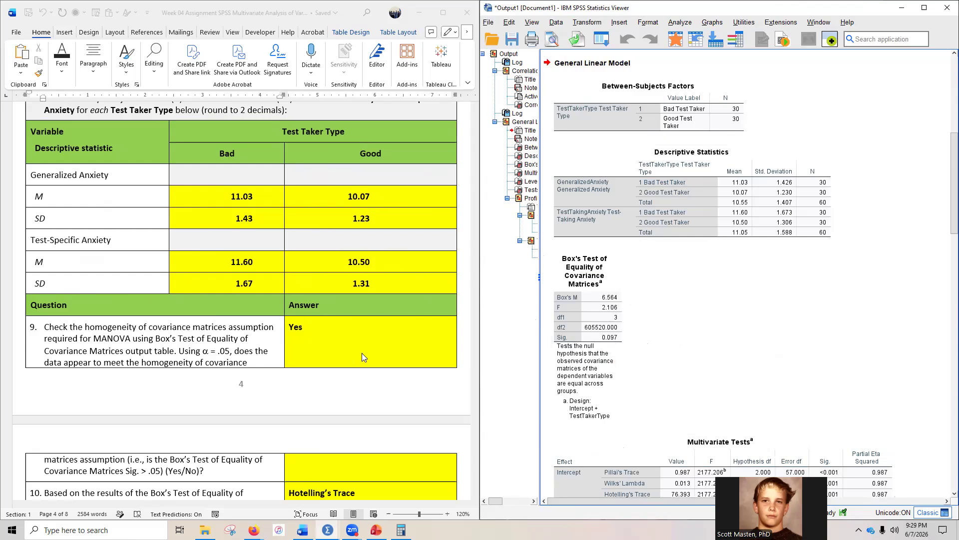
scroll(374, 342, "up", 1)
scroll(375, 342, "down", 2)
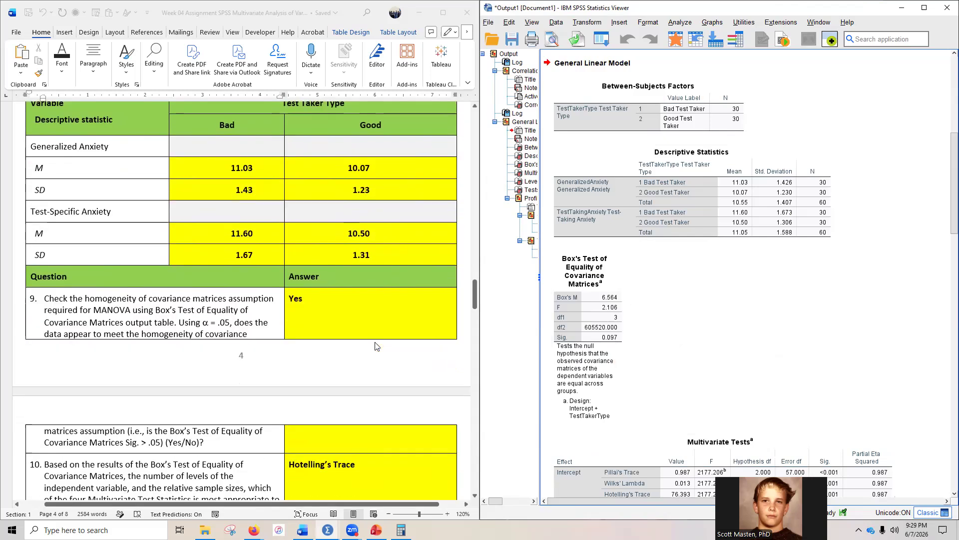
- Read question 10 on choosing a multivariate test statistic and examine the Box's Test and Multivariate Tests tables
scroll(377, 347, "down", 1)
scroll(377, 347, "down", 1)
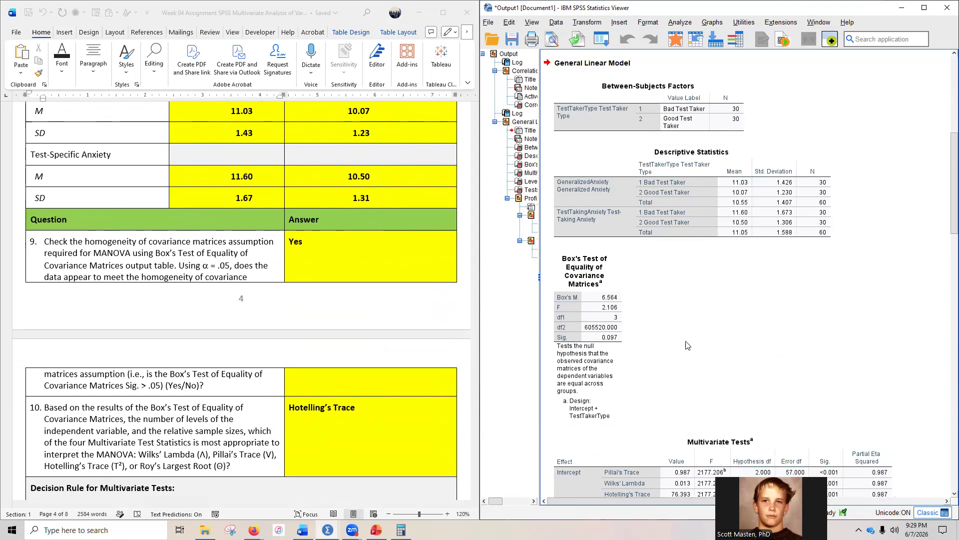
scroll(705, 330, "down", 3)
left_click(625, 342)
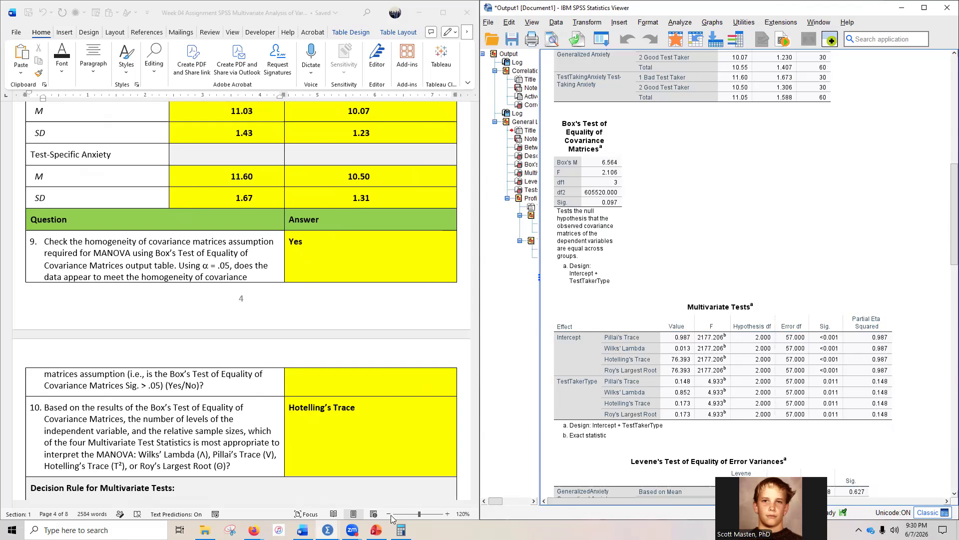
- Switch to the MANOVA lecture slides in PowerPoint and show slide 8, the summary table for choosing the right multivariate test
left_click(377, 478)
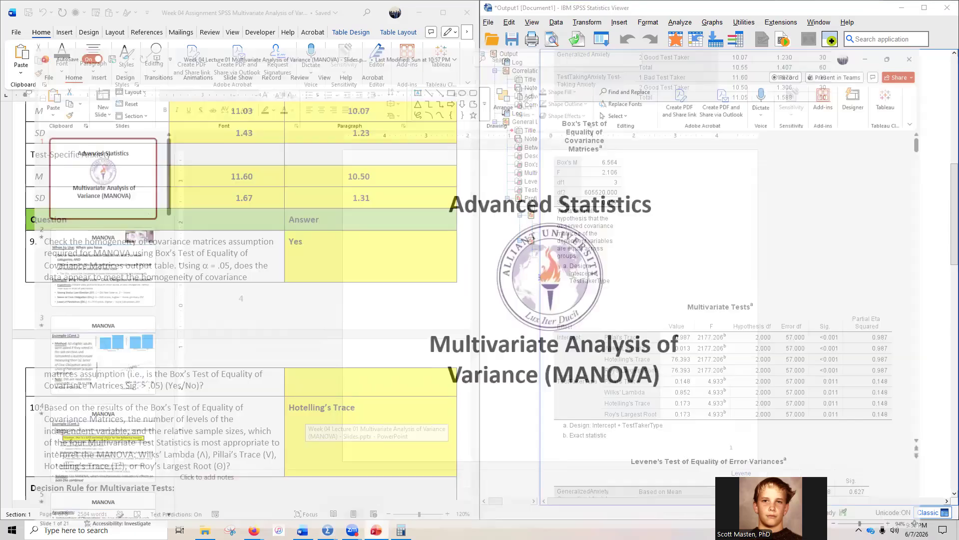
scroll(64, 287, "down", 1)
scroll(64, 287, "down", 2)
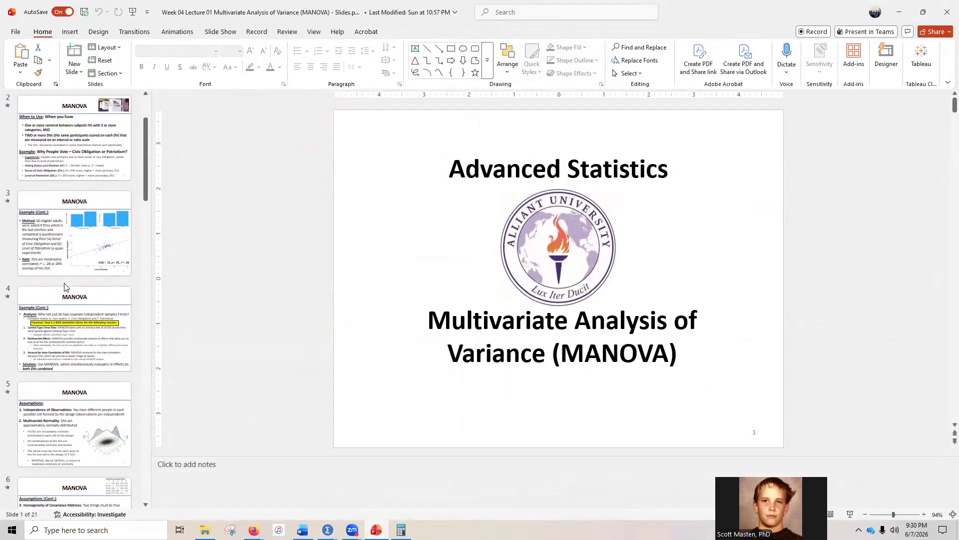
scroll(64, 288, "down", 8)
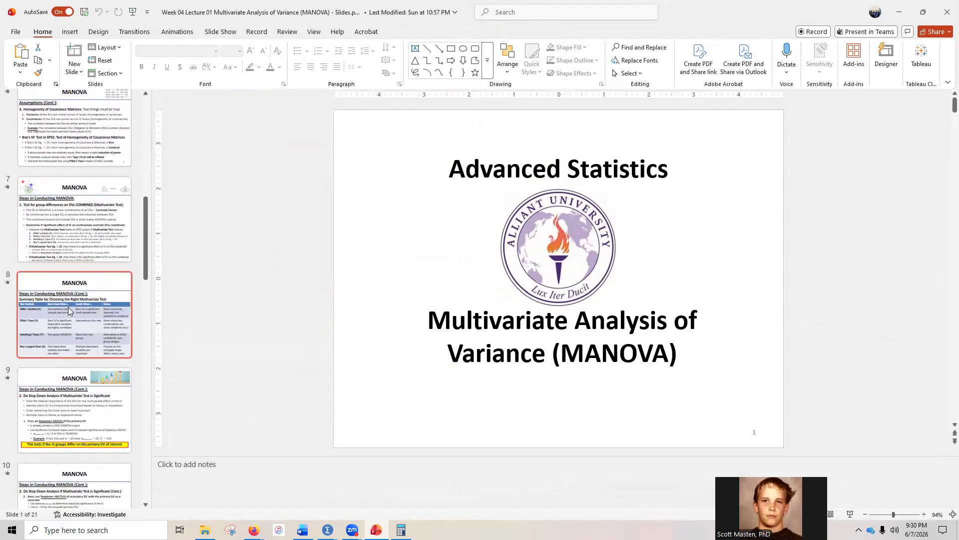
left_click(68, 307)
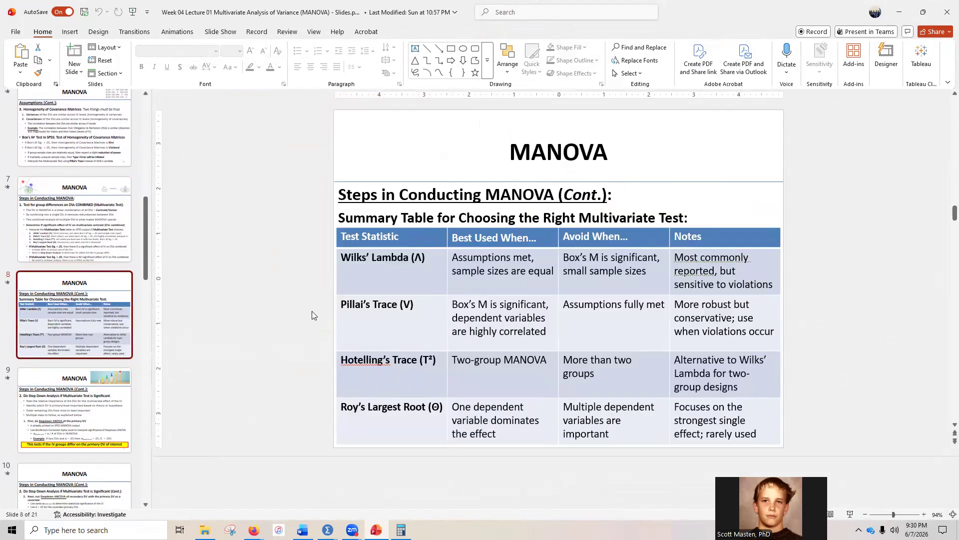
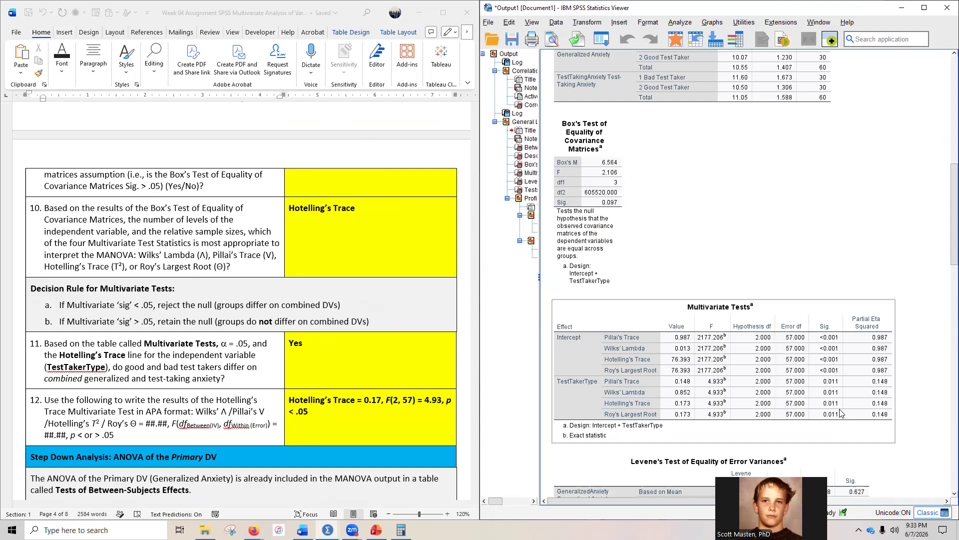
- Compare each part of the APA-format answer to question 12 with the TestTakerType Hotelling's Trace row in Multivariate Tests
left_click(296, 403)
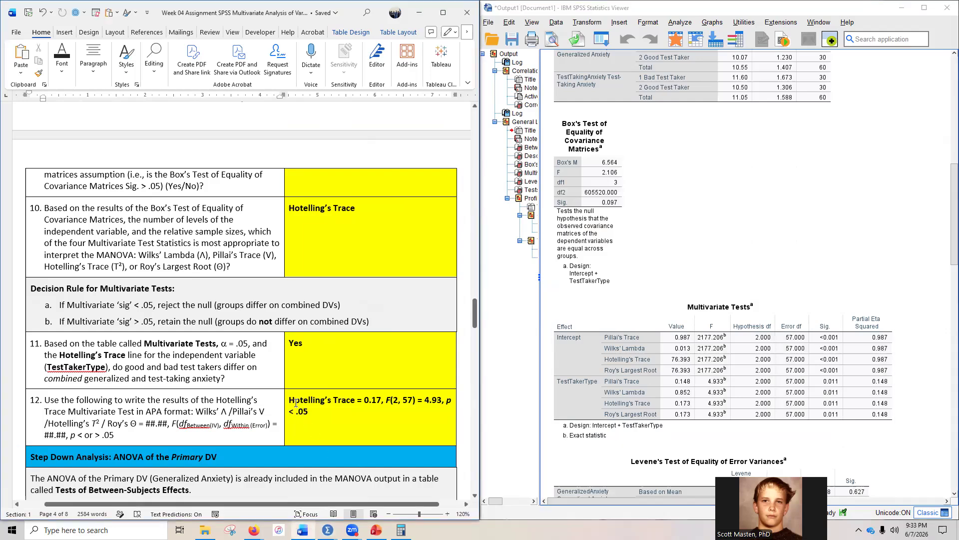
left_click_drag(289, 402, 357, 403)
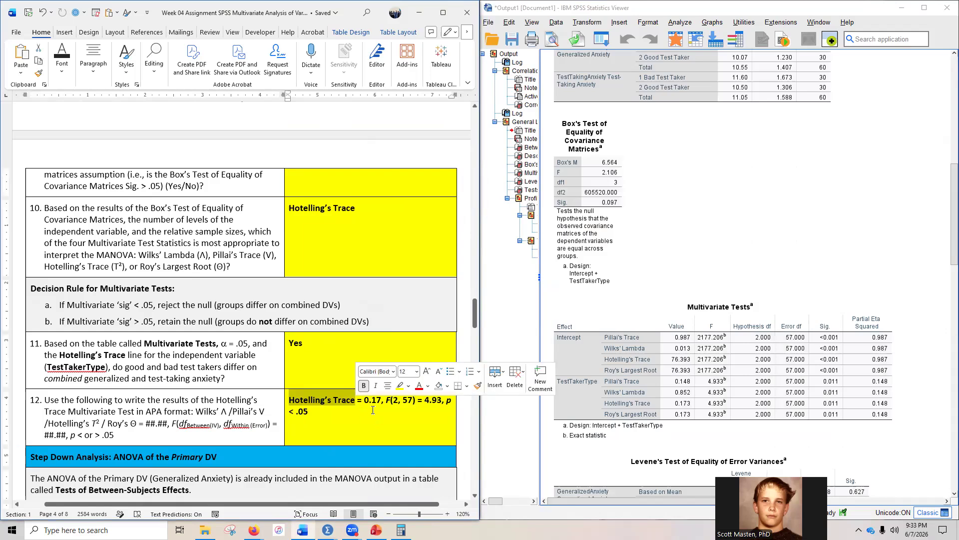
left_click(680, 418)
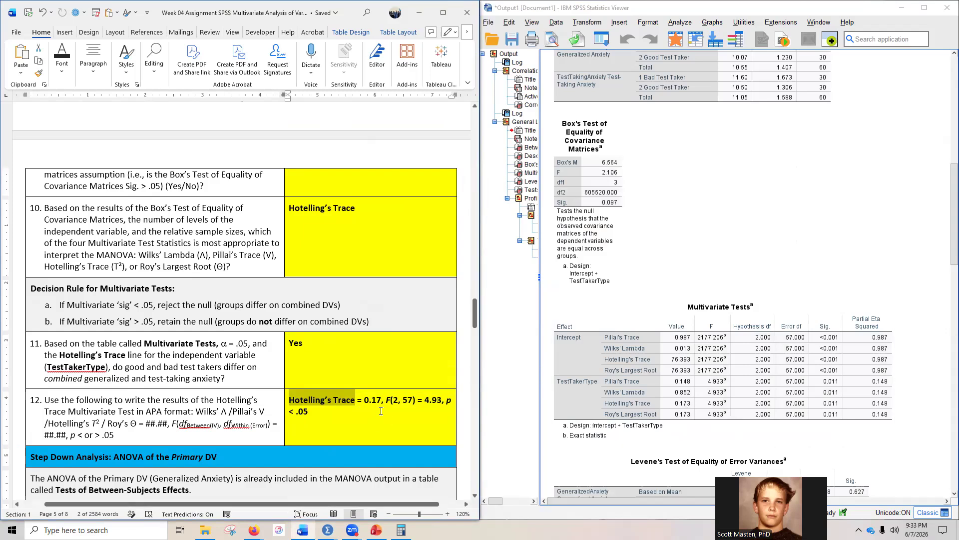
mouse_move(386, 401)
left_mouse_down()
mouse_move(444, 401)
mouse_move(311, 412)
left_mouse_up()
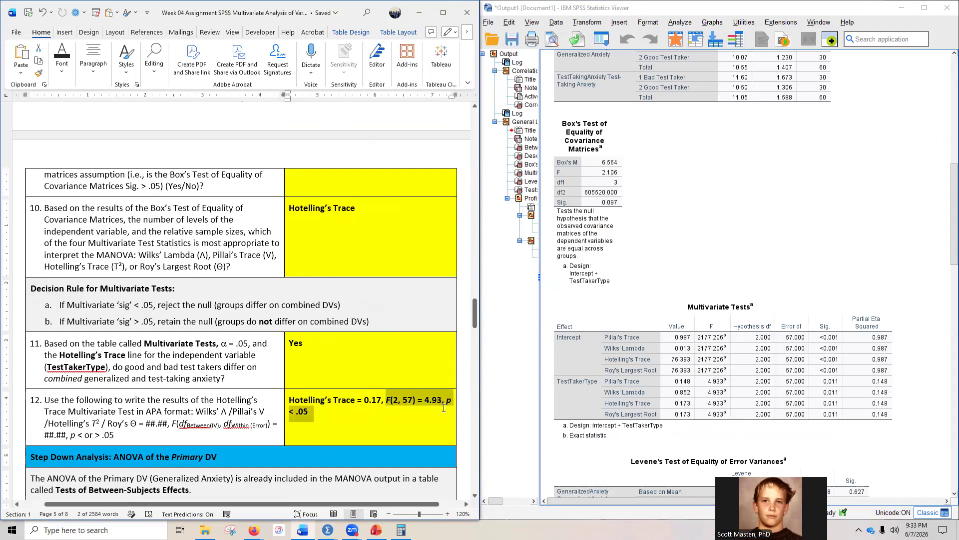
left_click(748, 428)
key("Right")
- Read the Step Down Analysis introduction for the primary DV and question 13 on the homogeneity of variances assumption
scroll(144, 388, "down", 2)
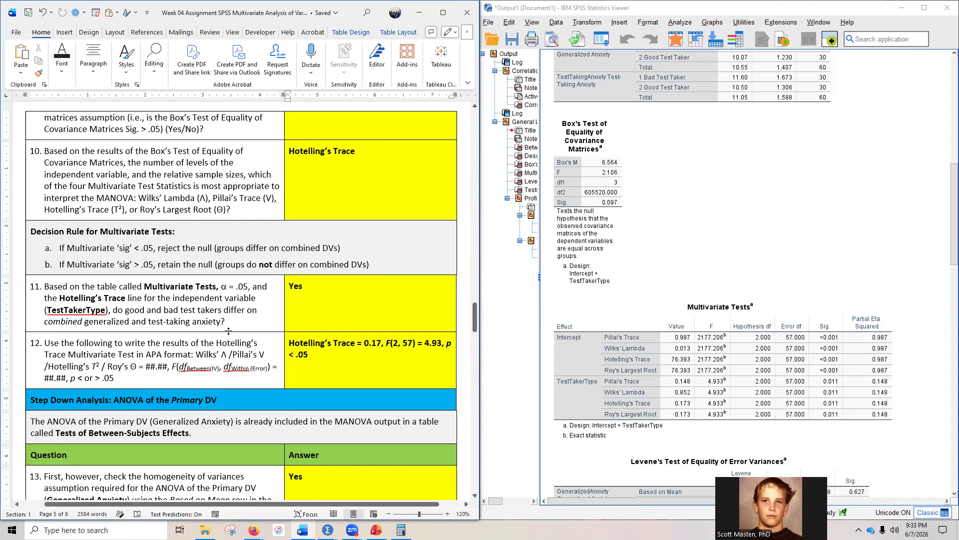
scroll(226, 327, "down", 1)
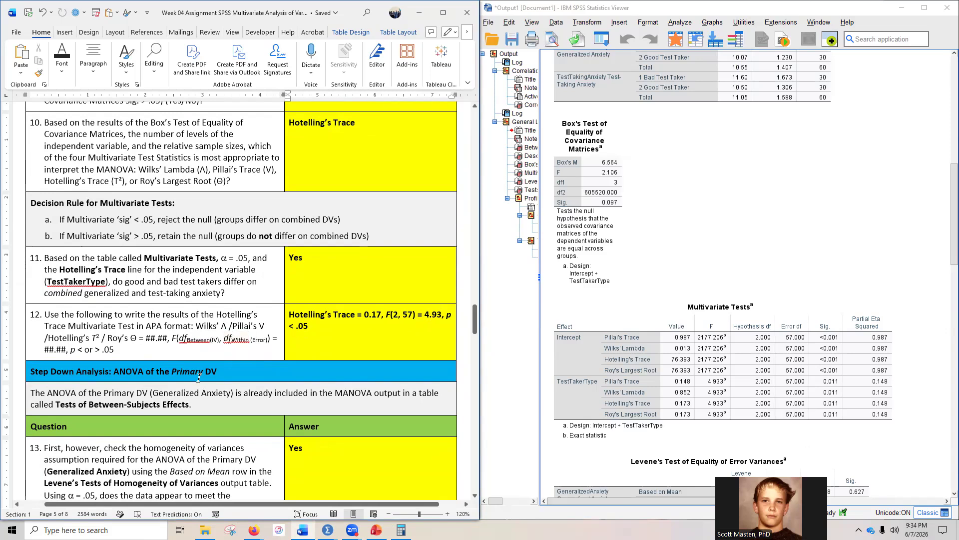
scroll(198, 375, "down", 2)
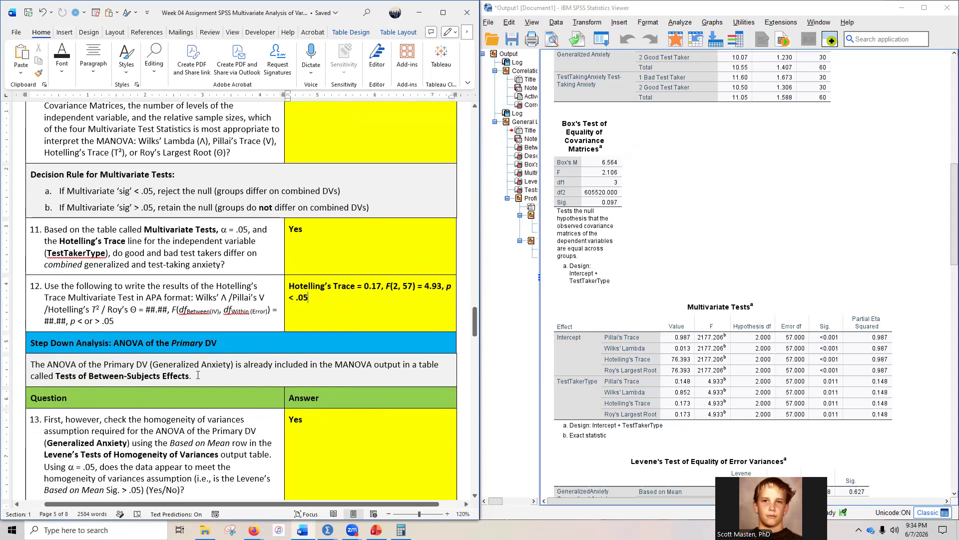
- Examine the Generalized Anxiety Based on Mean row in Levene's Test of Equality of Error Variances to check question 13
scroll(740, 235, "down", 3)
left_click(740, 235)
scroll(740, 235, "down", 1)
left_click(704, 291)
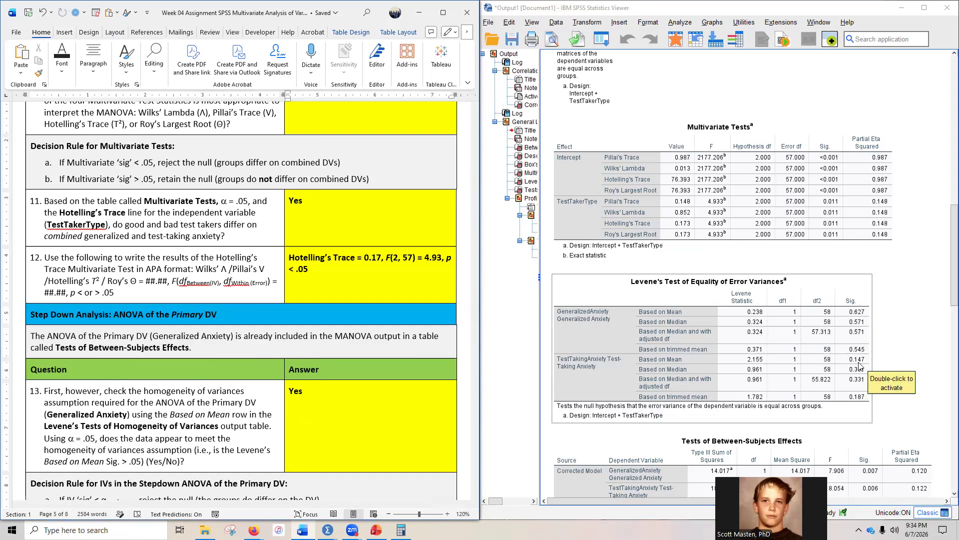
- Read the stepdown ANOVA decision rule and question 14 on the Bonferroni-corrected alpha level
scroll(324, 352, "down", 4)
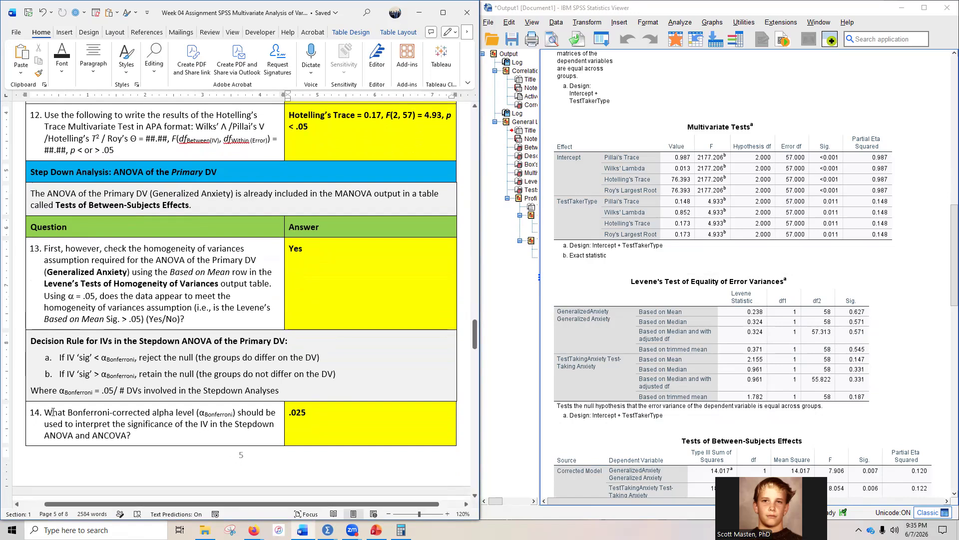
left_click_drag(78, 412, 192, 413)
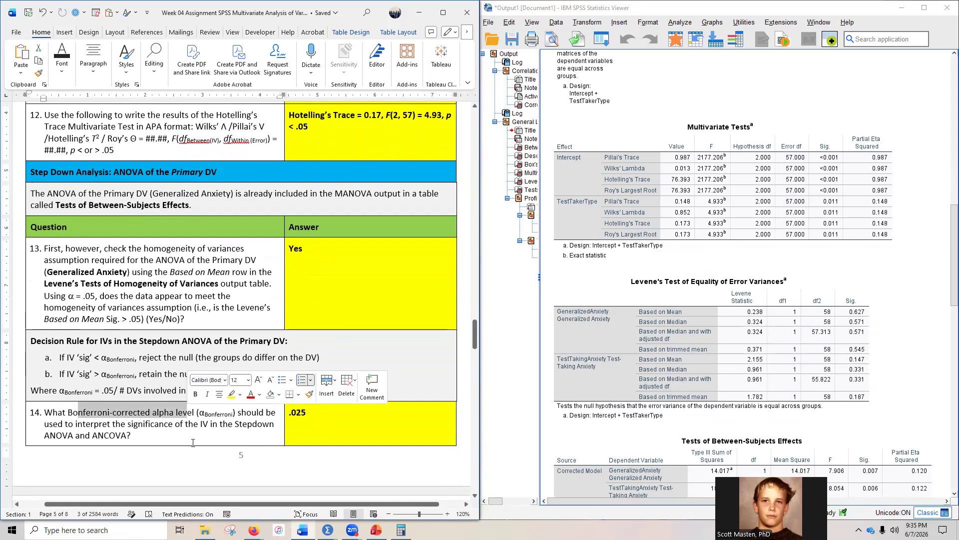
left_click(165, 439)
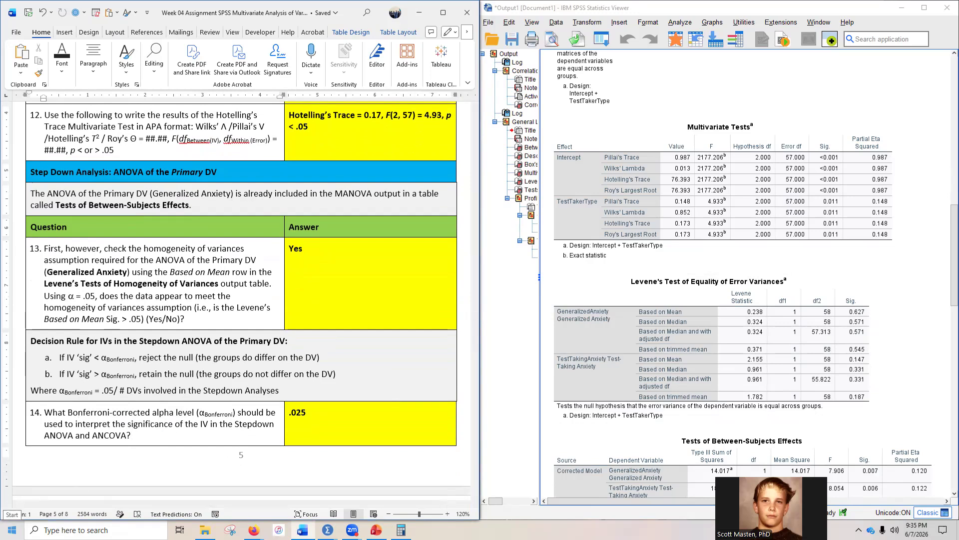
- Switch to Calculator, divide .05 by 2 to get the Bonferroni-corrected alpha, and minimize the calculator
left_click(401, 530)
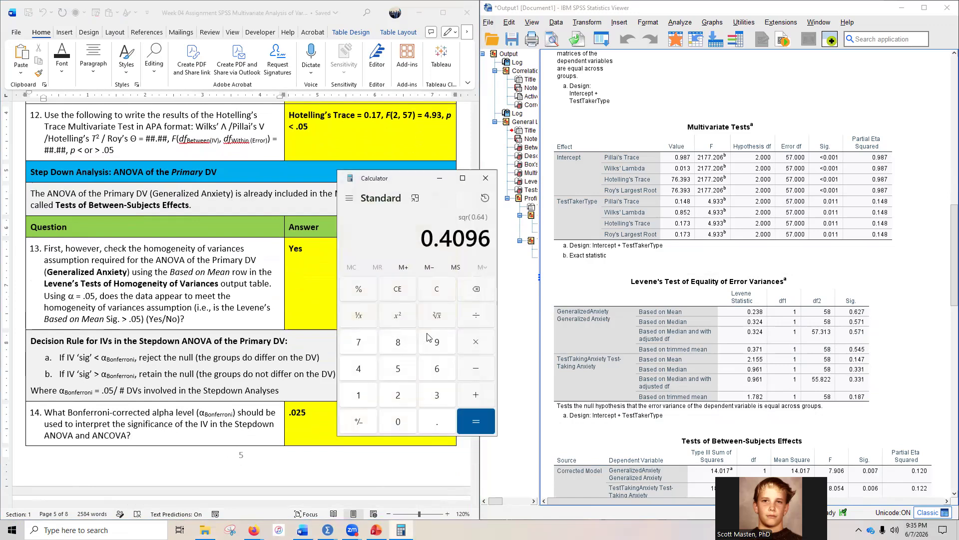
left_click(437, 287)
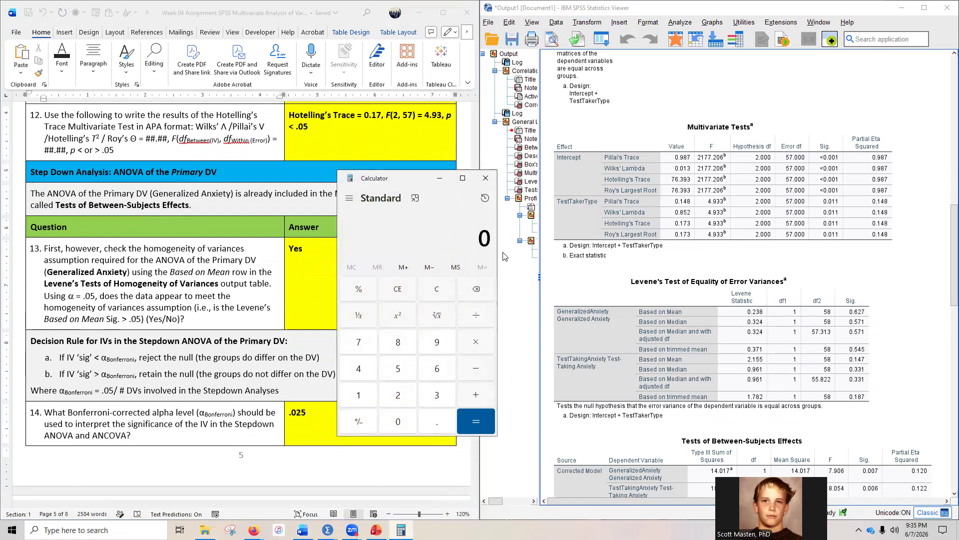
type(".05")
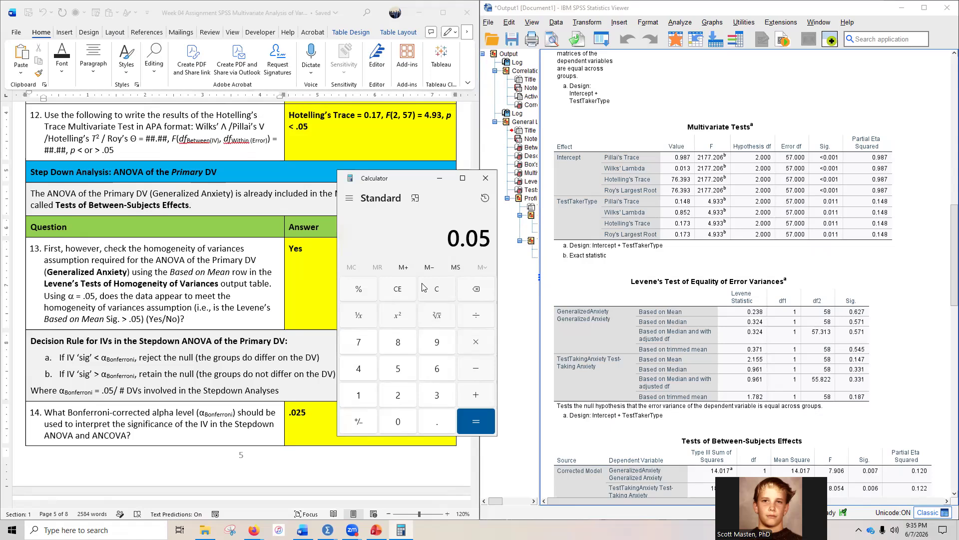
key("slash")
type("2")
key("Return")
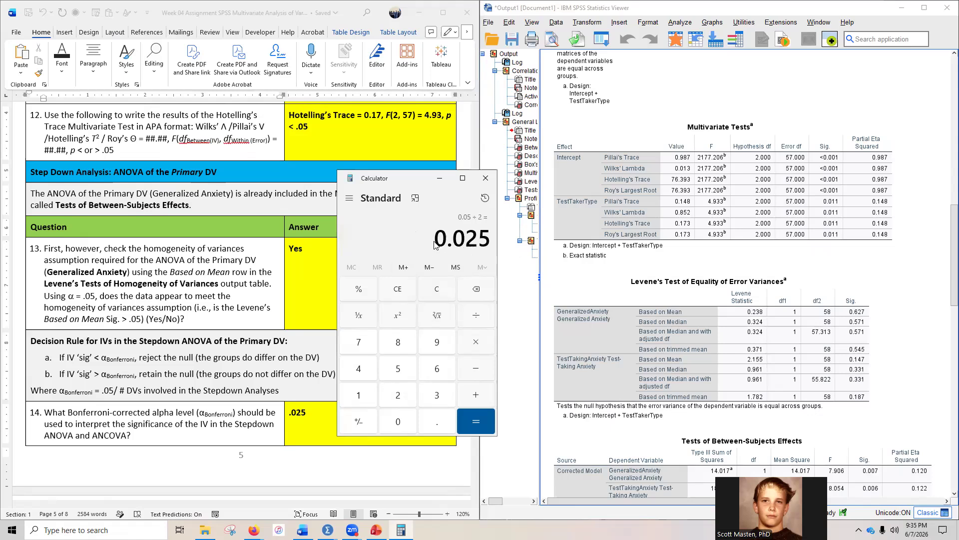
left_click_drag(436, 239, 488, 241)
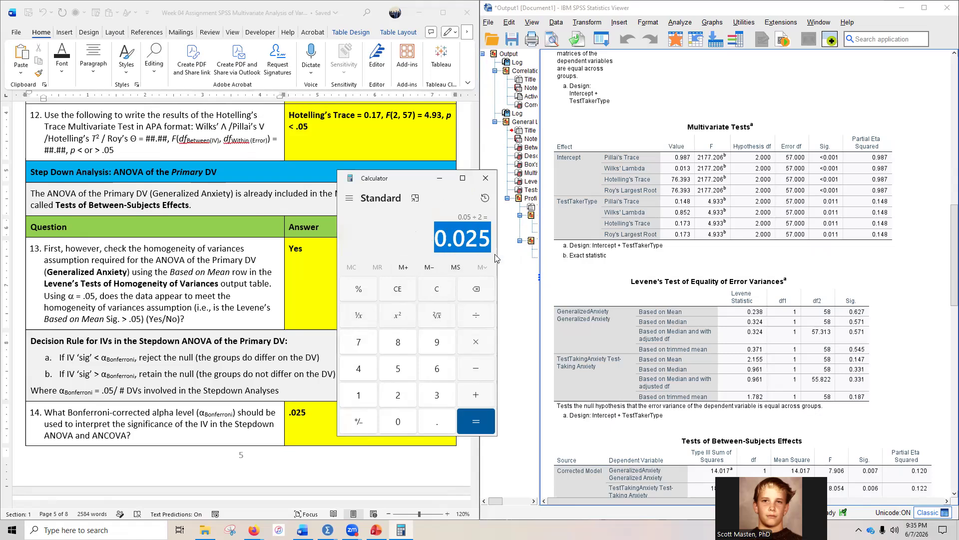
left_click(439, 182)
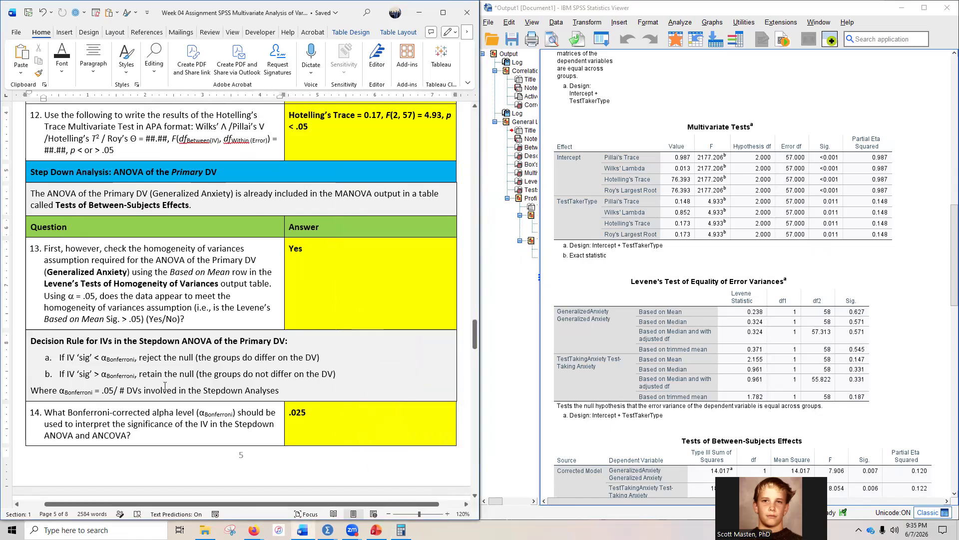
- Read question 15 and examine the TestTakerType row for Generalized Anxiety in Tests of Between-Subjects Effects
scroll(169, 379, "down", 3)
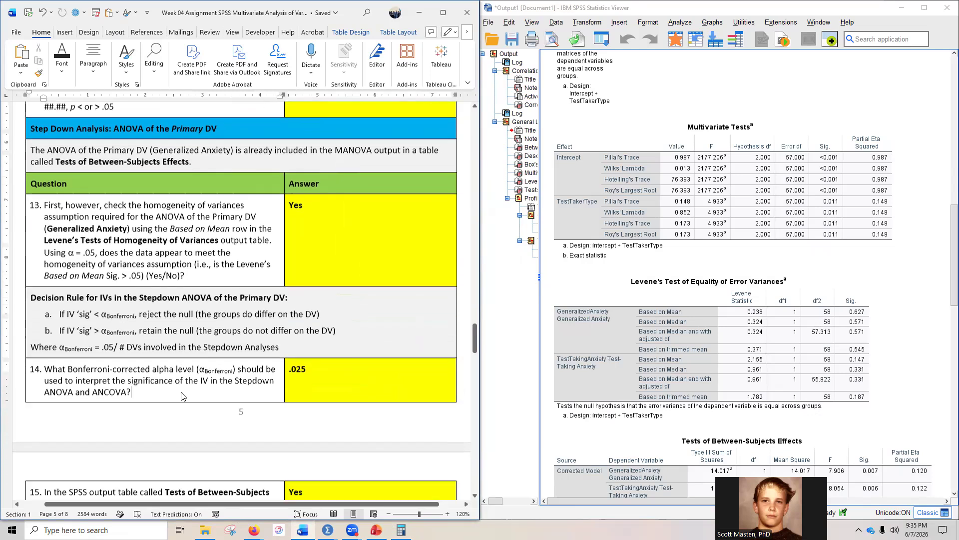
scroll(183, 391, "down", 1)
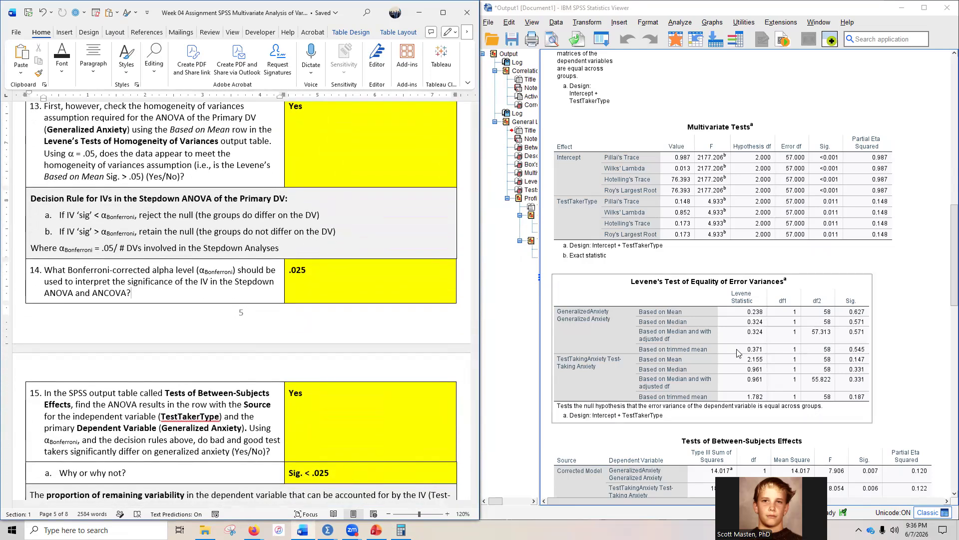
scroll(759, 278, "down", 3)
scroll(690, 271, "down", 2)
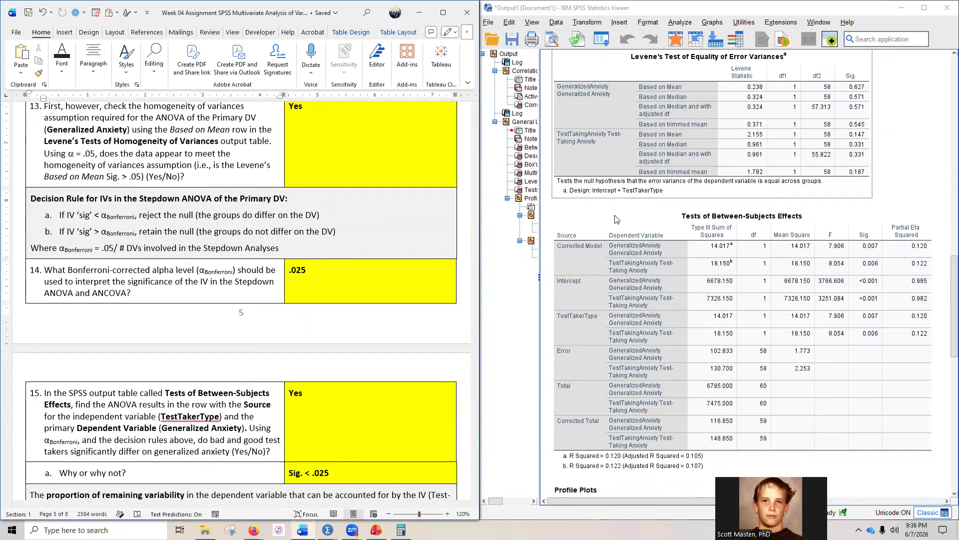
left_click(131, 293)
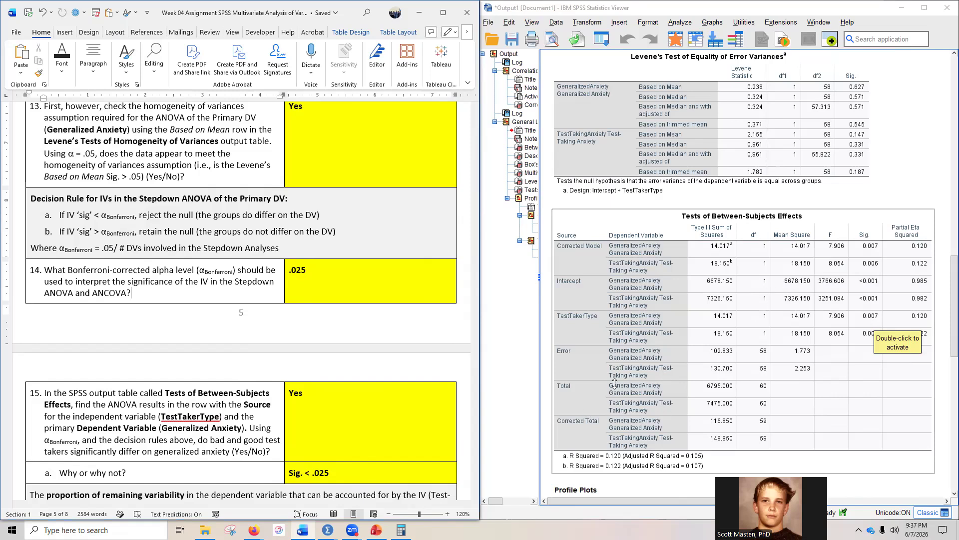
- Compare the generalized anxiety means of bad and good test takers in the Descriptive Statistics table
scroll(614, 374, "up", 10)
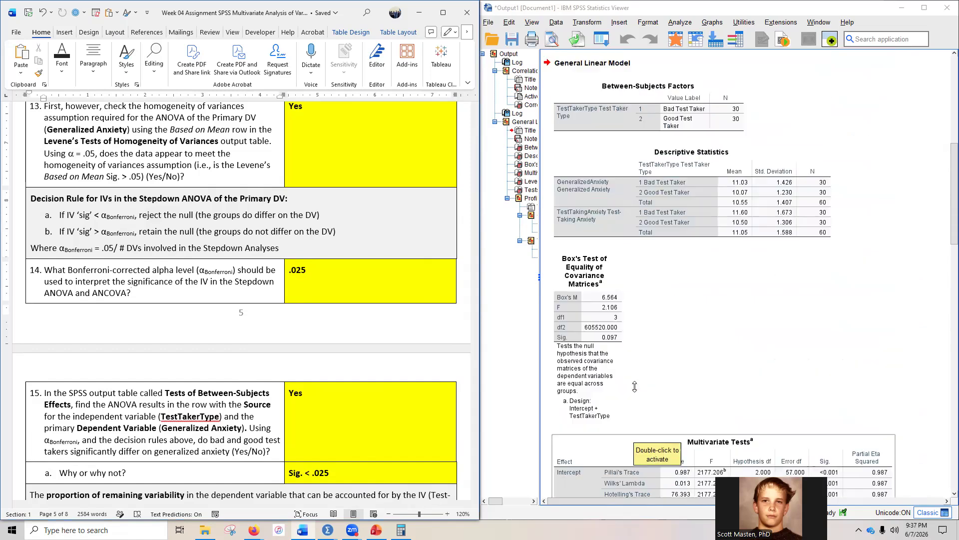
left_click(598, 224)
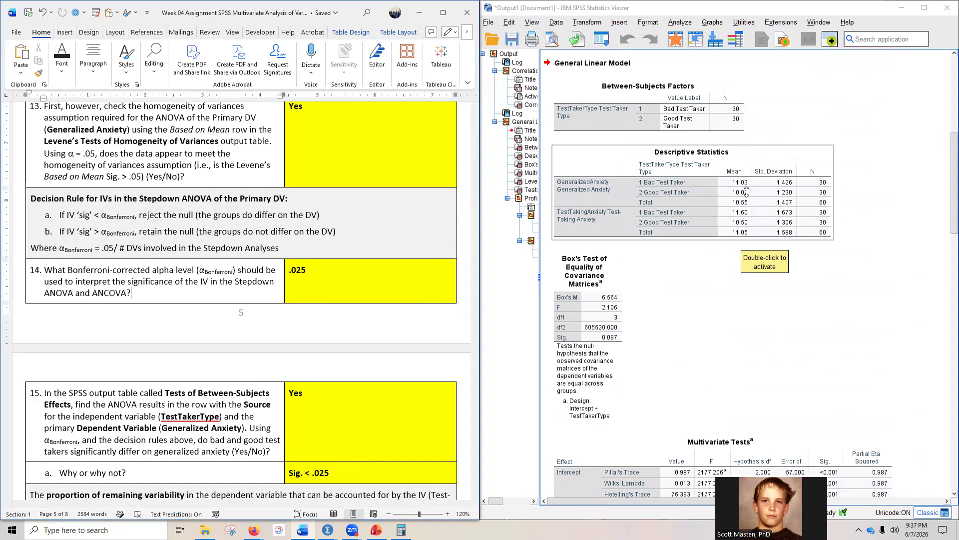
scroll(746, 193, "down", 15)
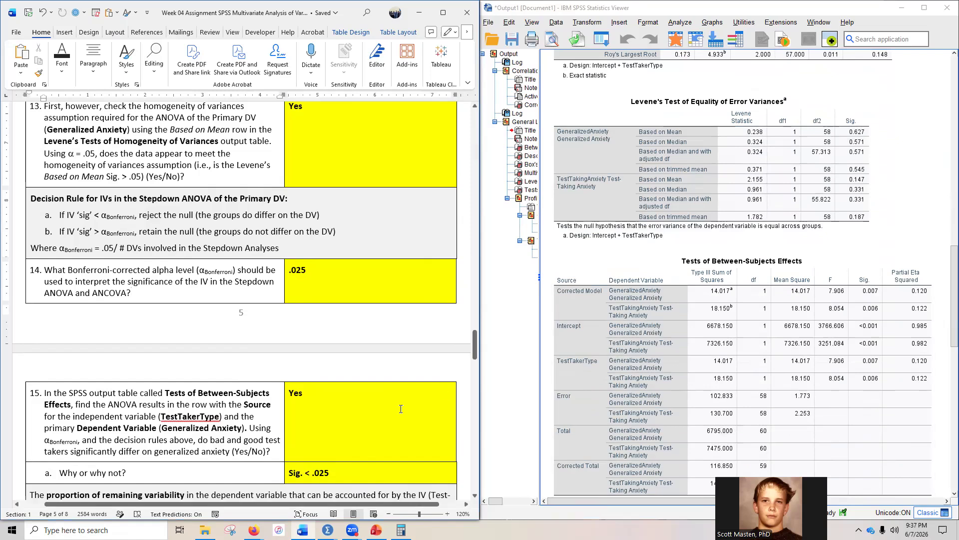
- Check the answer to question 15a against the TestTakerType significance for Generalized Anxiety in Tests of Between-Subjects Effects
scroll(309, 377, "down", 2)
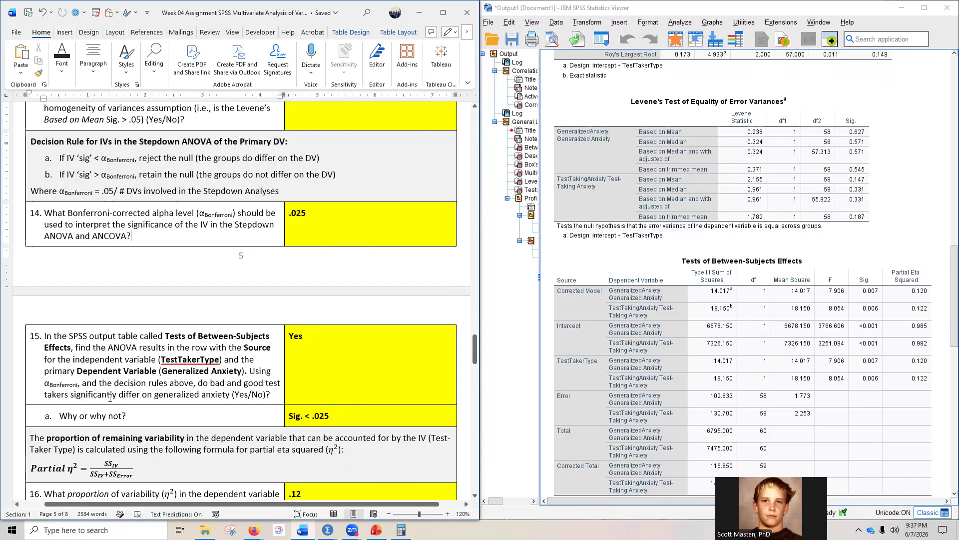
left_click(860, 343)
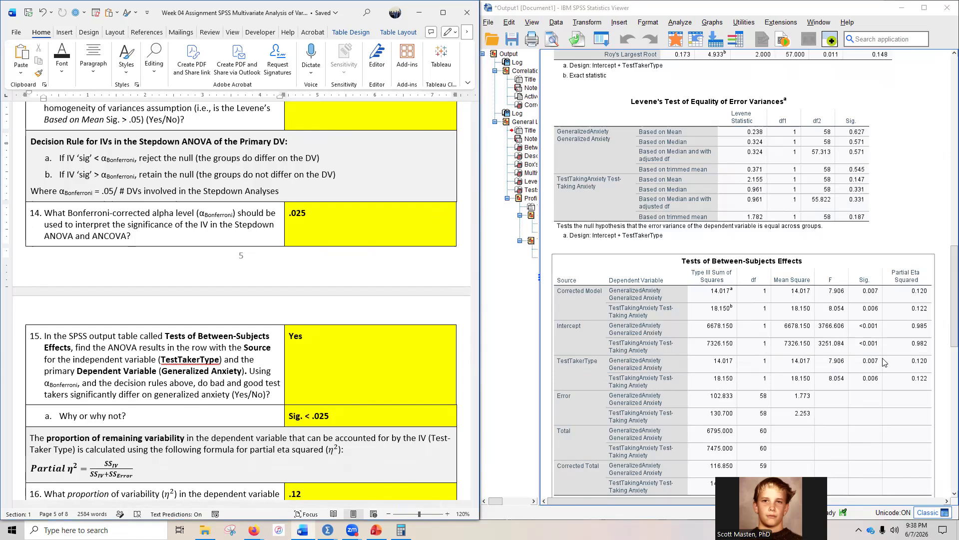
left_click(312, 385)
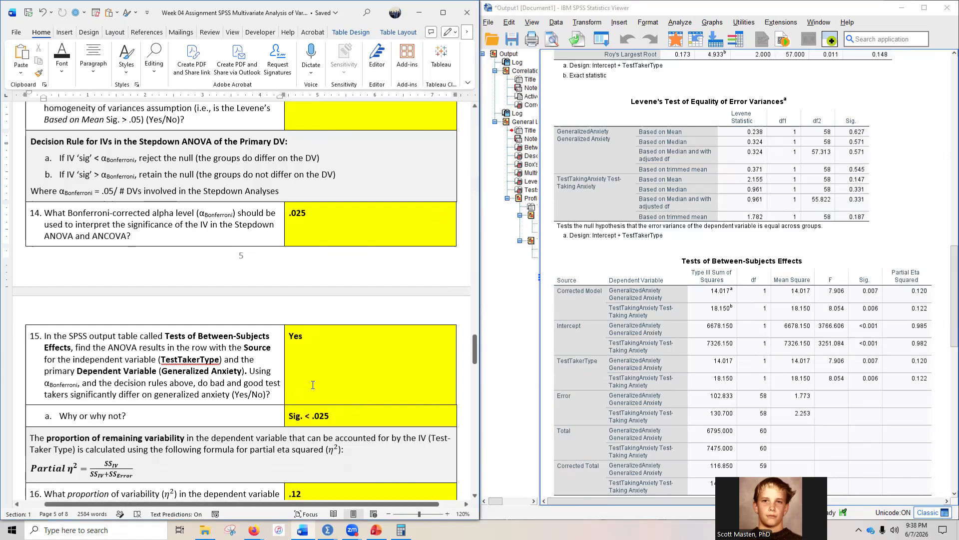
- Read the partial eta squared formula and, in Calculator, add the Generalized Anxiety sums of squares for TestTakerType and Error, 14.017 + 102.833
scroll(313, 385, "down", 2)
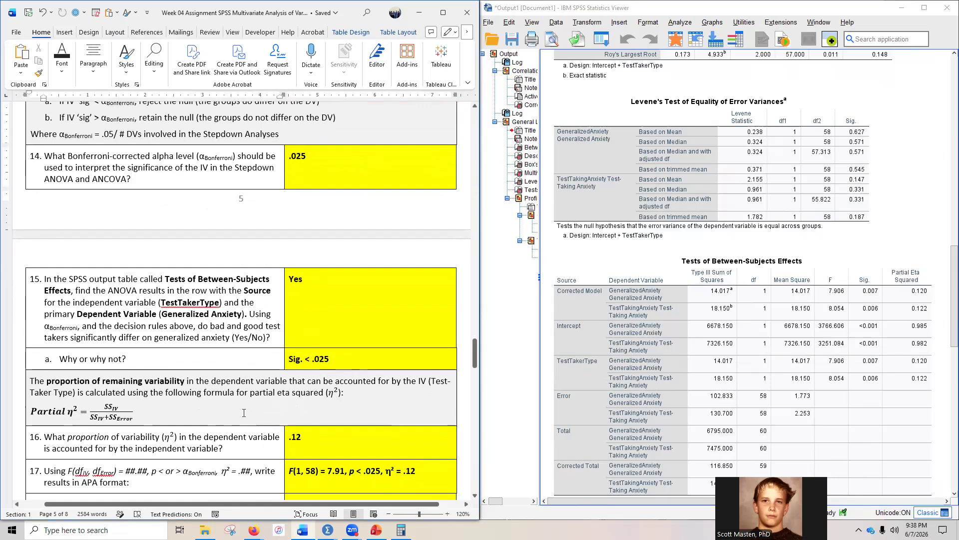
left_click(599, 391)
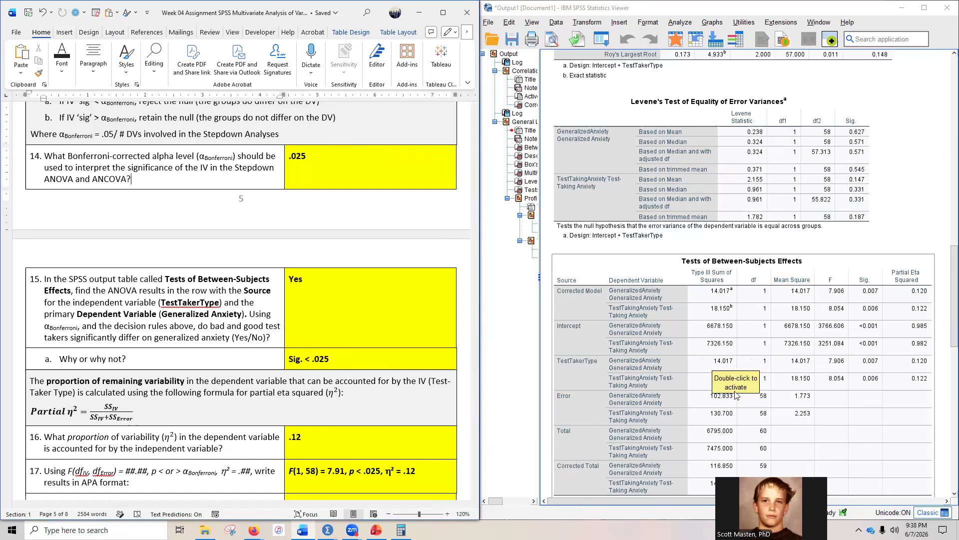
left_click(401, 530)
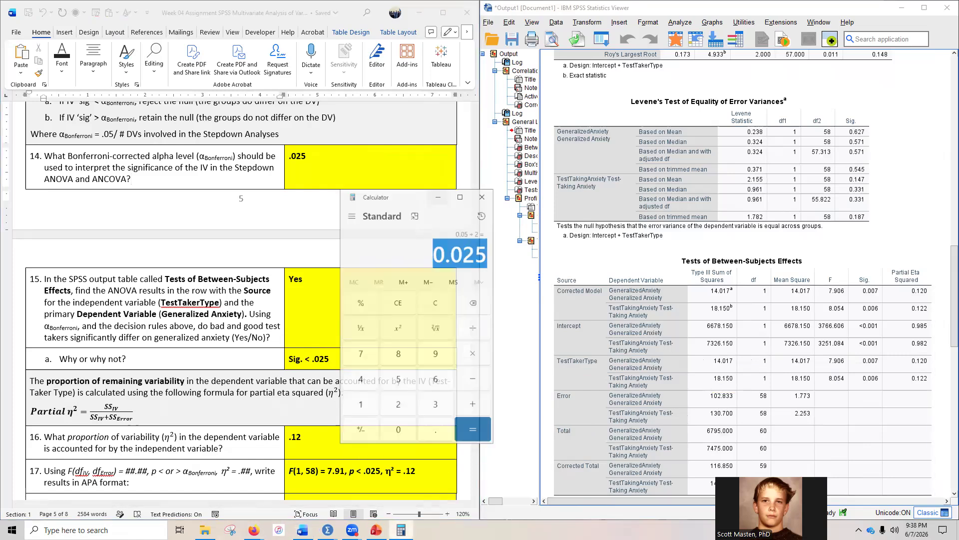
left_click(439, 288)
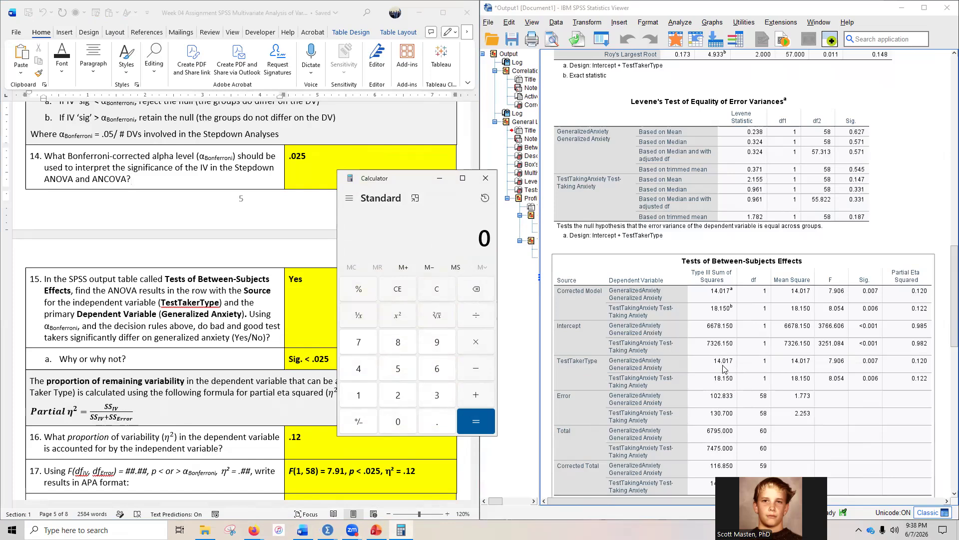
type("1")
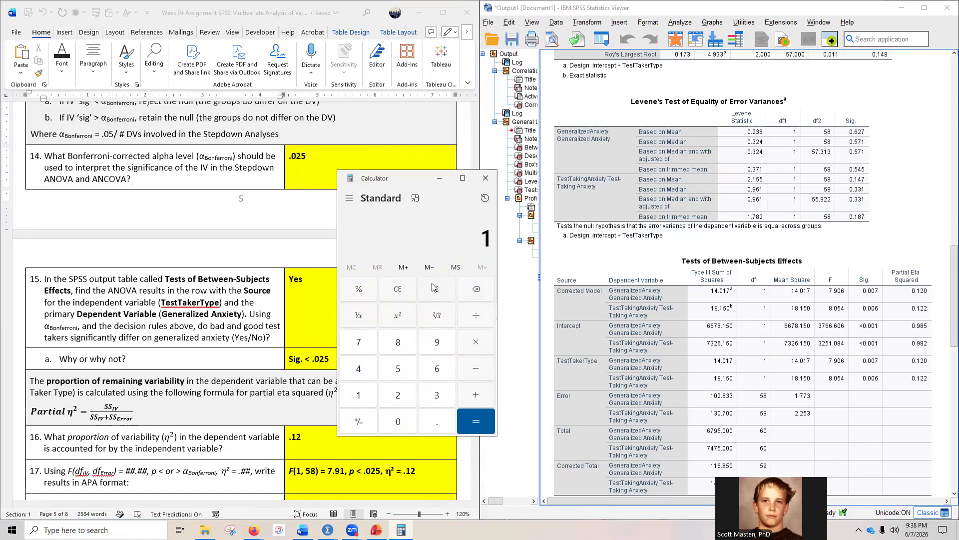
type("4.017 ")
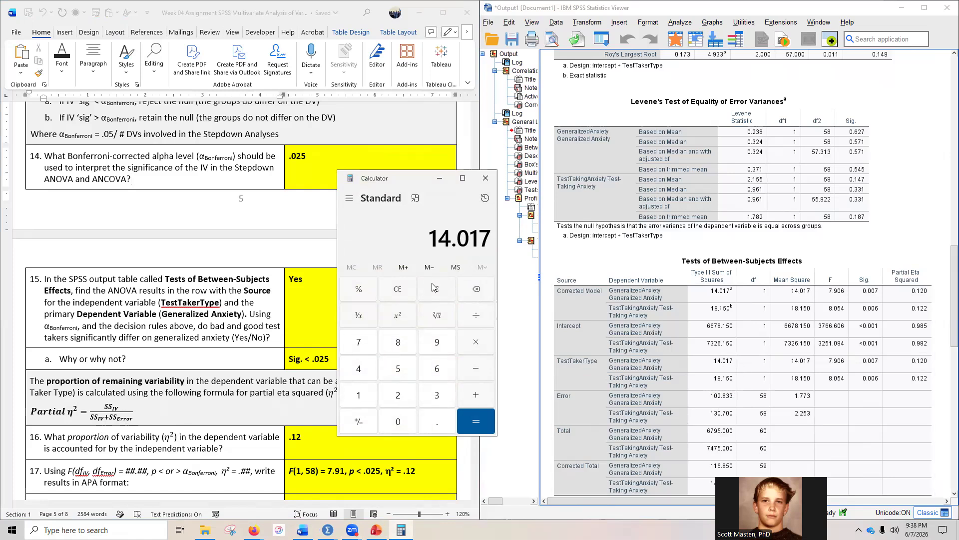
type("+ ")
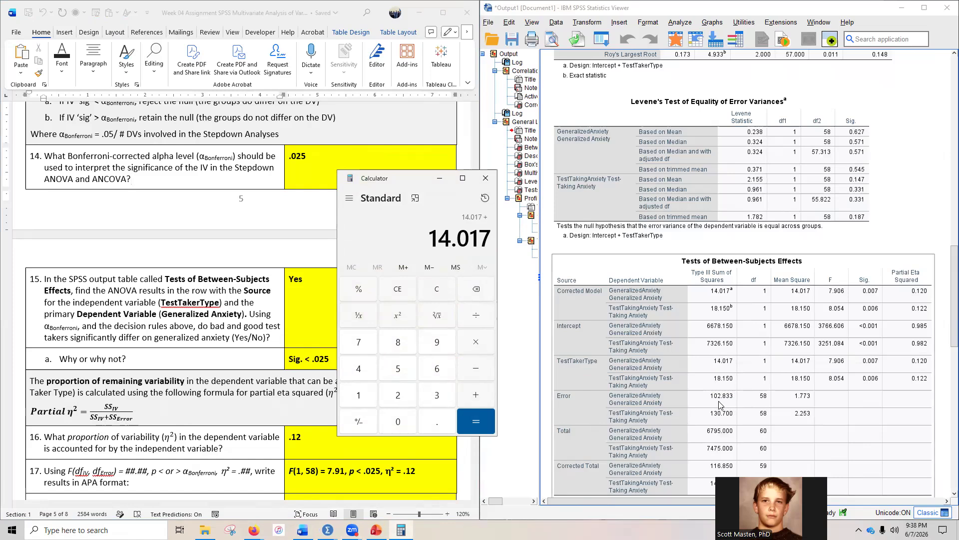
type("102.833")
key("Return")
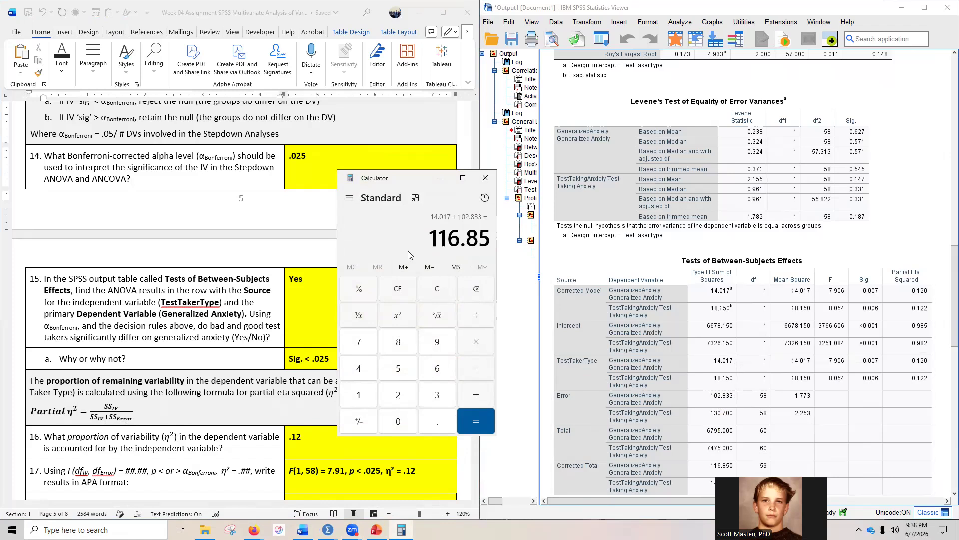
- Clear the calculator, divide 14.017 by 116.85 to get partial eta squared for question 16, and minimize the calculator
left_click(437, 289)
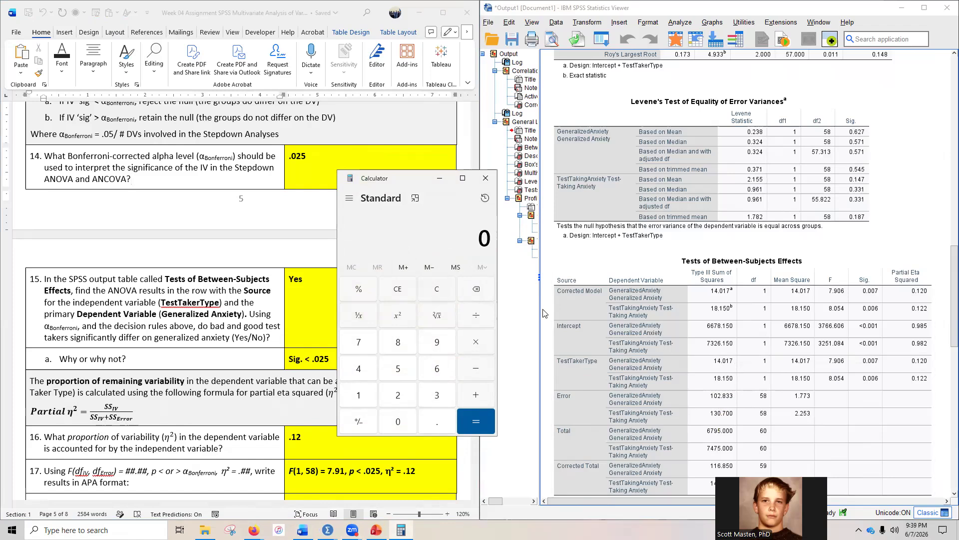
type("14.")
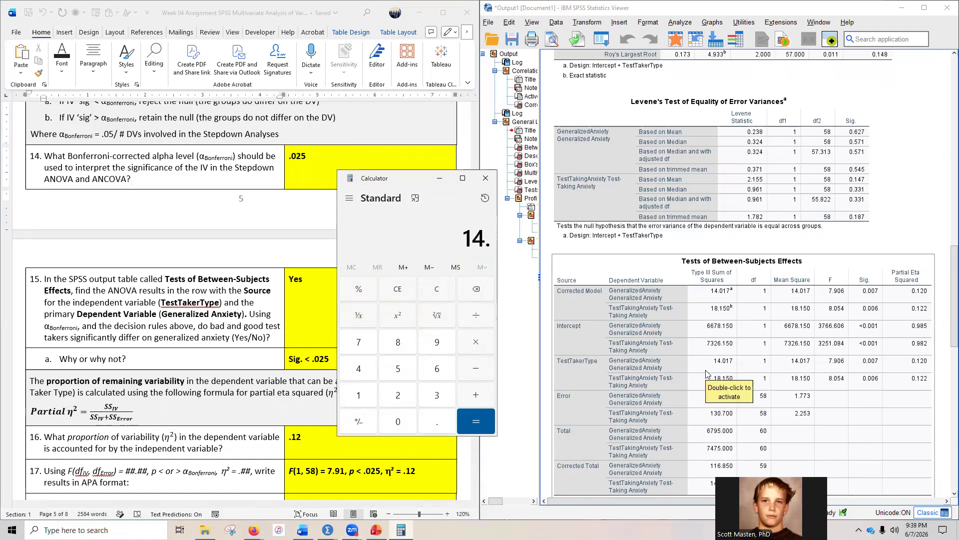
type("017")
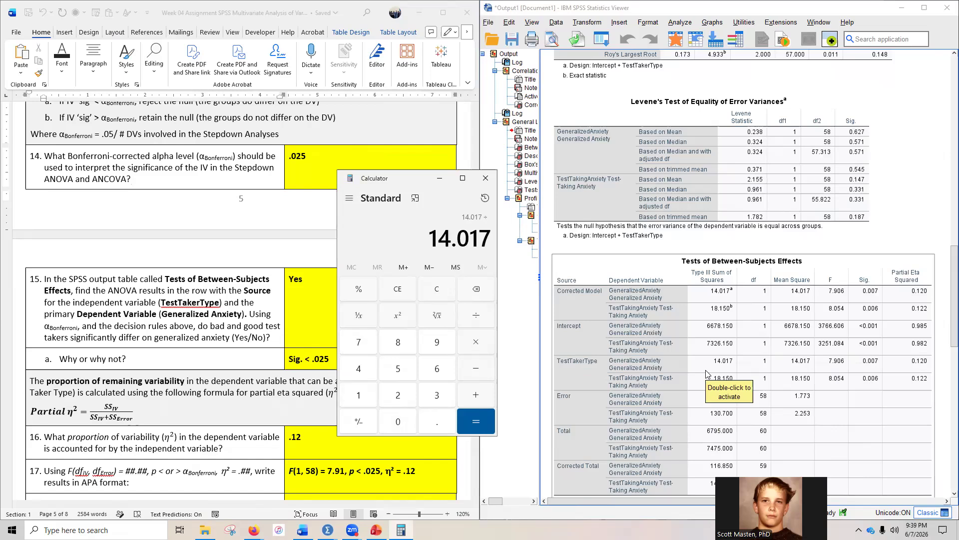
type("/11")
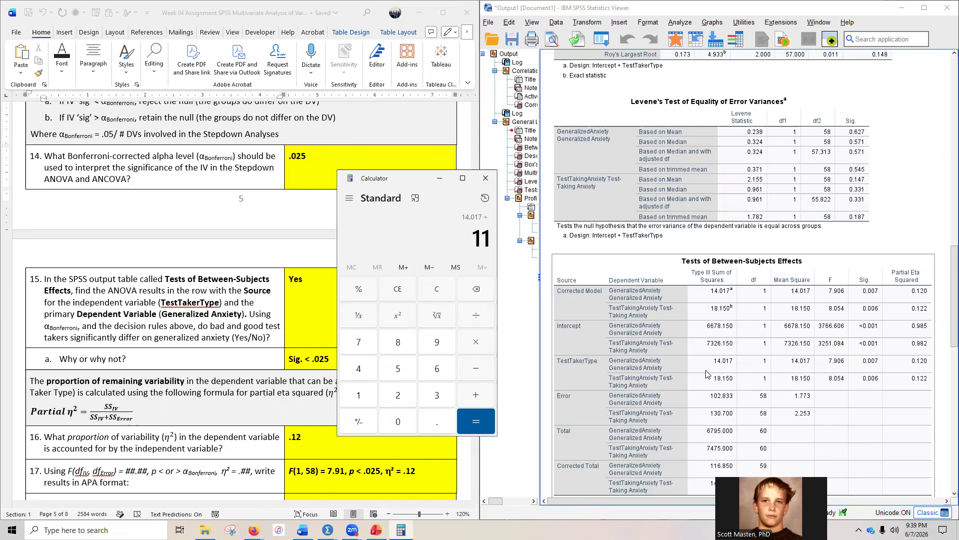
type("6.85")
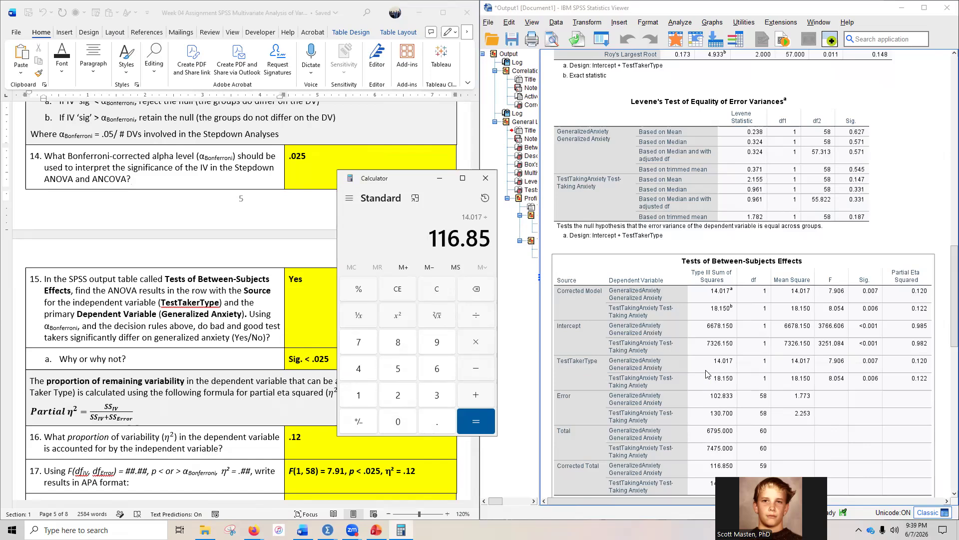
left_click(476, 422)
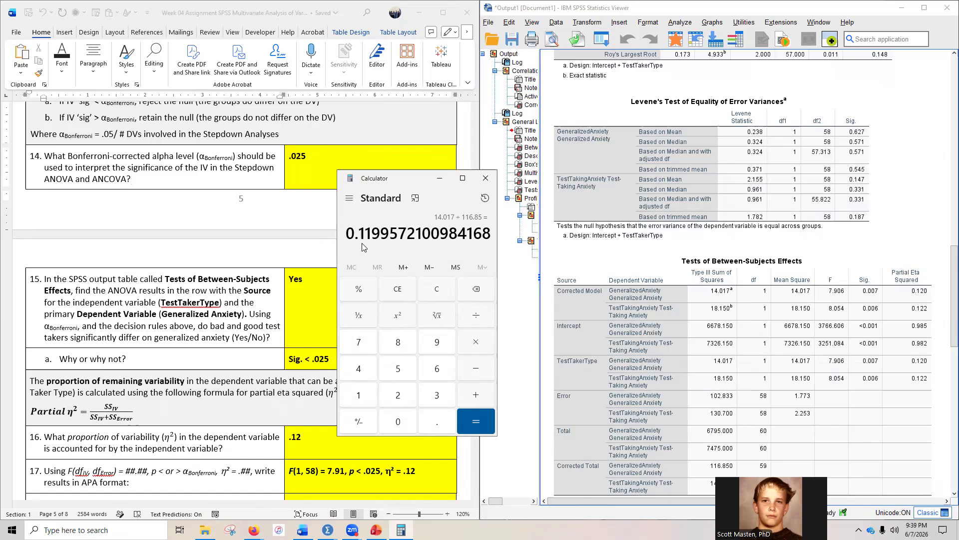
left_click_drag(356, 231, 371, 231)
left_click(440, 179)
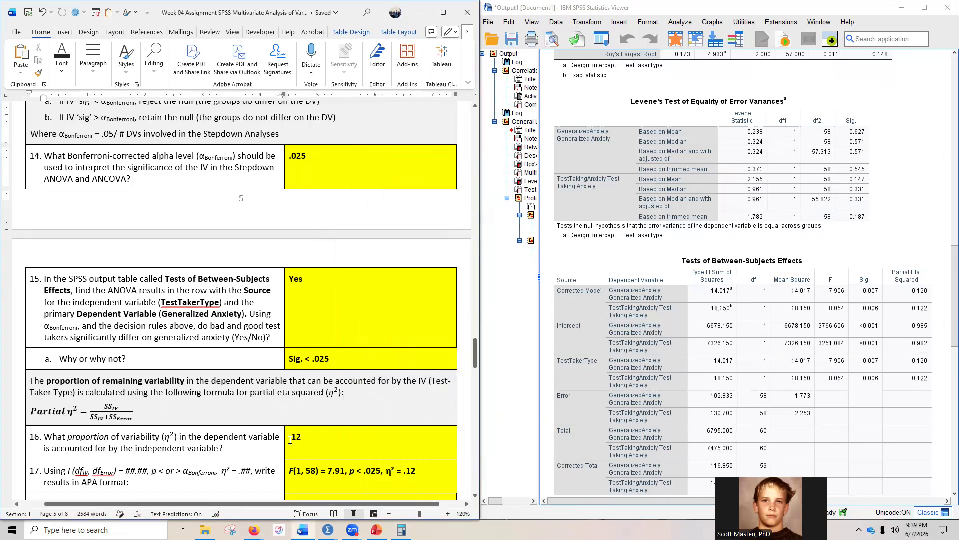
- Review the partial eta squared answer to question 16 and highlight the APA-format F result for question 17
left_click(291, 436)
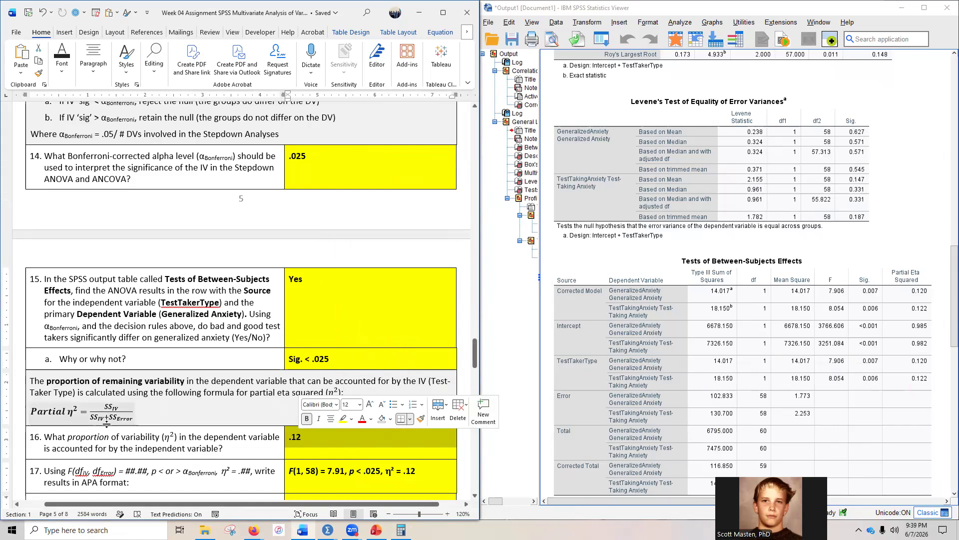
left_click(301, 471)
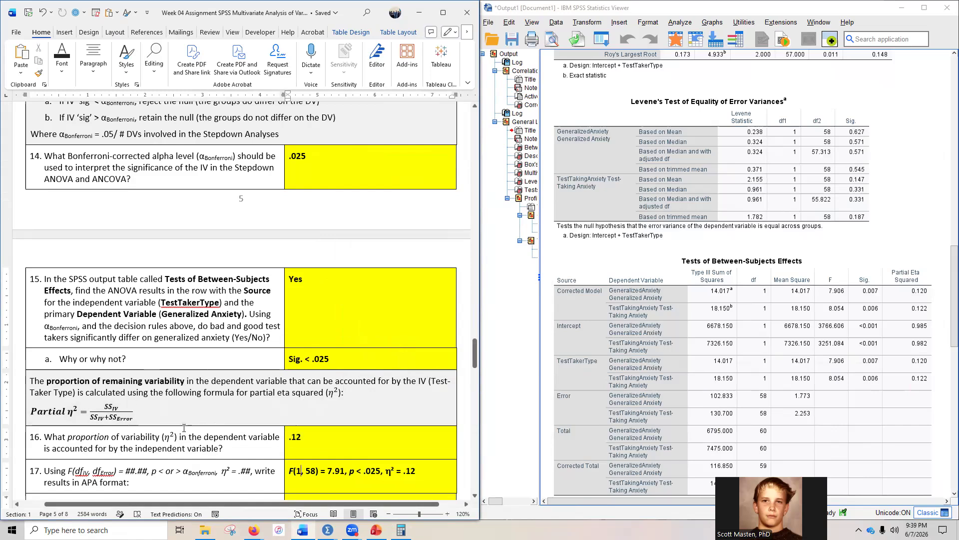
scroll(186, 426, "down", 1)
scroll(298, 446, "up", 1)
scroll(303, 452, "down", 1)
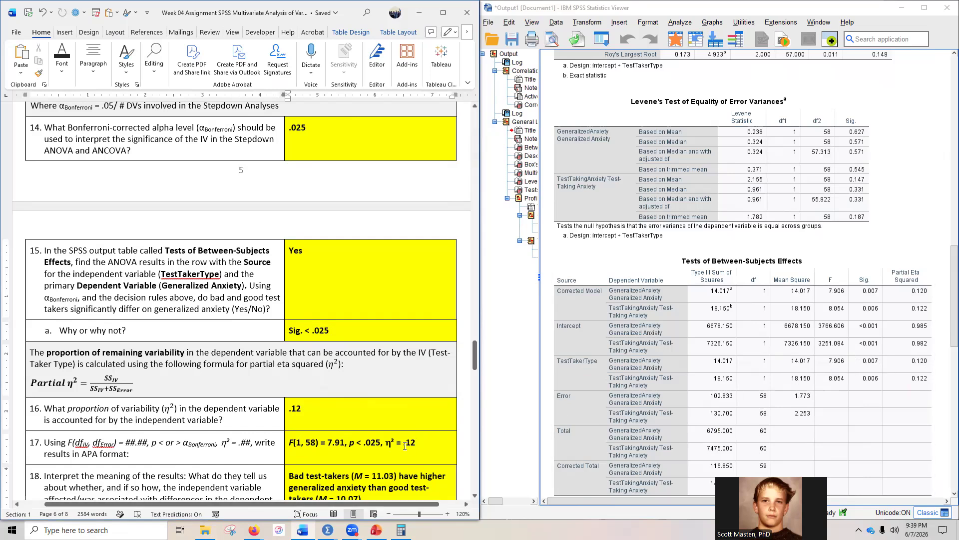
left_click_drag(289, 442, 416, 443)
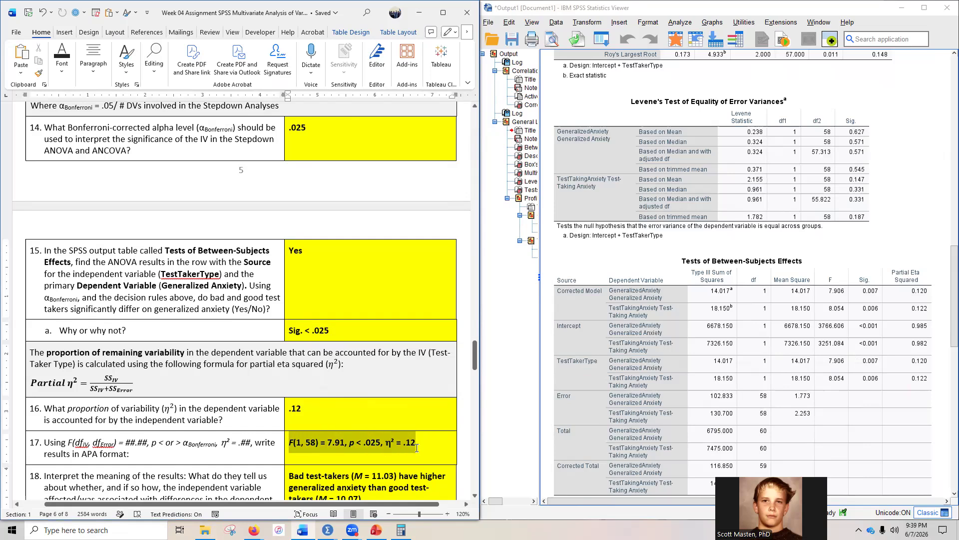
scroll(134, 406, "down", 1)
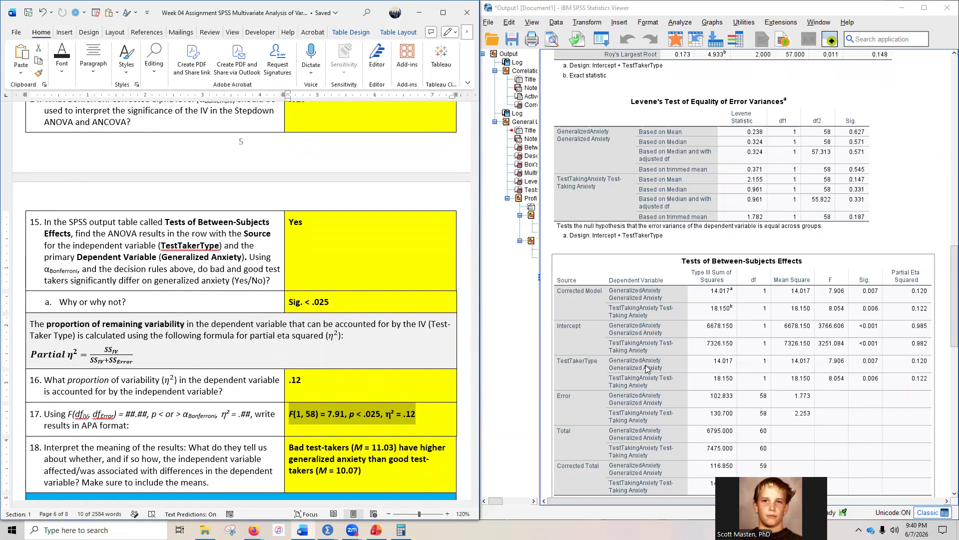
- Check the question 18 interpretation against the generalized anxiety means of bad and good test takers in the Descriptive Statistics table
scroll(645, 367, "up", 8)
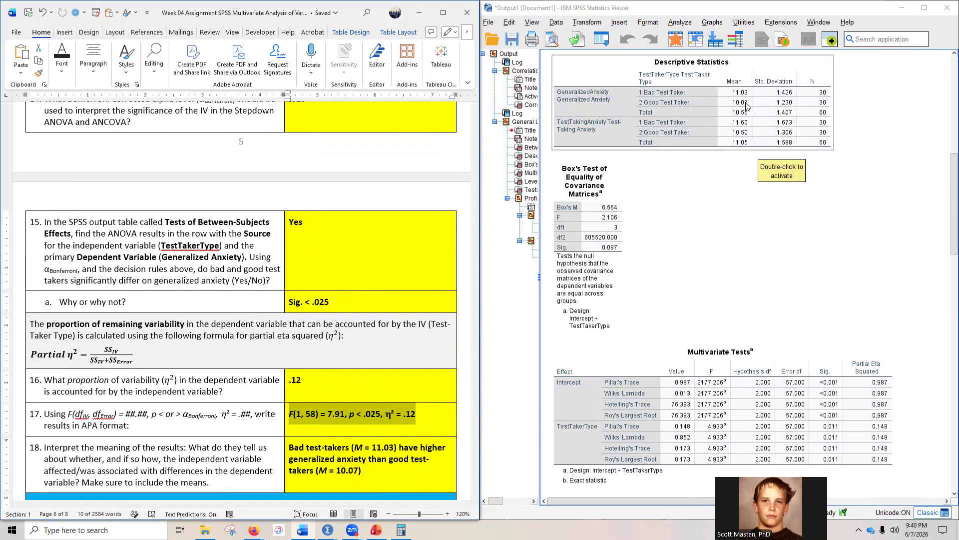
scroll(738, 224, "down", 4)
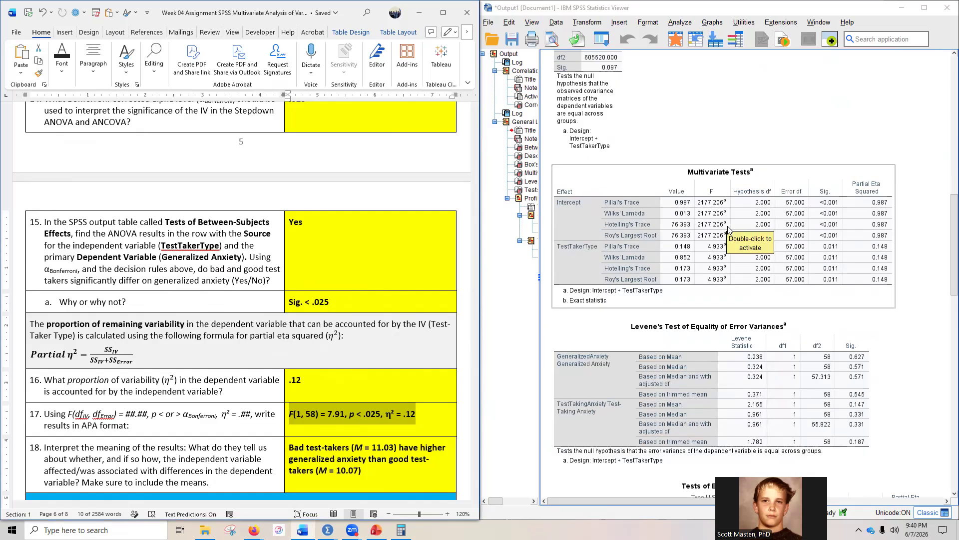
scroll(728, 227, "down", 6)
scroll(453, 402, "down", 3)
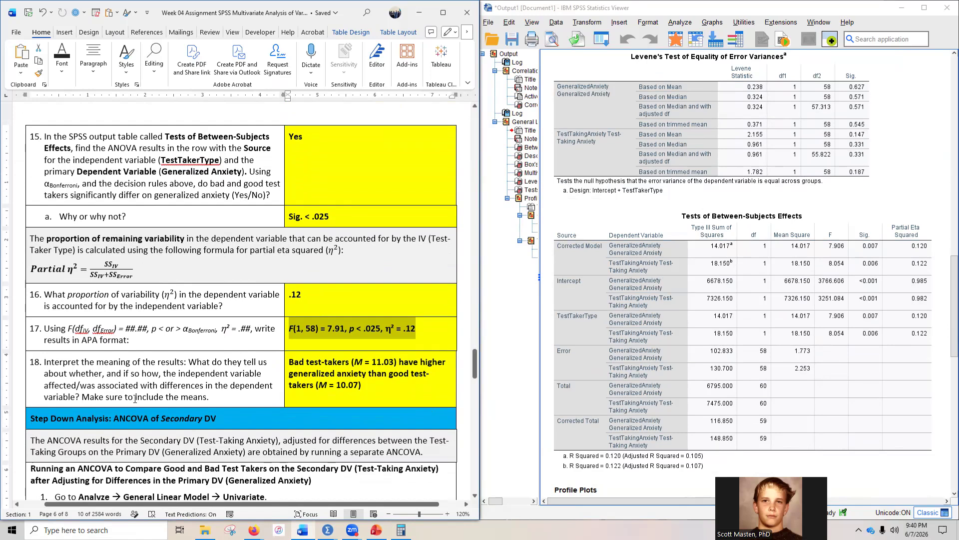
scroll(135, 398, "down", 1)
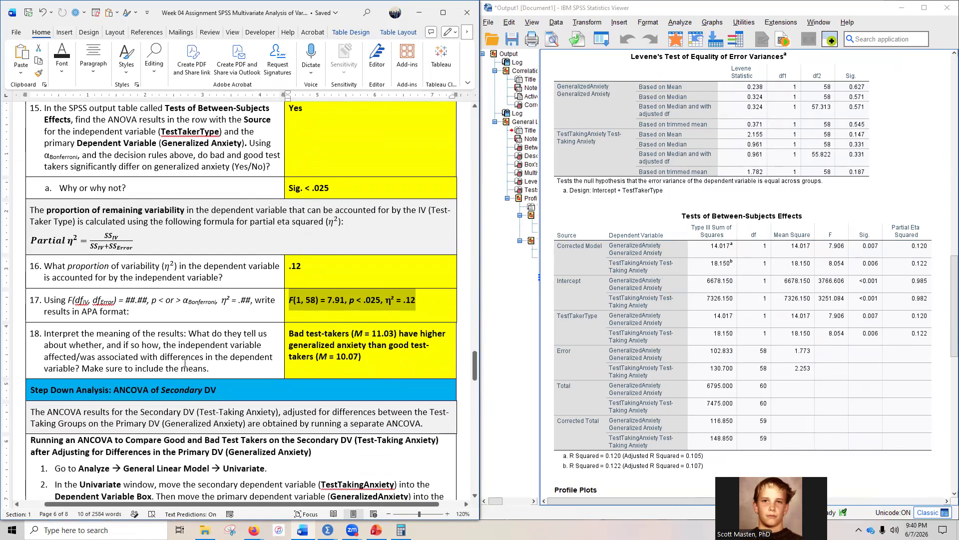
- Start a Univariate general linear model with TestTakingAnxiety as dependent variable, GeneralizedAnxiety as covariate and TestTakerType as fixed factor
left_click(577, 354)
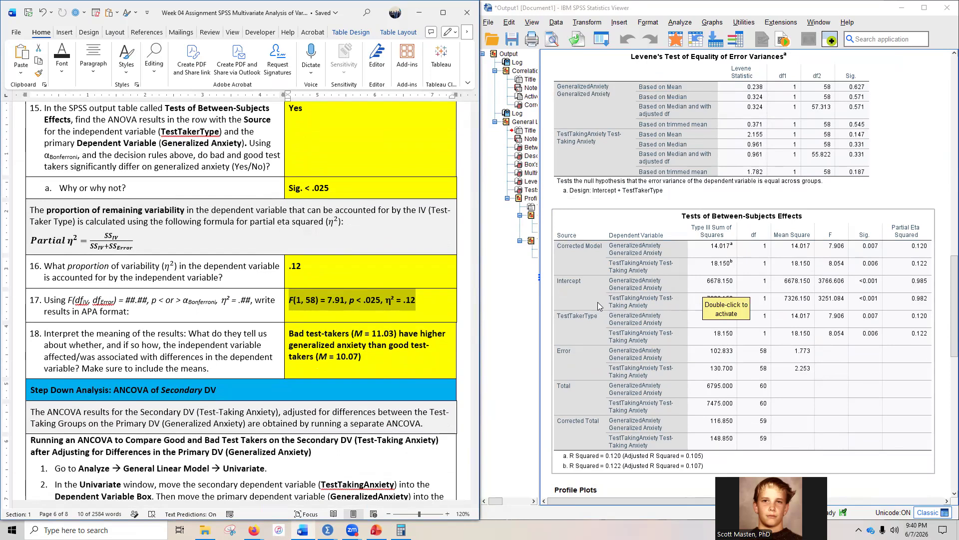
scroll(355, 433, "down", 3)
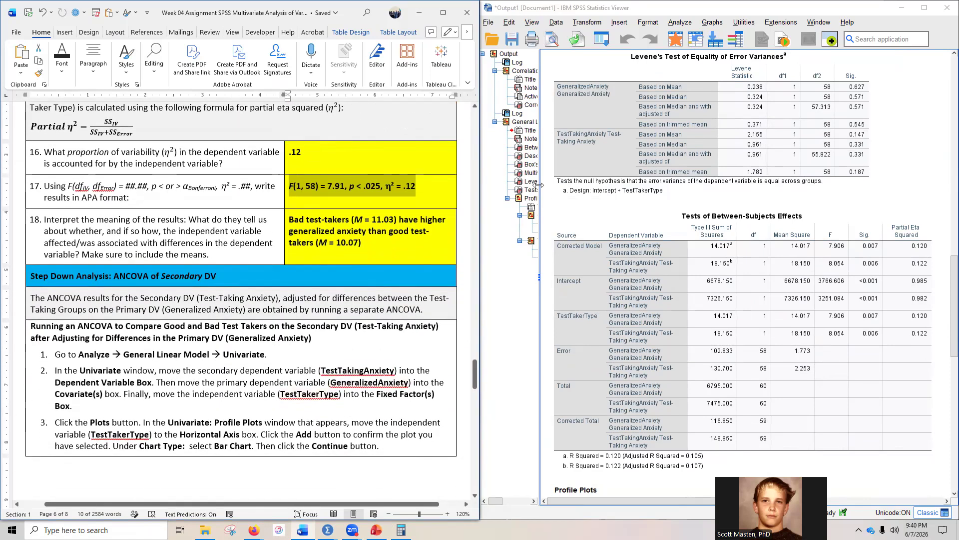
left_click(680, 23)
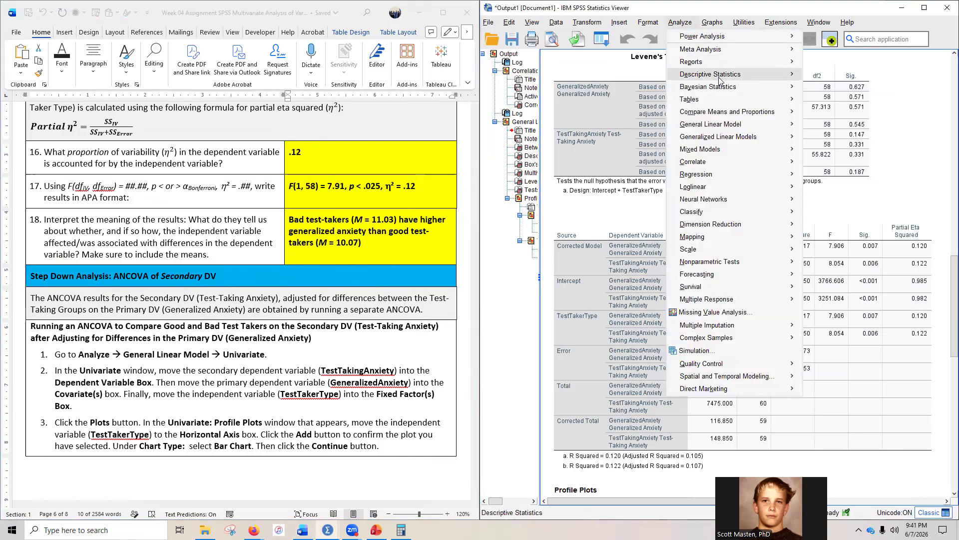
mouse_move(725, 126)
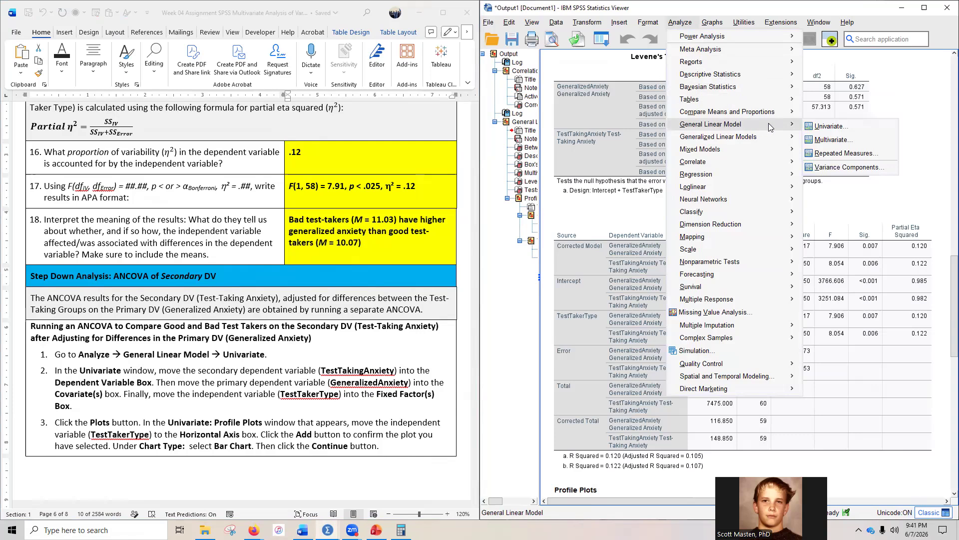
left_click(829, 128)
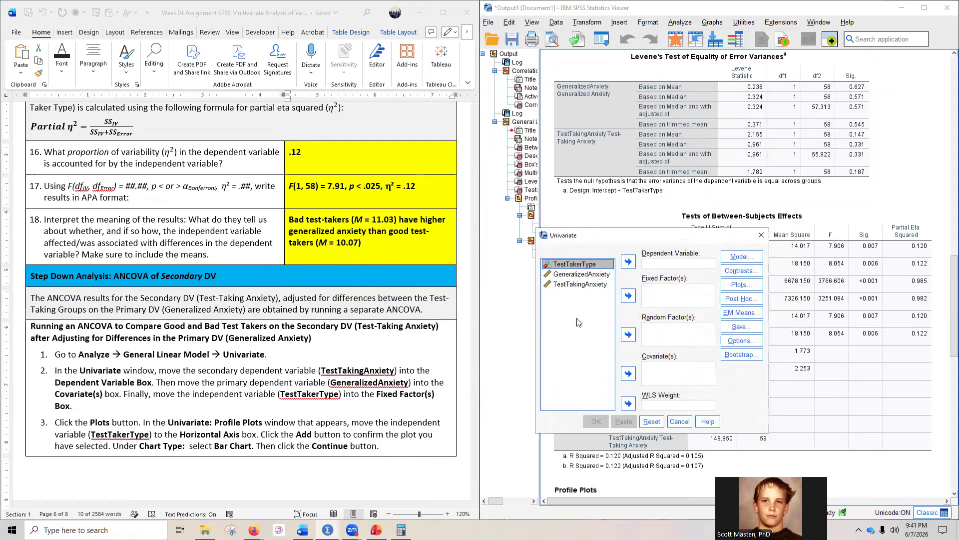
left_click(571, 286)
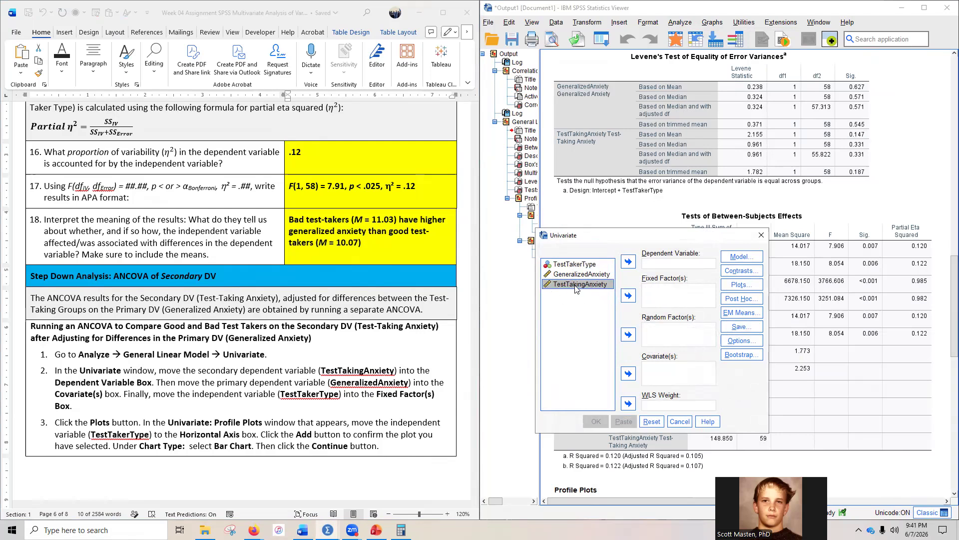
left_click(629, 261)
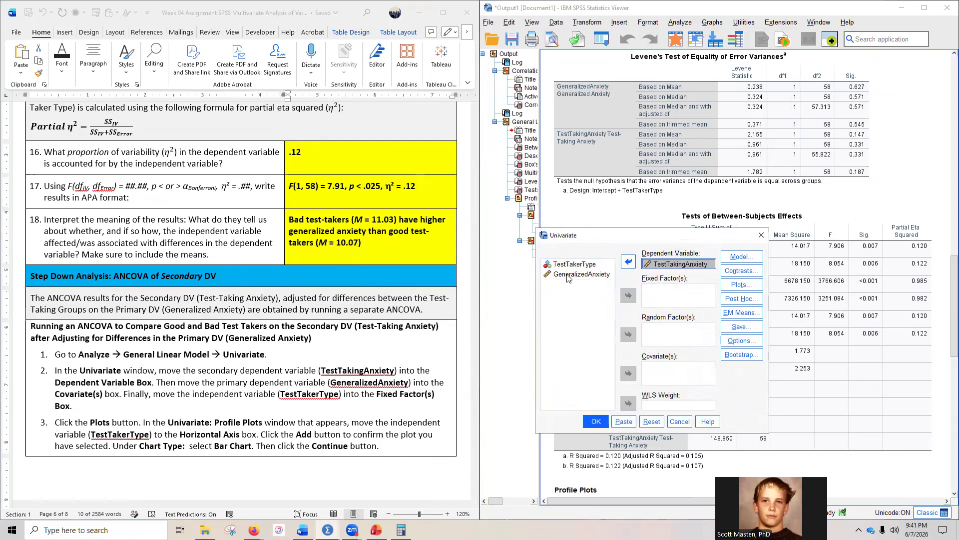
left_click(570, 275)
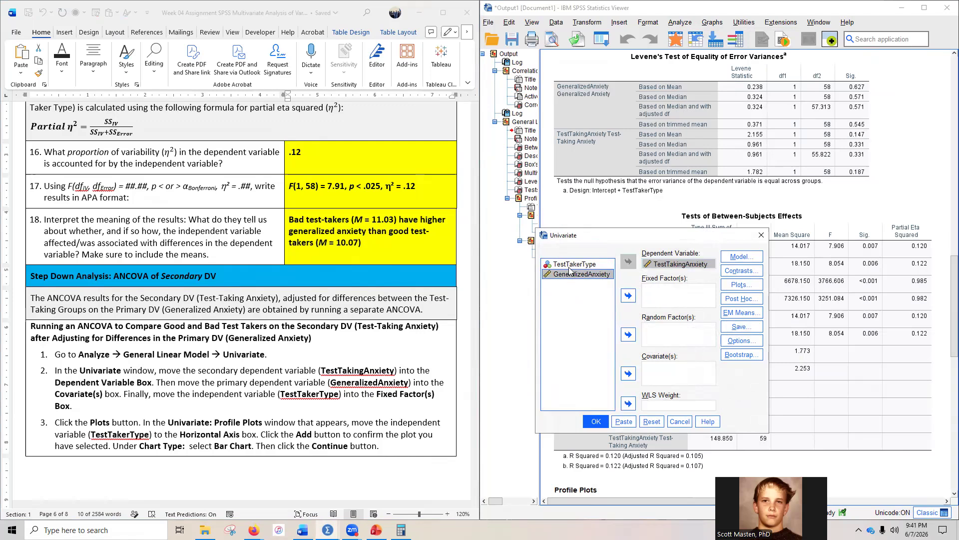
left_click(628, 373)
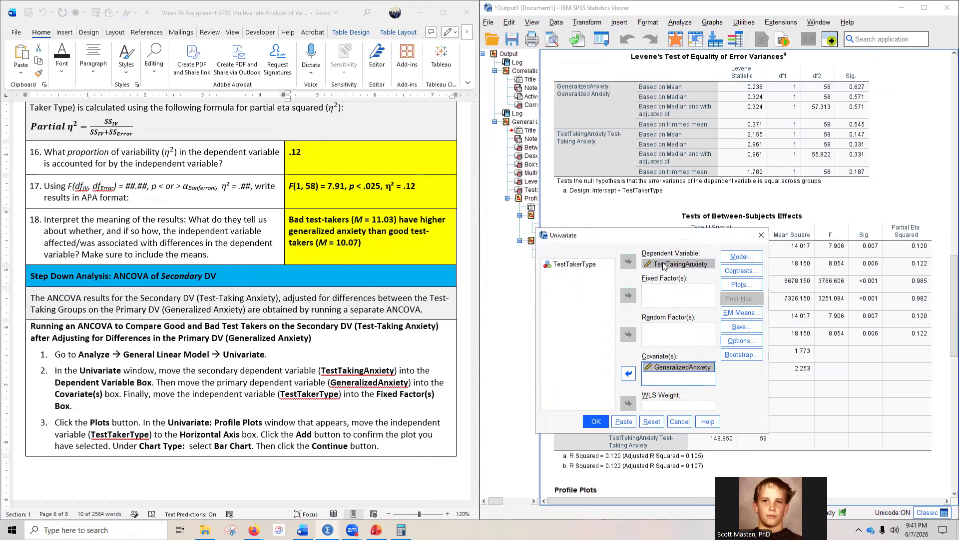
left_click(572, 264)
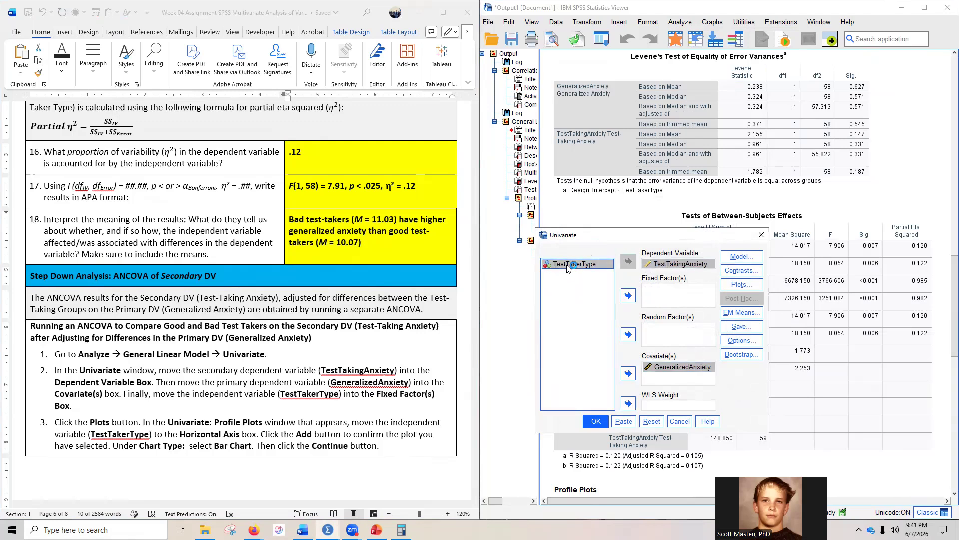
left_click(628, 296)
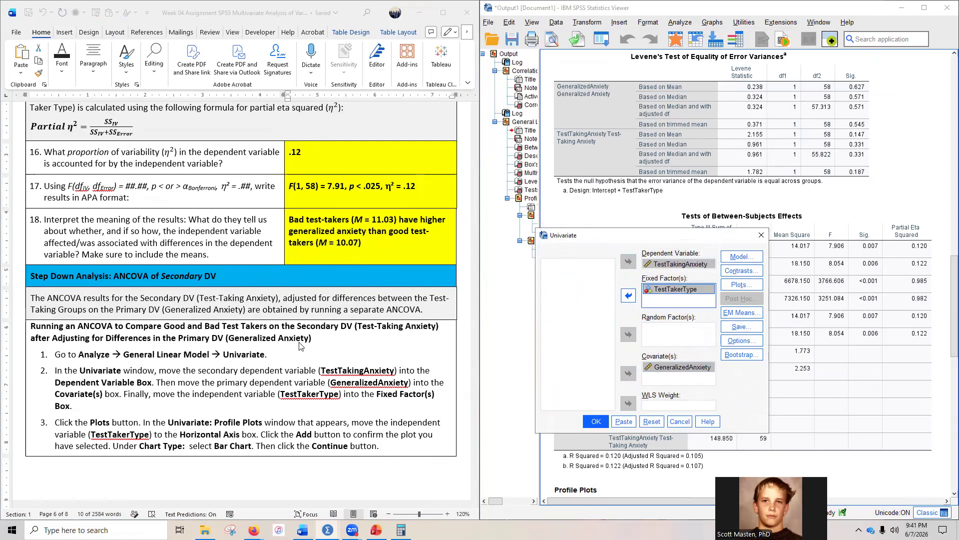
- Add a bar chart profile plot to the Univariate model with TestTakerType on the horizontal axis
left_click(740, 285)
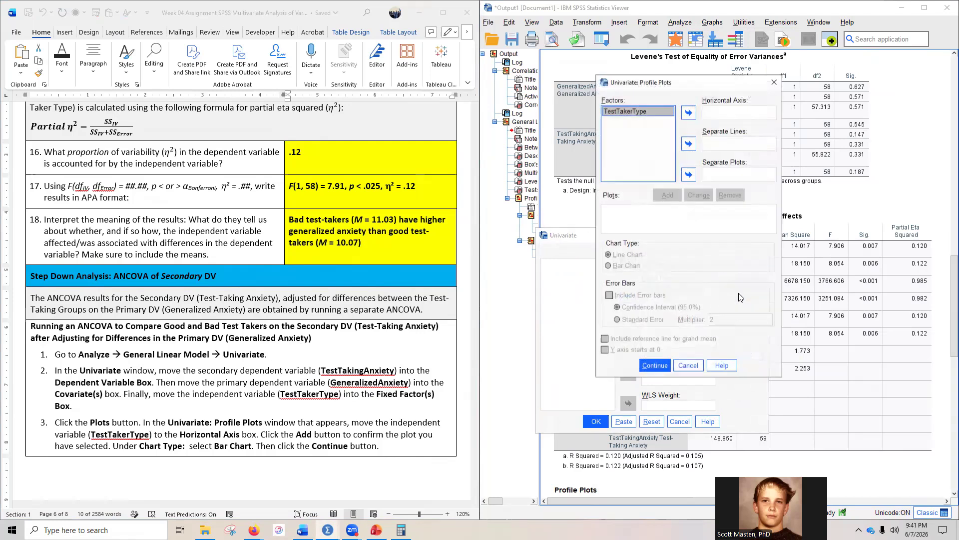
left_click(693, 115)
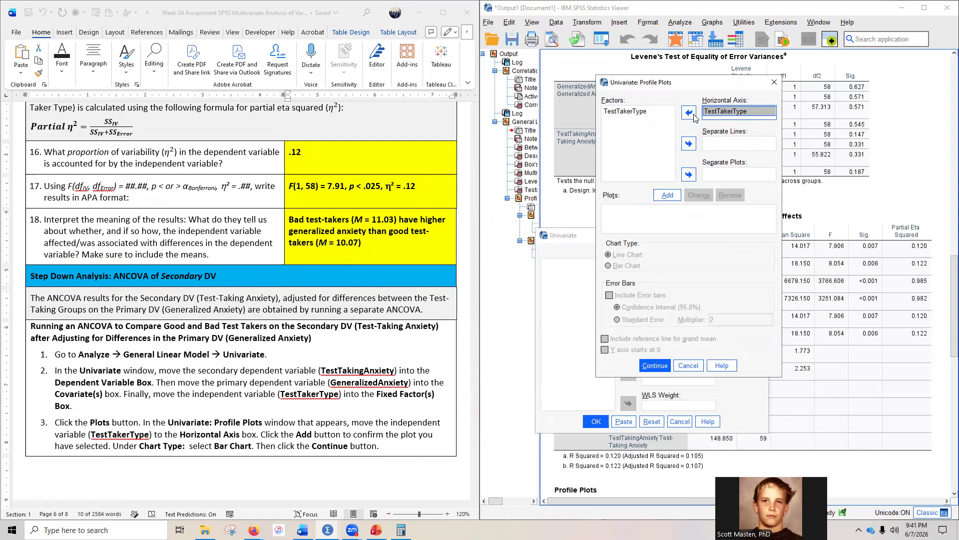
left_click(668, 195)
left_click(608, 266)
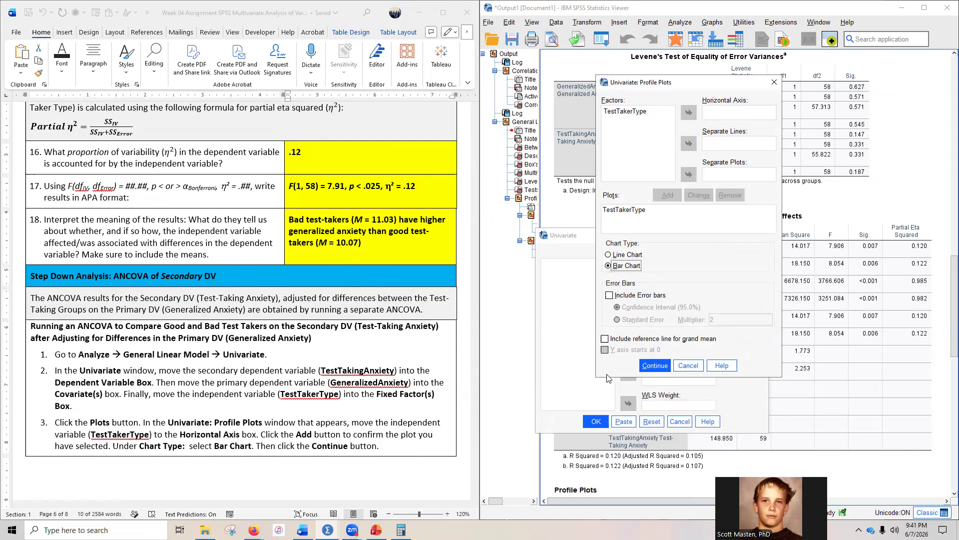
left_click(655, 365)
- Following instruction 4 of the assignment, request estimated marginal means for TestTakerType in the Univariate model
scroll(264, 380, "down", 3)
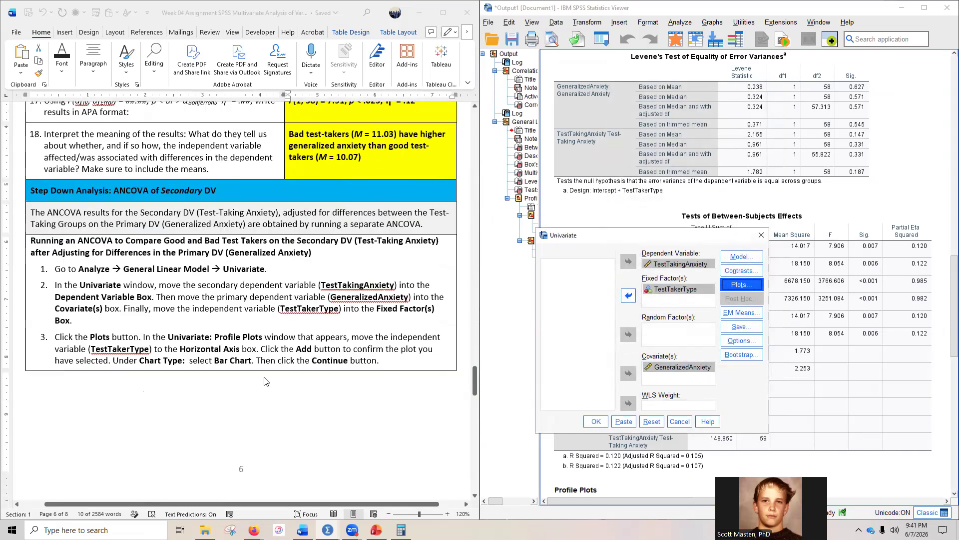
scroll(265, 380, "down", 9)
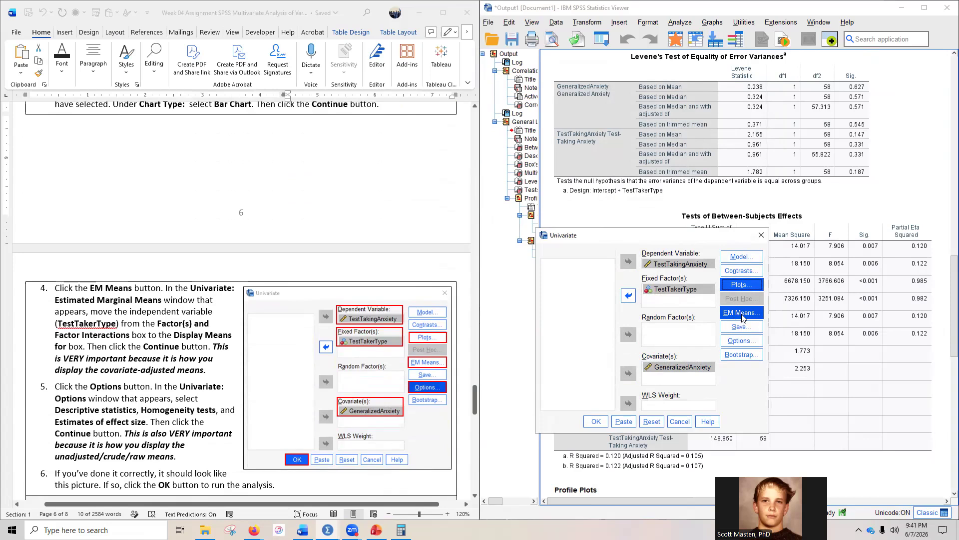
left_click(741, 315)
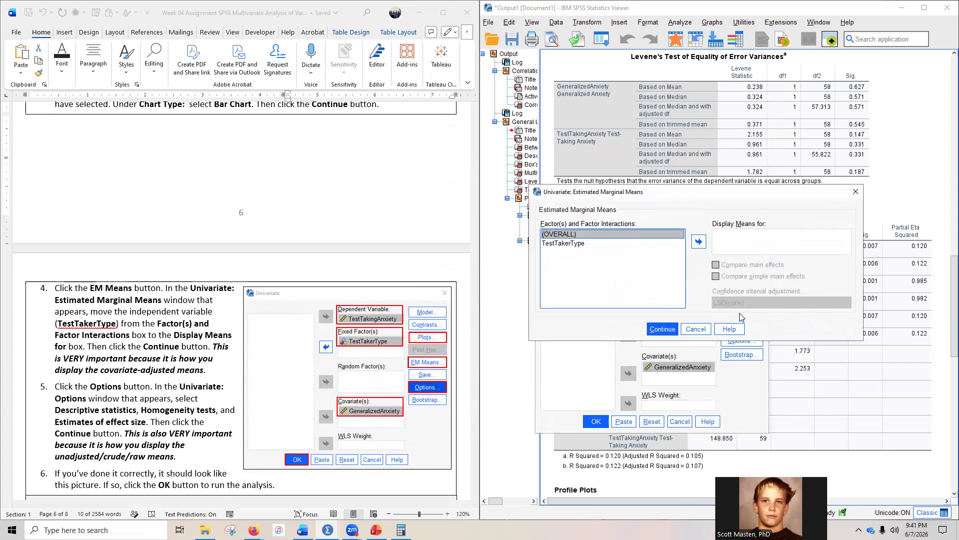
left_click(565, 243)
left_click(696, 243)
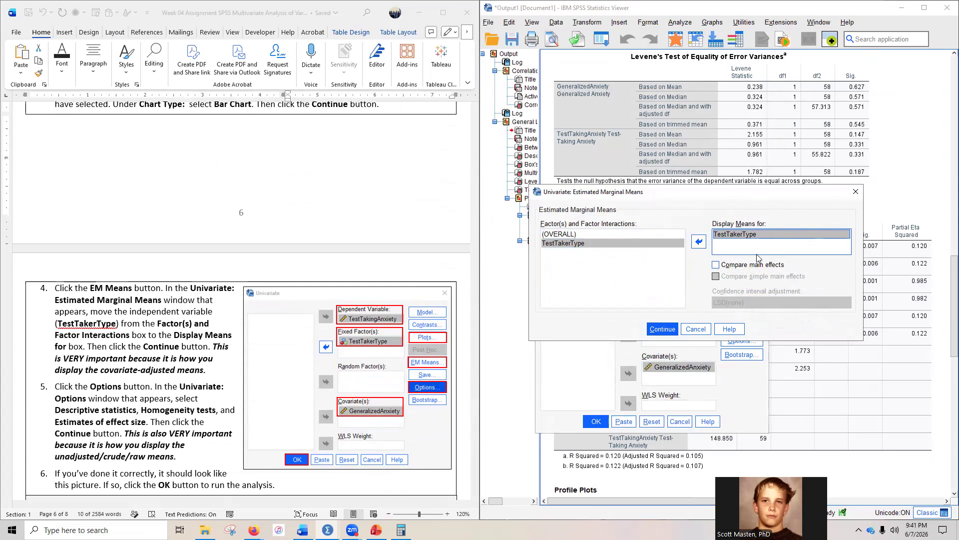
left_click(661, 329)
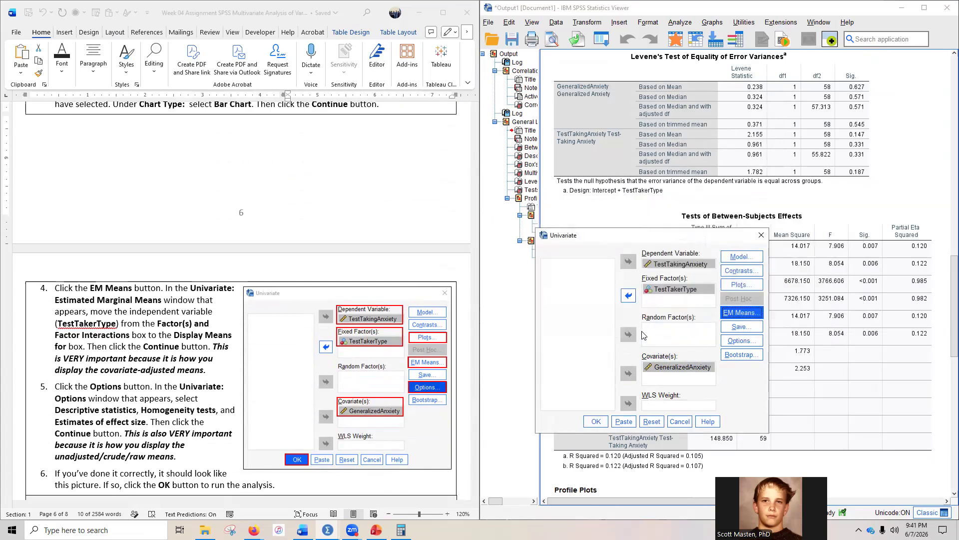
- Enable descriptive statistics, homogeneity tests and estimates of effect size for the Univariate model, and run the analysis
left_click(741, 341)
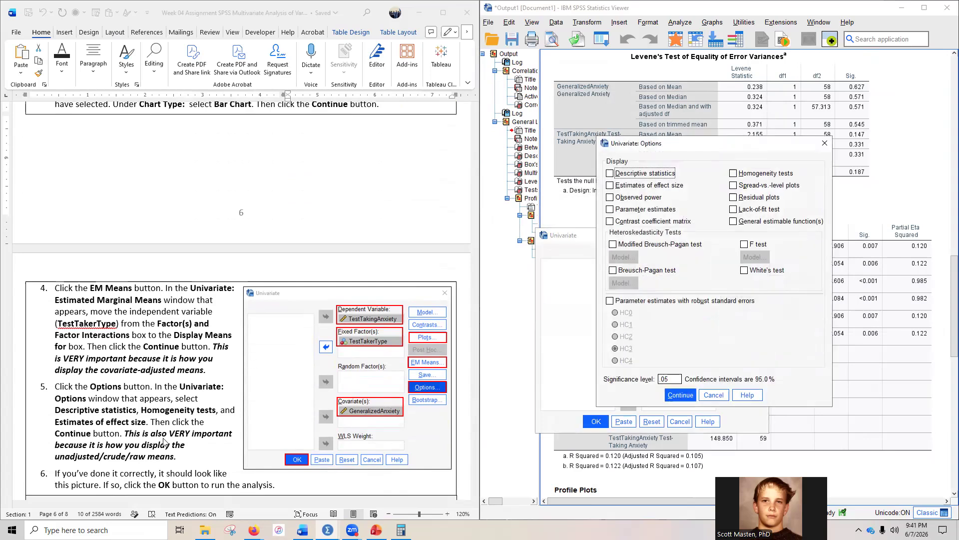
left_click(632, 174)
left_click(764, 174)
left_click(646, 185)
left_click(679, 395)
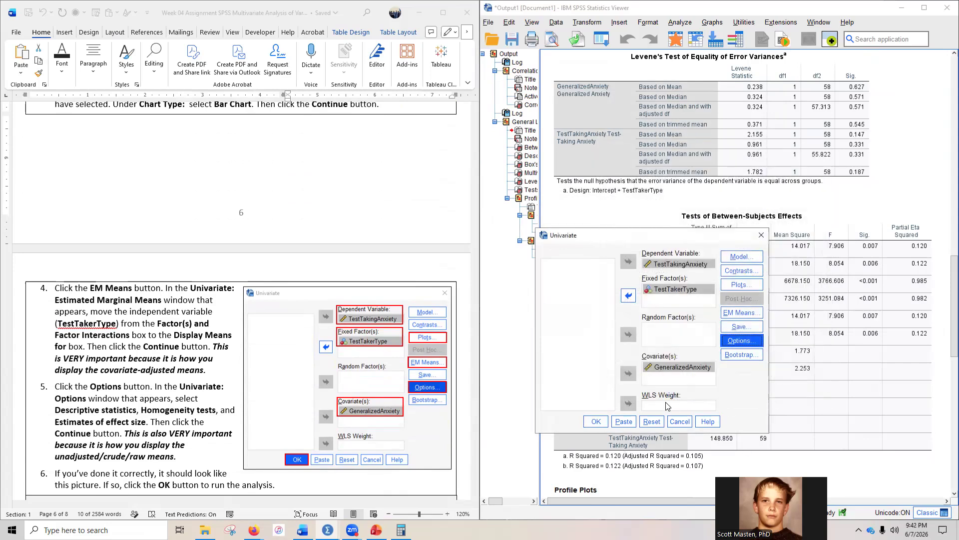
left_click(597, 422)
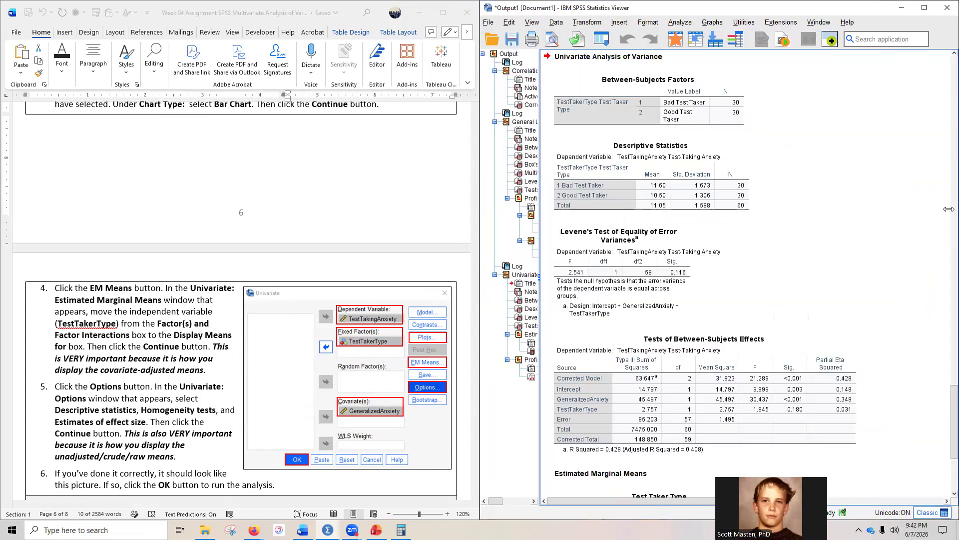
- Append "ANCOVA" to the Univariate Analysis of Variance title in the output, and return to the start of the output
left_click(655, 57)
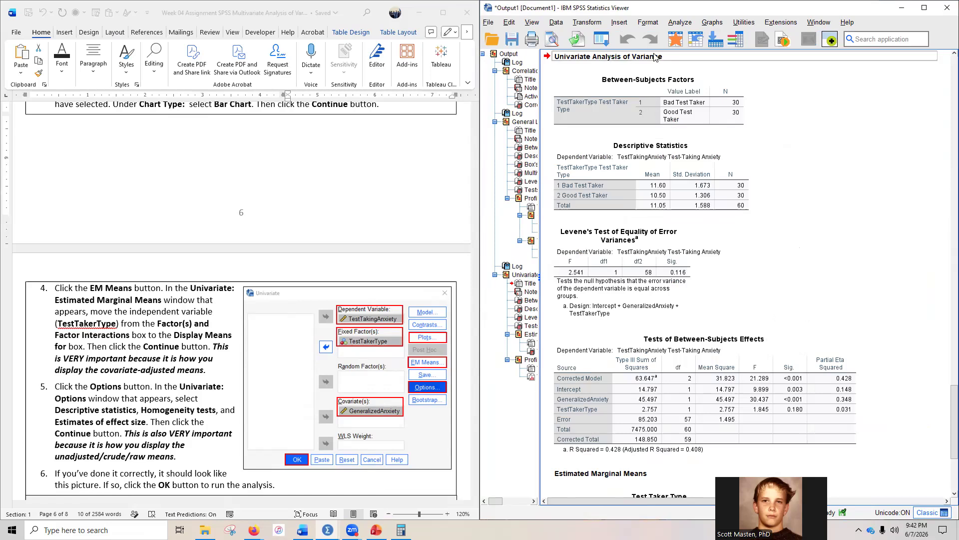
double_click(682, 60)
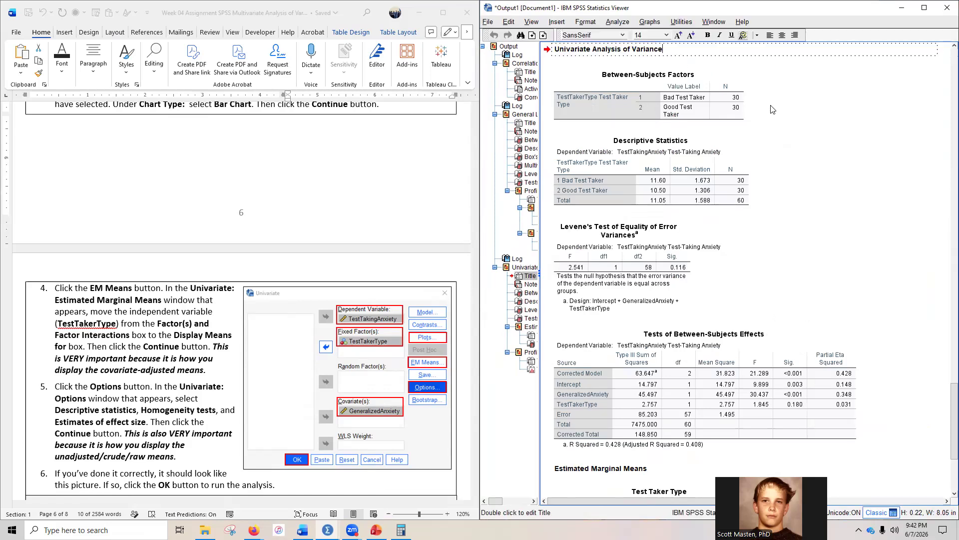
type("ANCOVA")
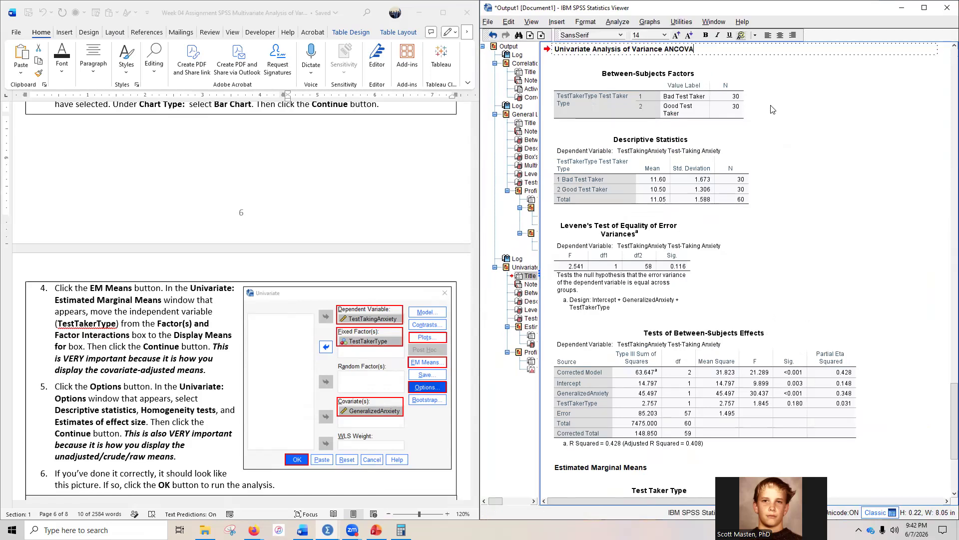
left_click(813, 250)
scroll(718, 309, "up", 20)
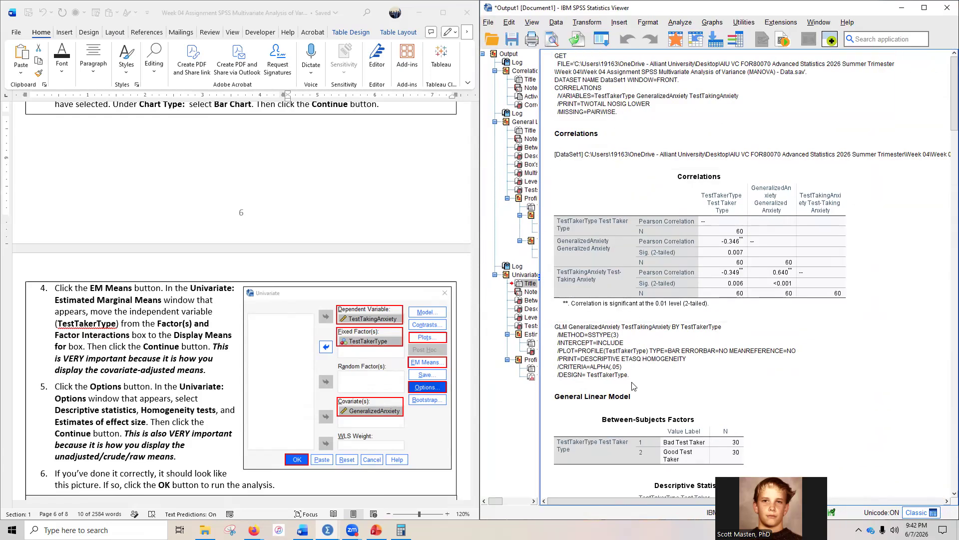
- Append "MANOVA" to the General Linear Model title in the output
double_click(635, 396)
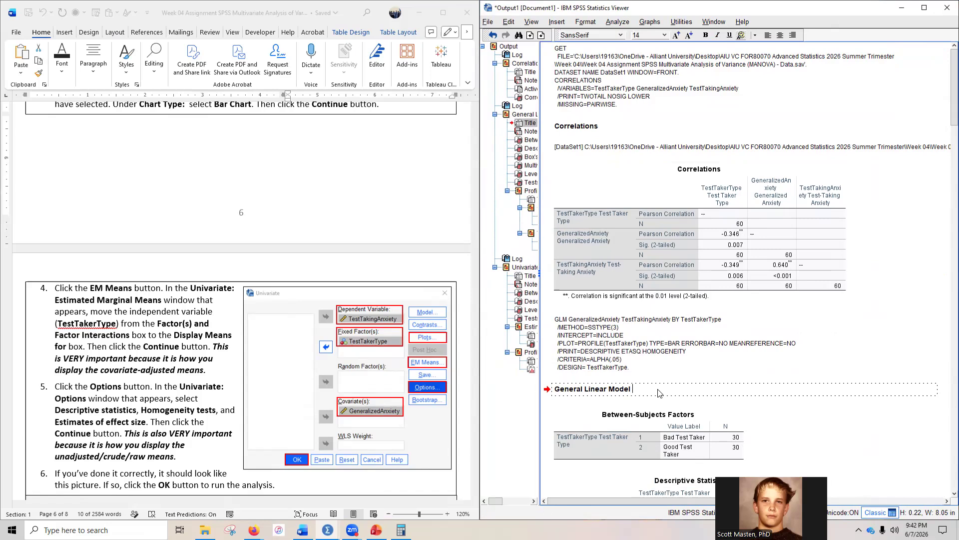
type("MANOVA")
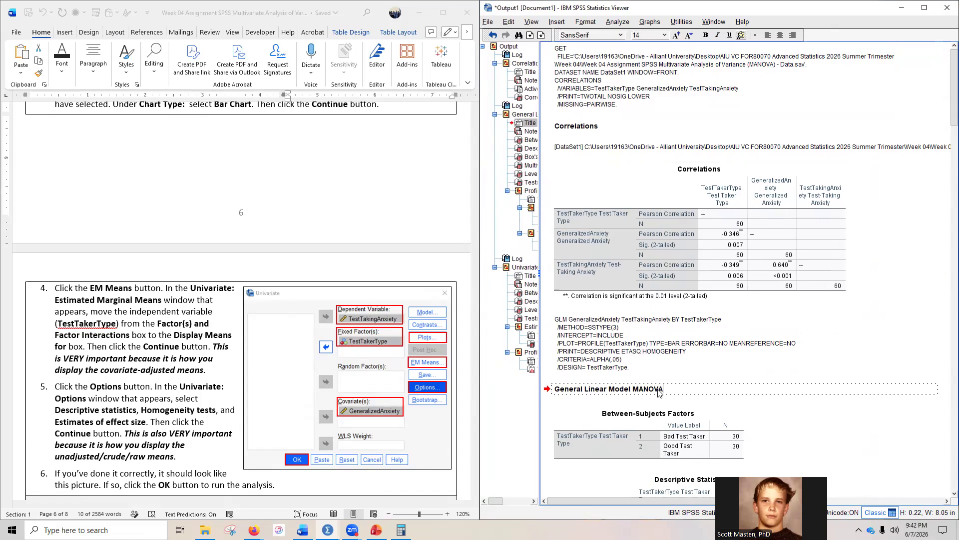
left_click(814, 427)
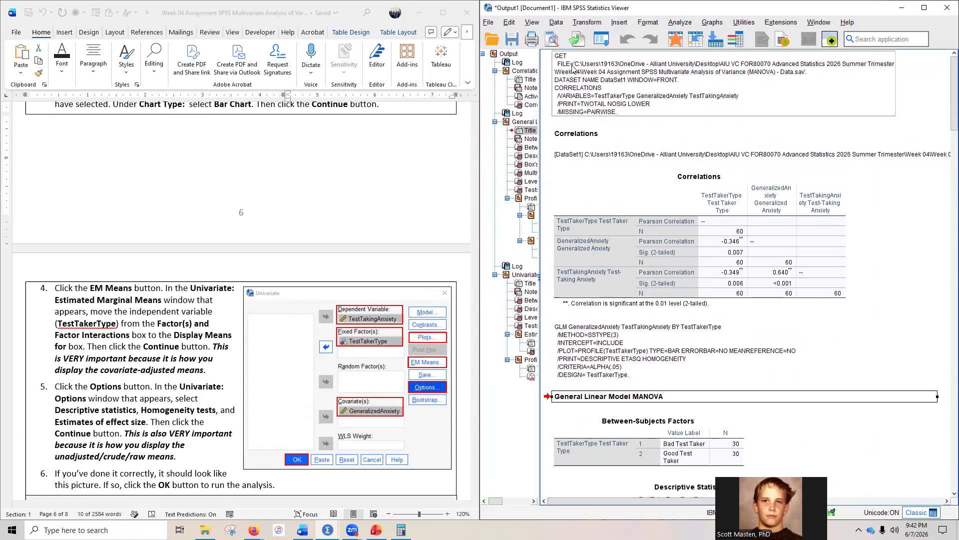
- Examine the ANCOVA's group sizes, descriptive statistics and estimated marginal means against question 19's table of unadjusted and adjusted means
scroll(819, 384, "down", 20)
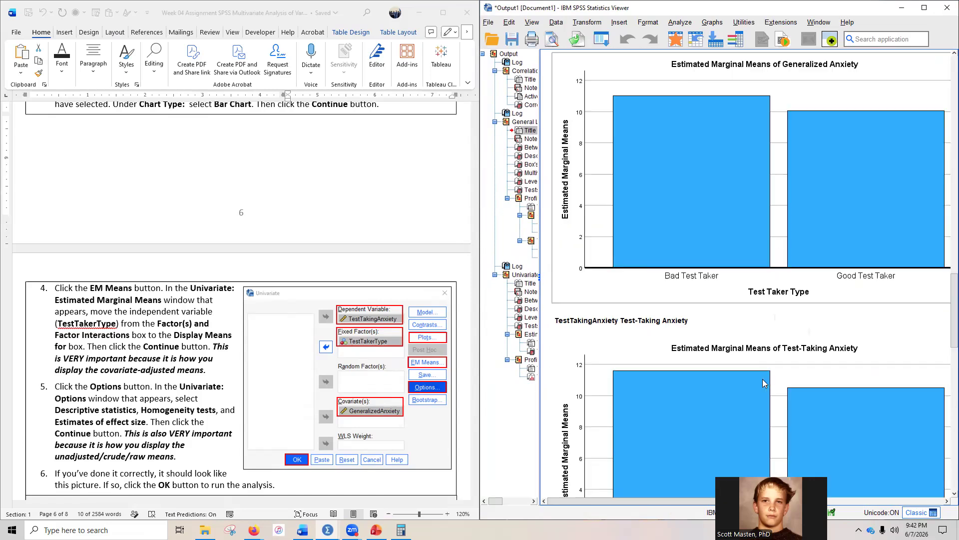
scroll(757, 381, "down", 5)
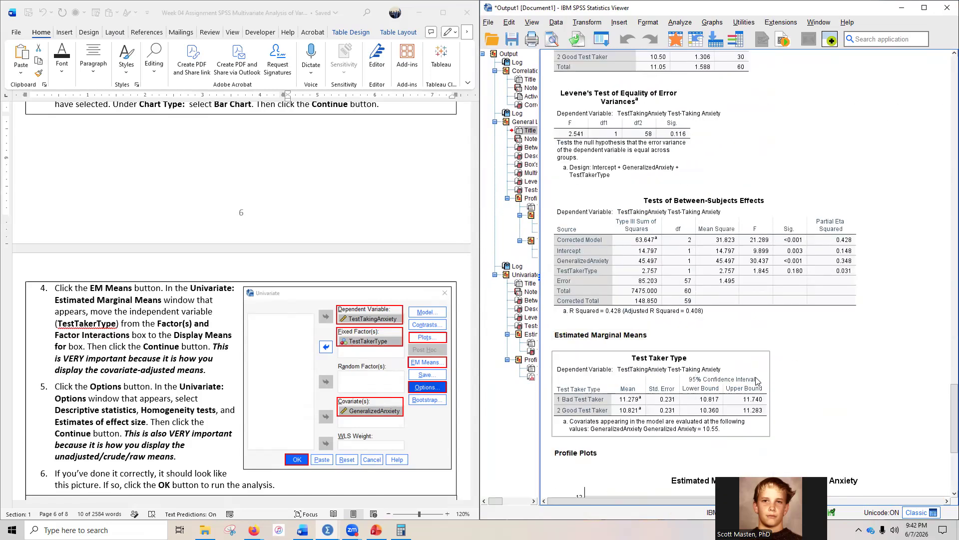
scroll(757, 382, "up", 4)
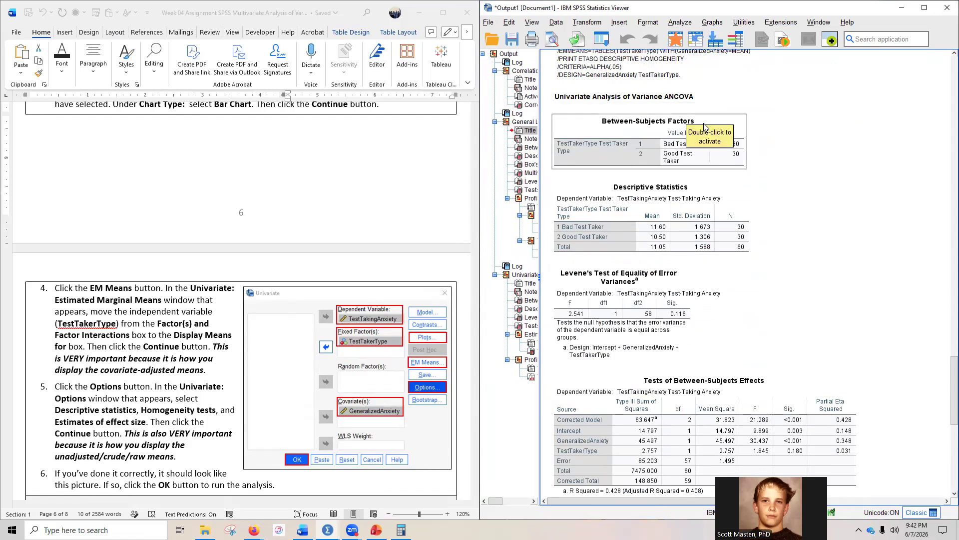
scroll(768, 156, "down", 1)
scroll(168, 336, "down", 6)
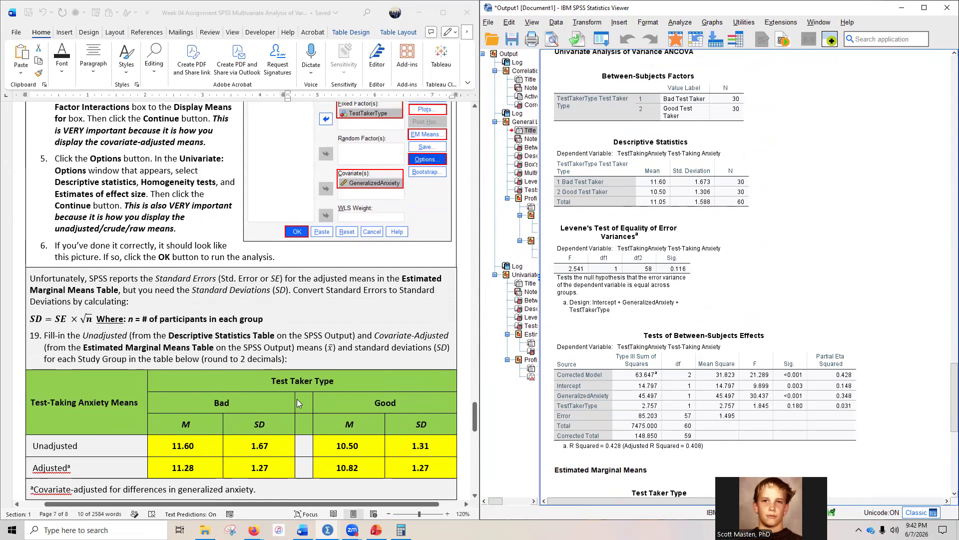
scroll(334, 338, "down", 1)
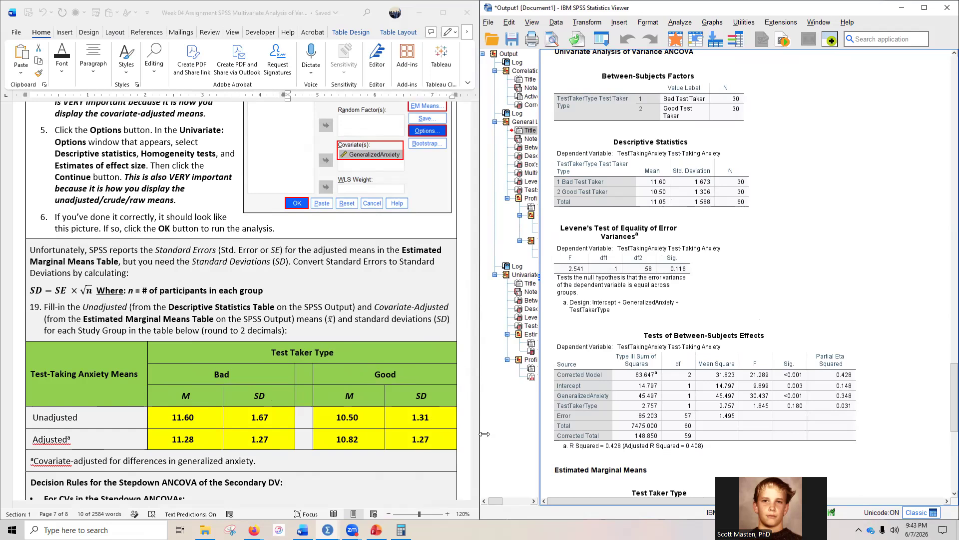
scroll(580, 470, "down", 3)
scroll(580, 470, "down", 2)
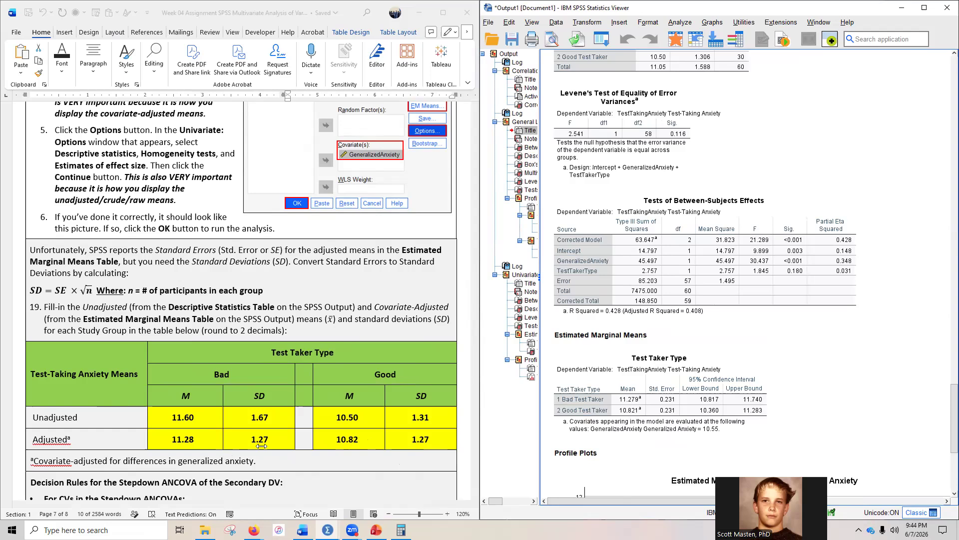
left_click(659, 429)
scroll(772, 269, "up", 4)
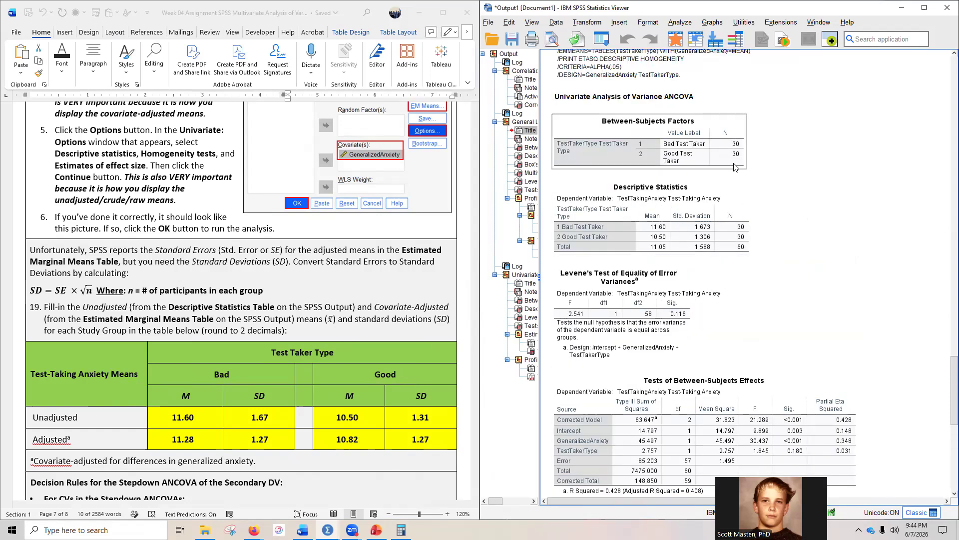
scroll(761, 299, "down", 4)
scroll(750, 310, "down", 3)
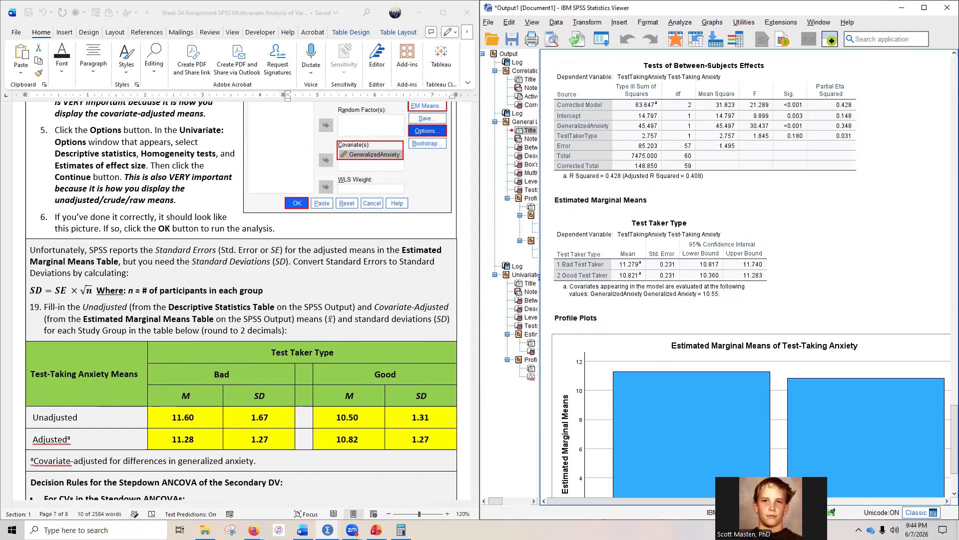
- Switch to Calculator, clear the previous result and take the square root of the group size, 30
left_click(400, 529)
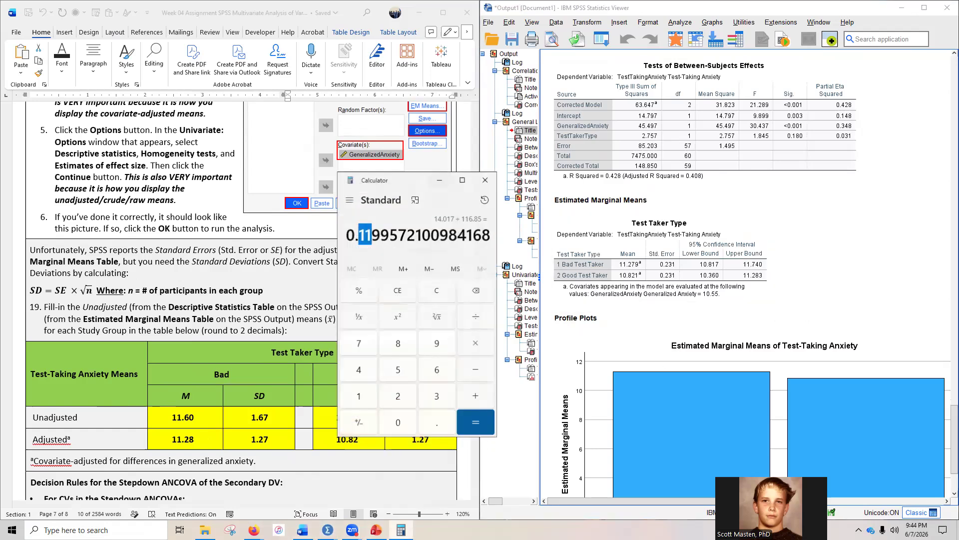
left_click(428, 290)
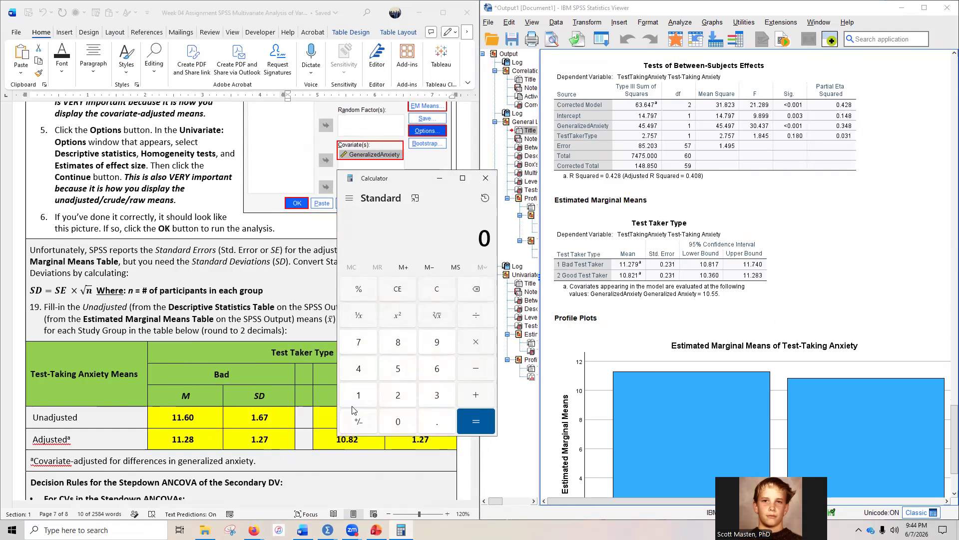
left_click(437, 396)
left_click(398, 422)
left_click(437, 316)
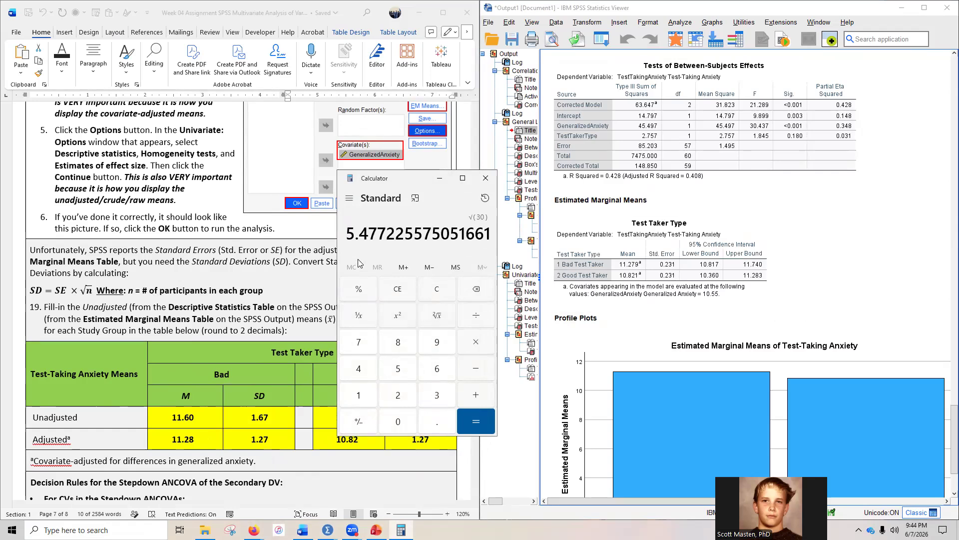
- Multiply the square root by the adjusted means' standard error of 0.231 to get the standard deviation, and minimize Calculator
left_click(475, 345)
left_click(671, 292)
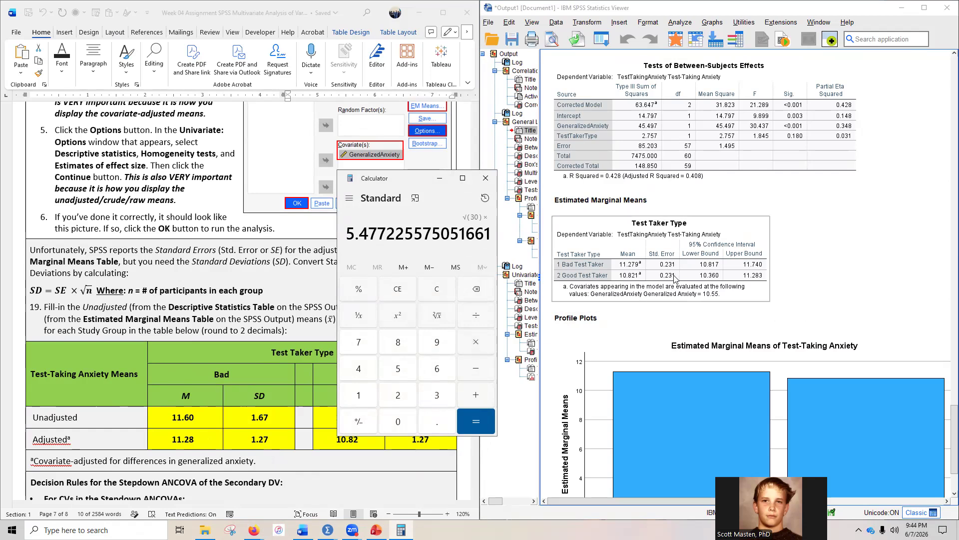
left_click(438, 425)
left_click(405, 398)
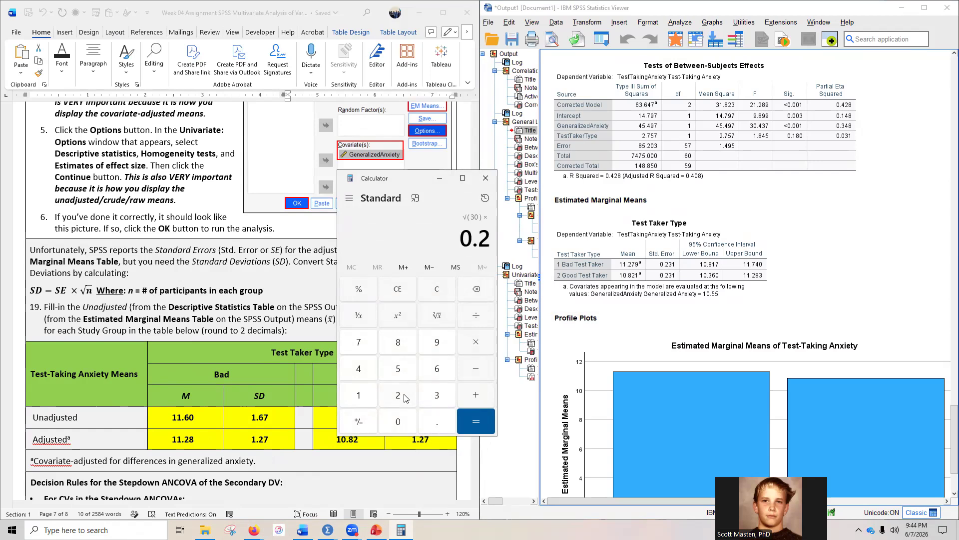
left_click(437, 395)
left_click(359, 395)
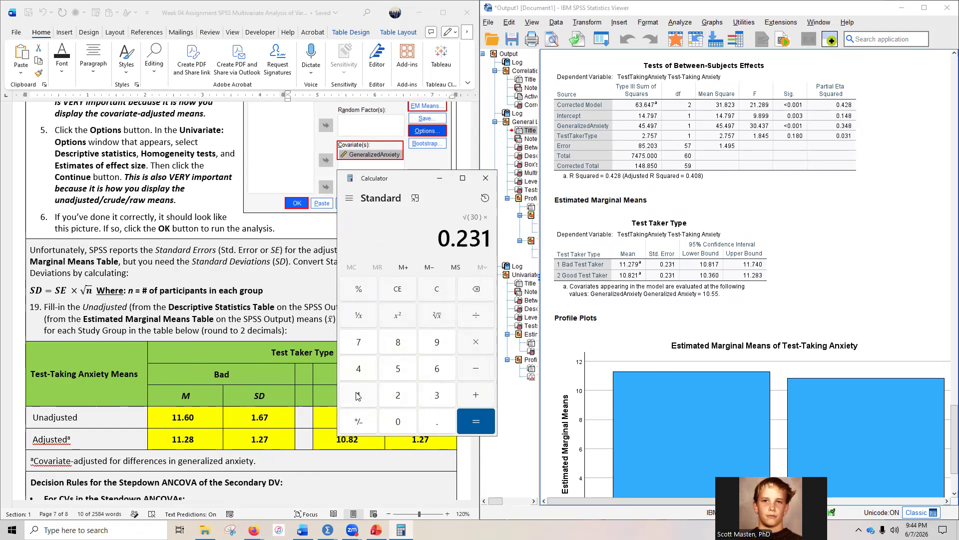
left_click(476, 421)
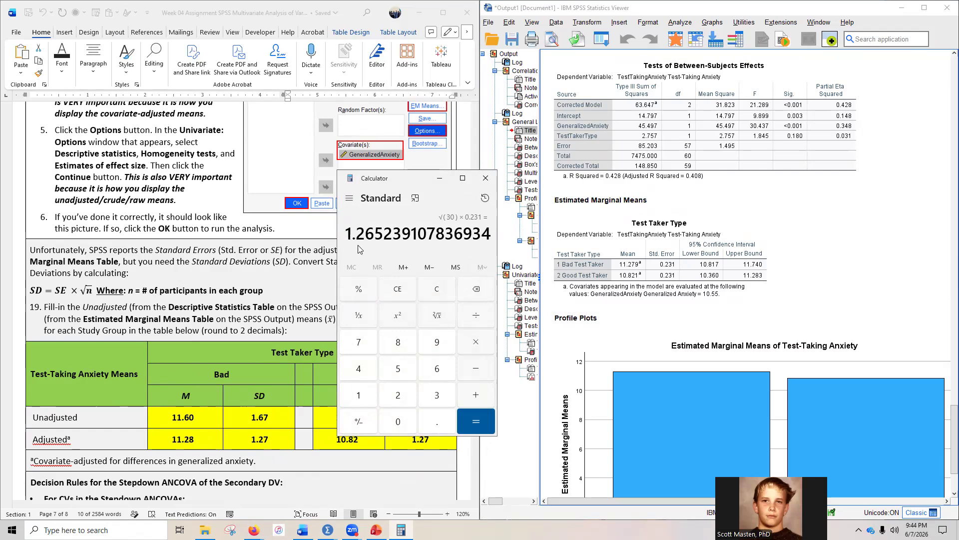
left_click(678, 288)
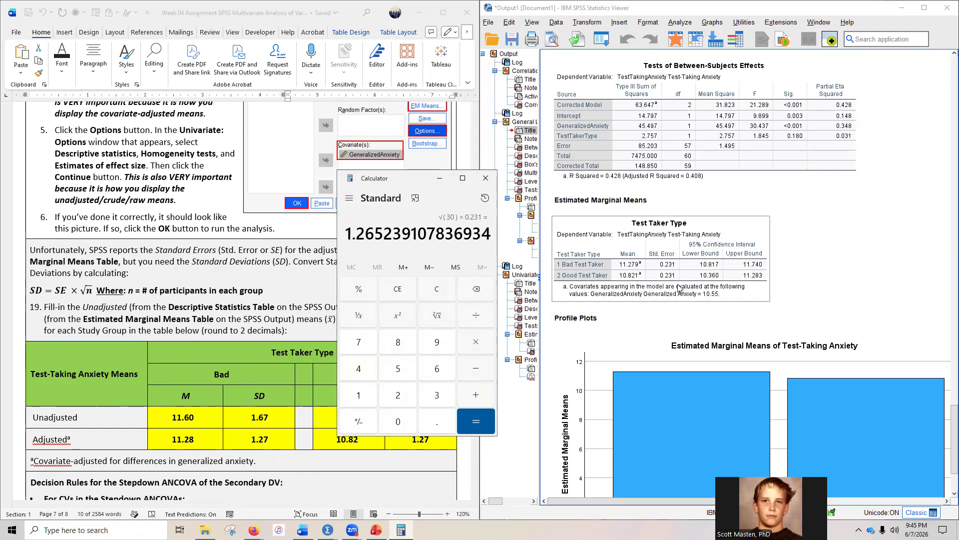
left_click(440, 178)
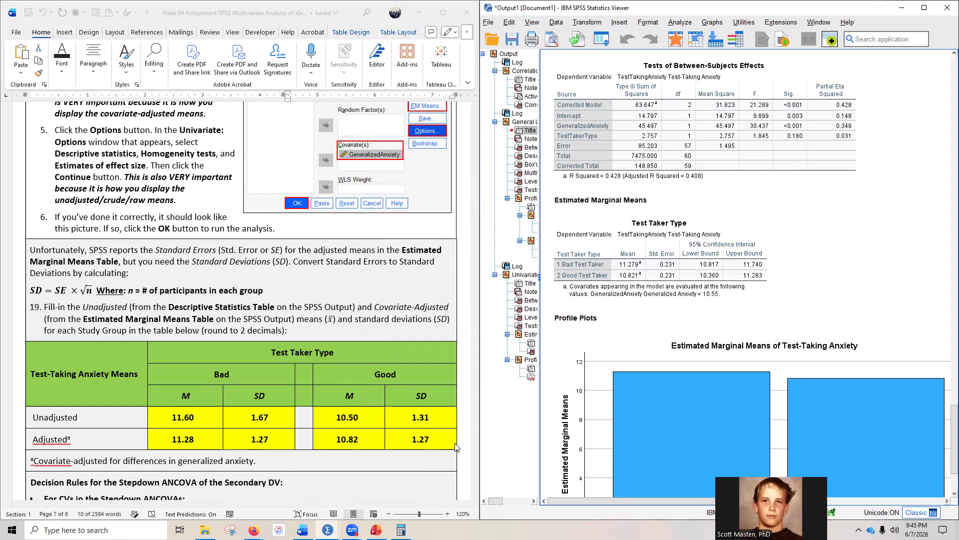
- Examine the stepdown ANCOVA decision rules and compare question 20's summary table with the Tests of Between-Subjects Effects output
scroll(276, 415, "down", 6)
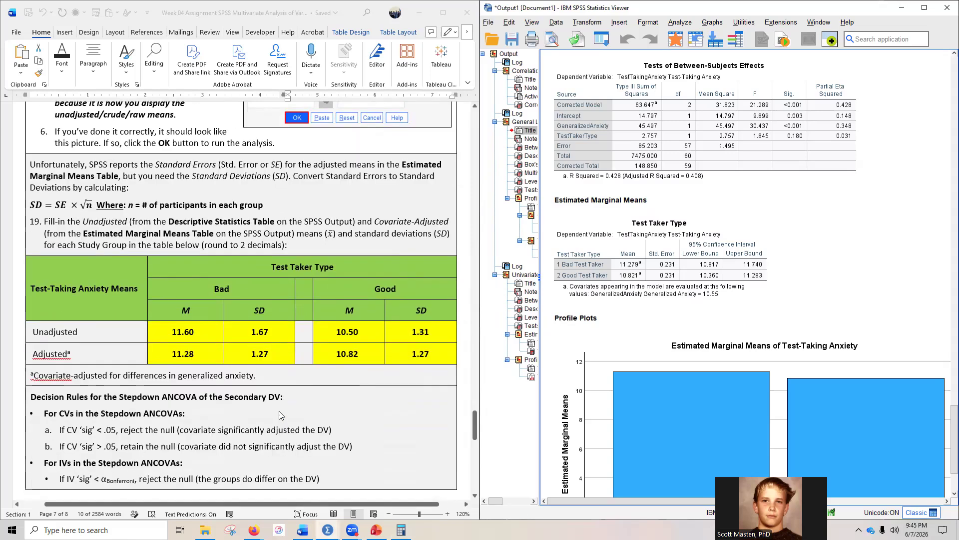
scroll(251, 389, "down", 1)
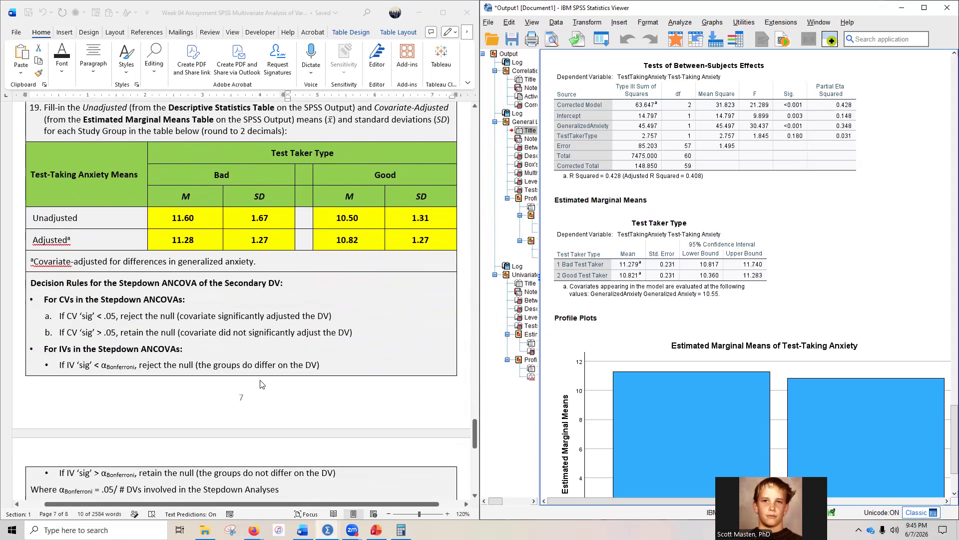
scroll(259, 382, "down", 4)
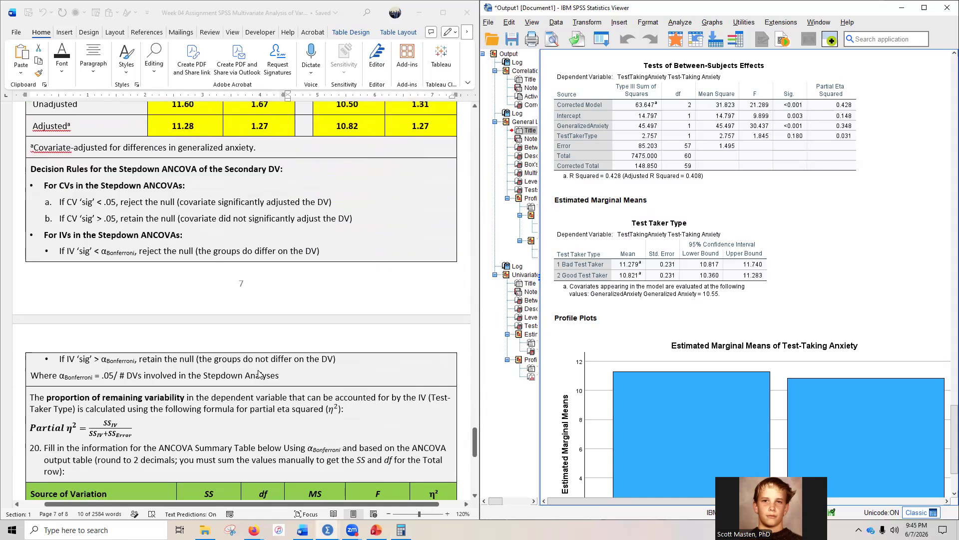
scroll(260, 375, "down", 5)
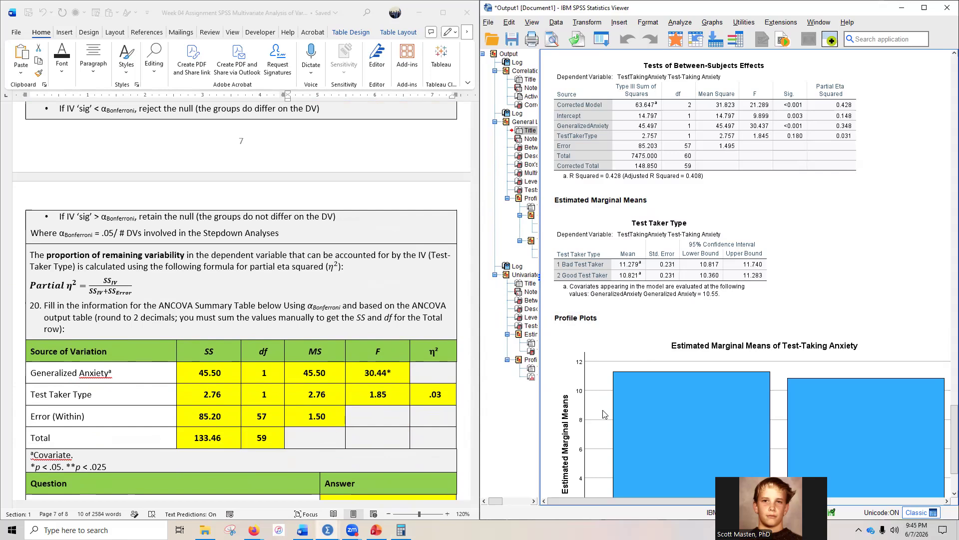
scroll(824, 272, "up", 3)
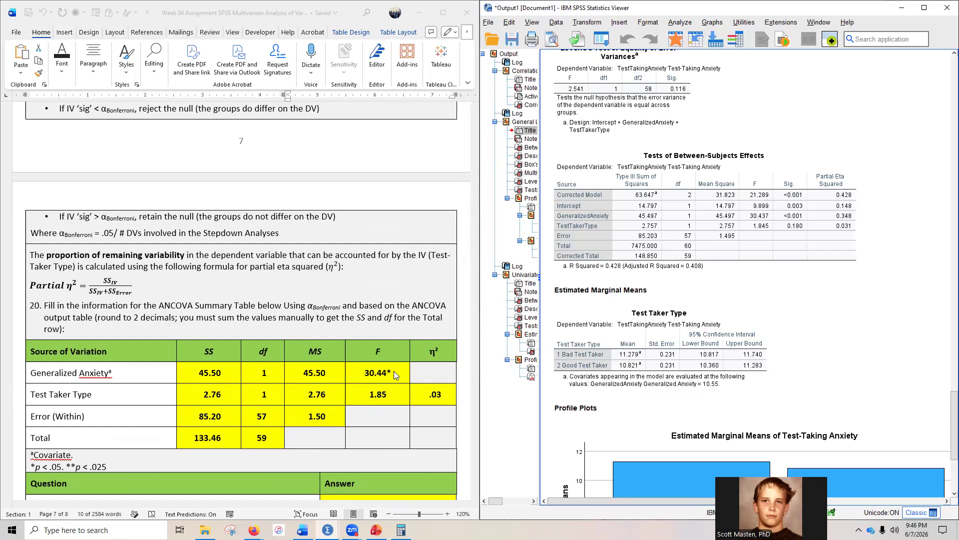
left_click(665, 258)
- In Calculator, add the sums of squares 45.5, 2.76 and 85.20 for the ANCOVA table's Total row, clear the result and minimize Calculator
left_click(401, 530)
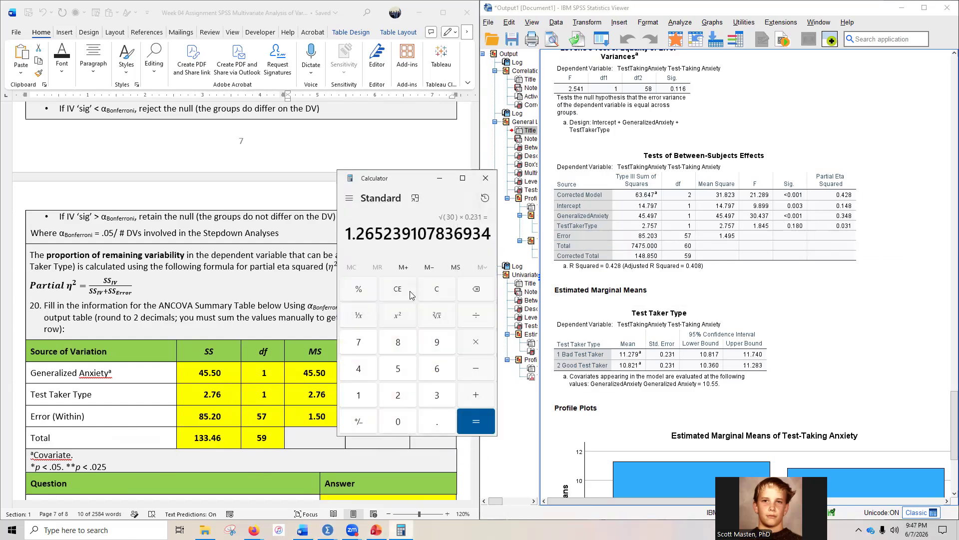
left_click(436, 289)
type("45.")
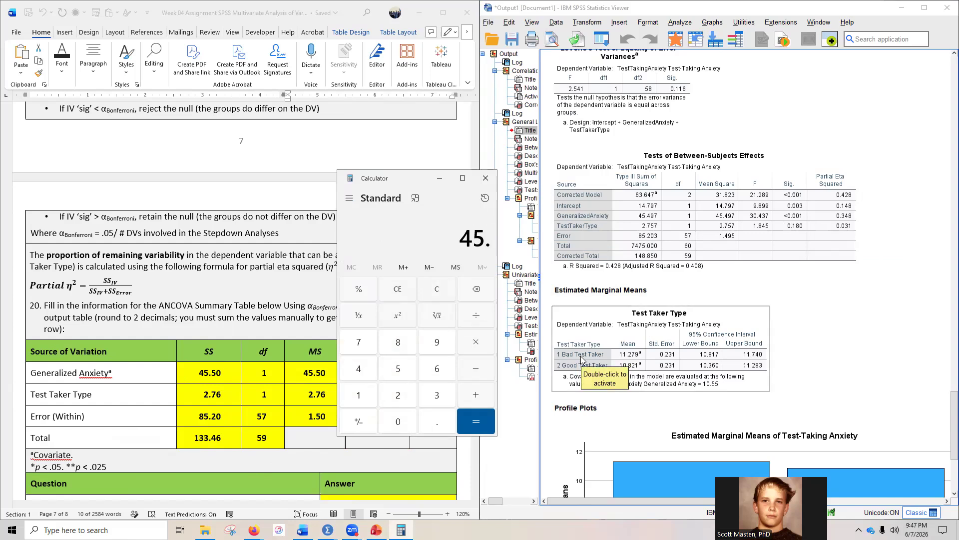
type("50")
key("BackSpace")
type("+2.7")
type("6")
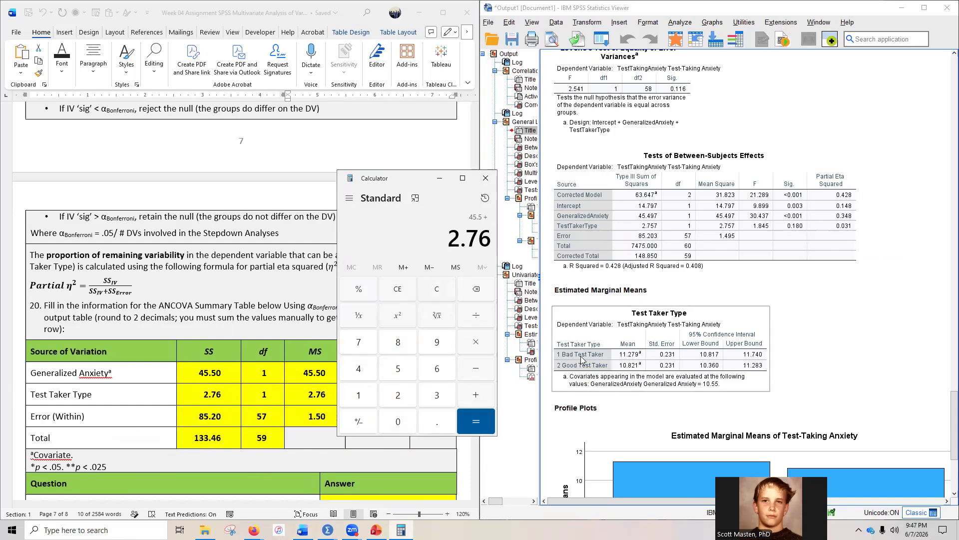
type("+85.20")
key("Return")
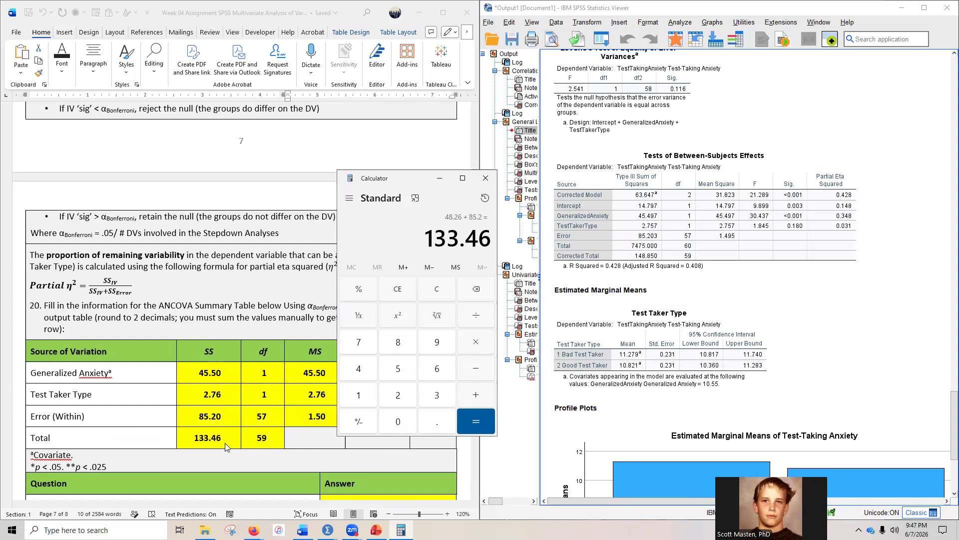
left_click(437, 290)
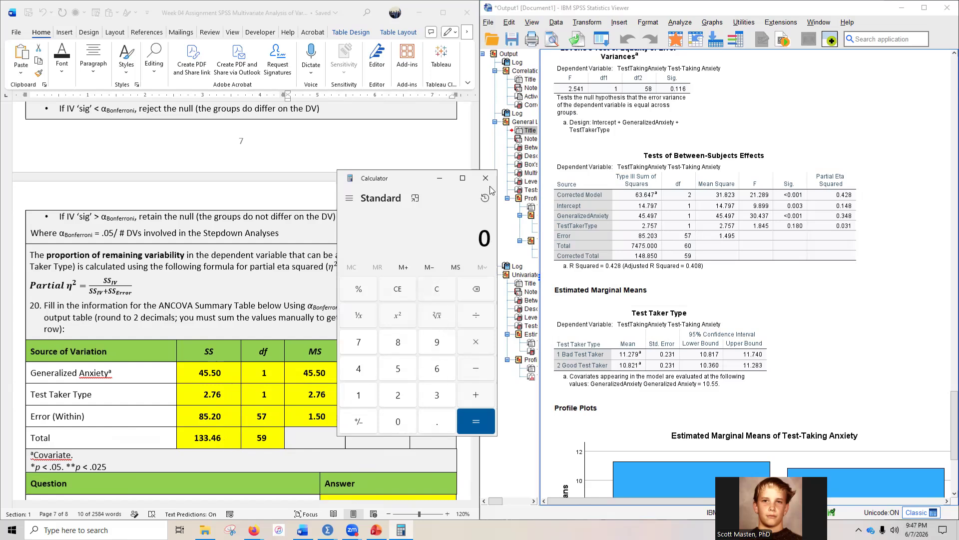
left_click(440, 177)
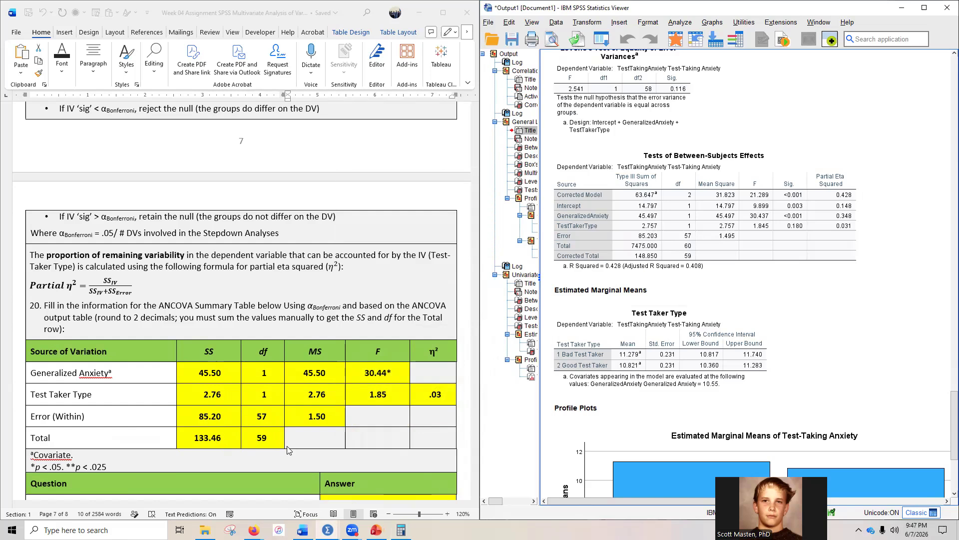
- In Calculator, add the TestTakerType and Error sums of squares, 2.757 + 85.203, as the denominator of partial eta squared
left_click(820, 264)
left_click(401, 530)
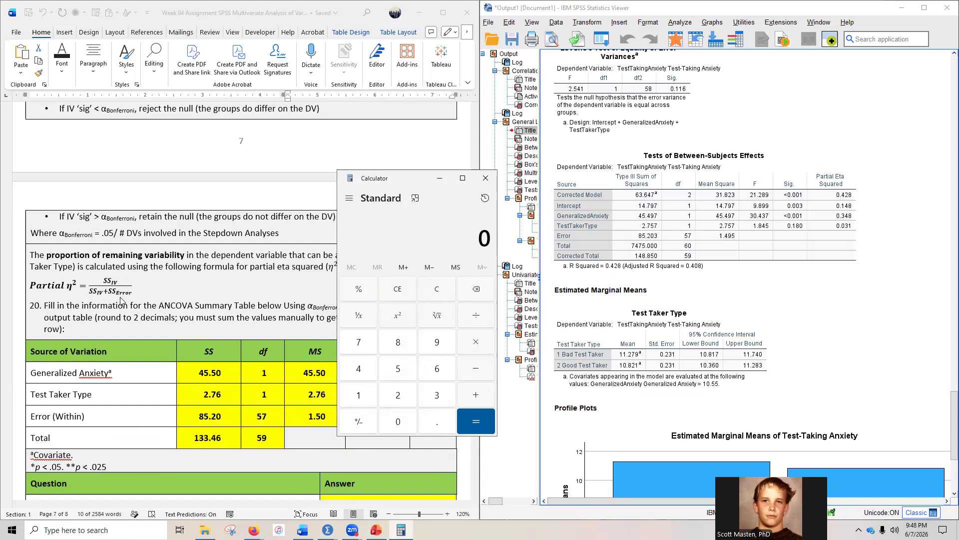
type("2.757")
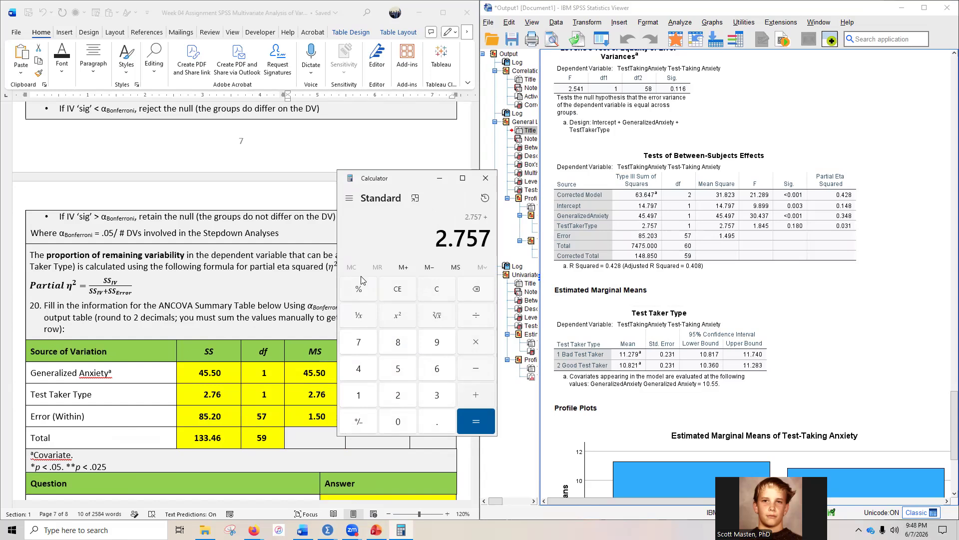
type(" + 85.203")
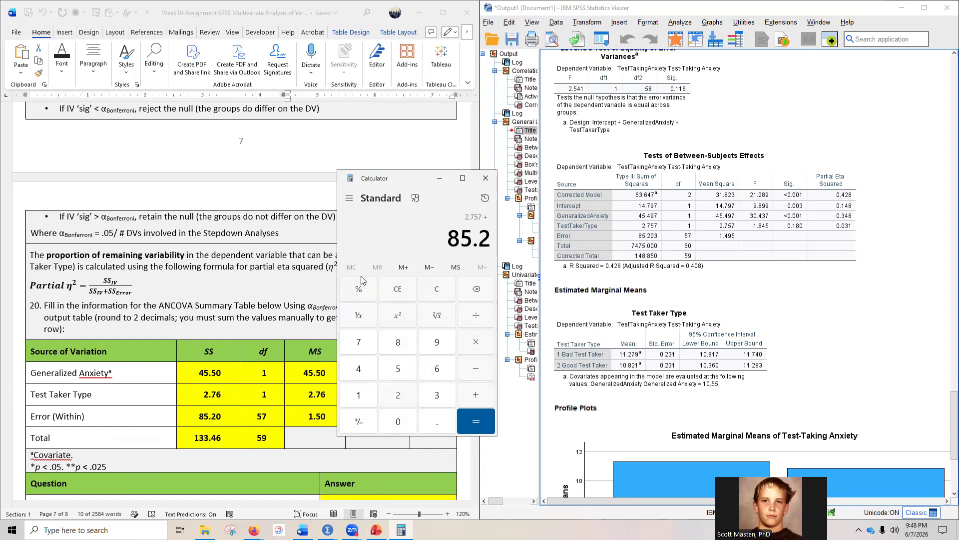
key("Return")
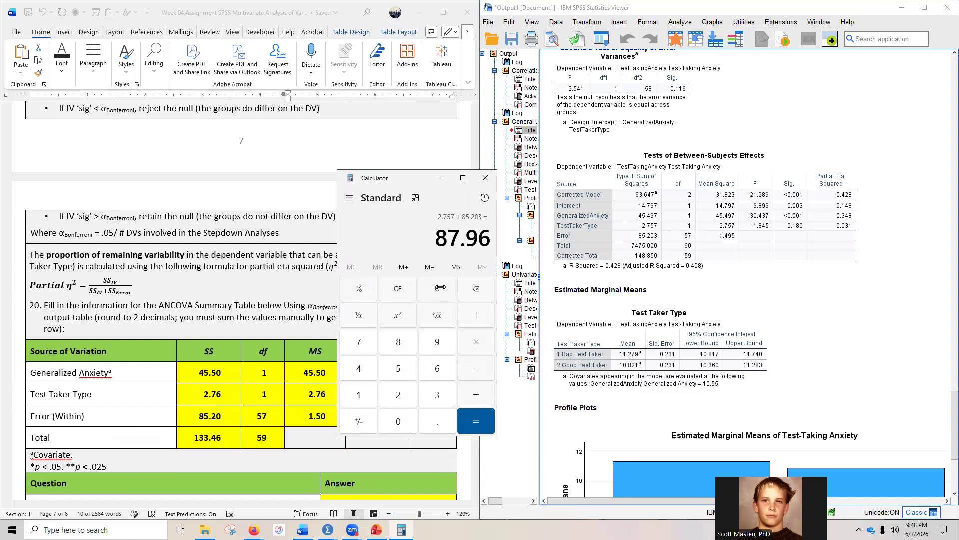
- In Calculator, divide the TestTakerType sum of squares 2.757 by 87.96 to get partial eta squared, and minimize Calculator
left_click(438, 288)
type("2.757")
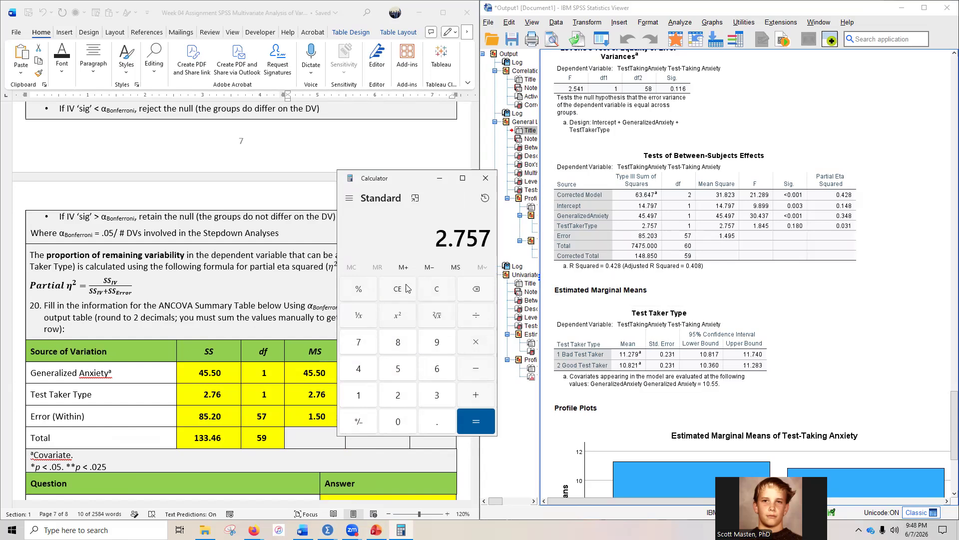
key("slash")
type("87.96")
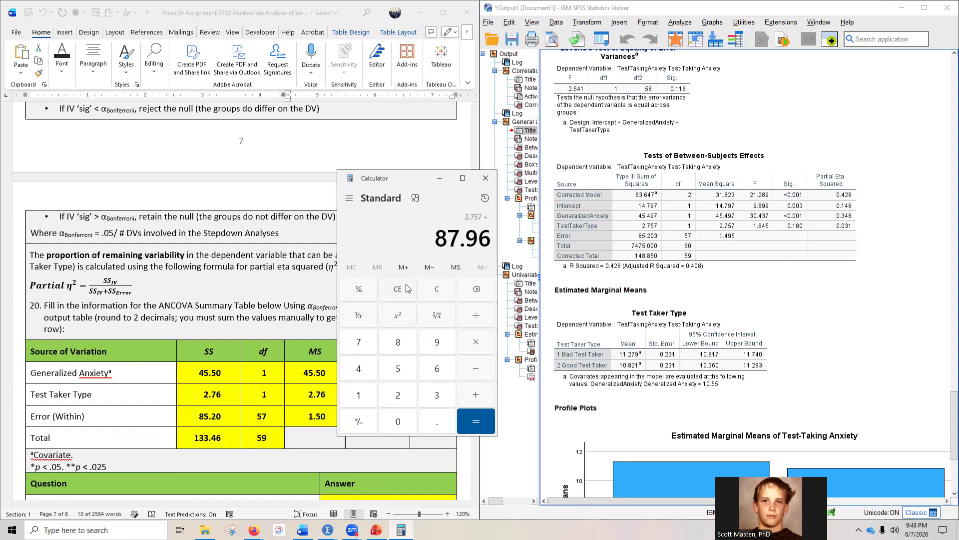
key("Return")
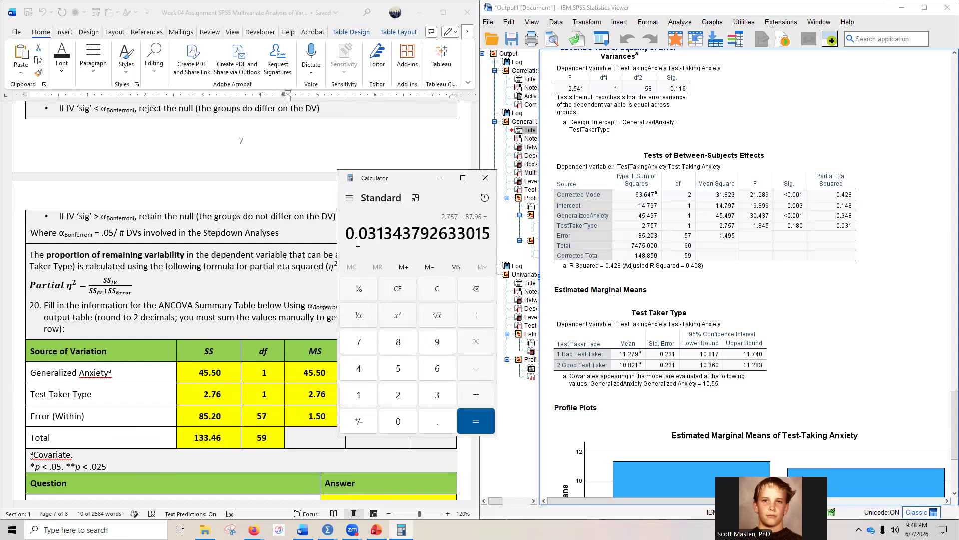
left_click_drag(359, 233, 376, 233)
left_click(440, 179)
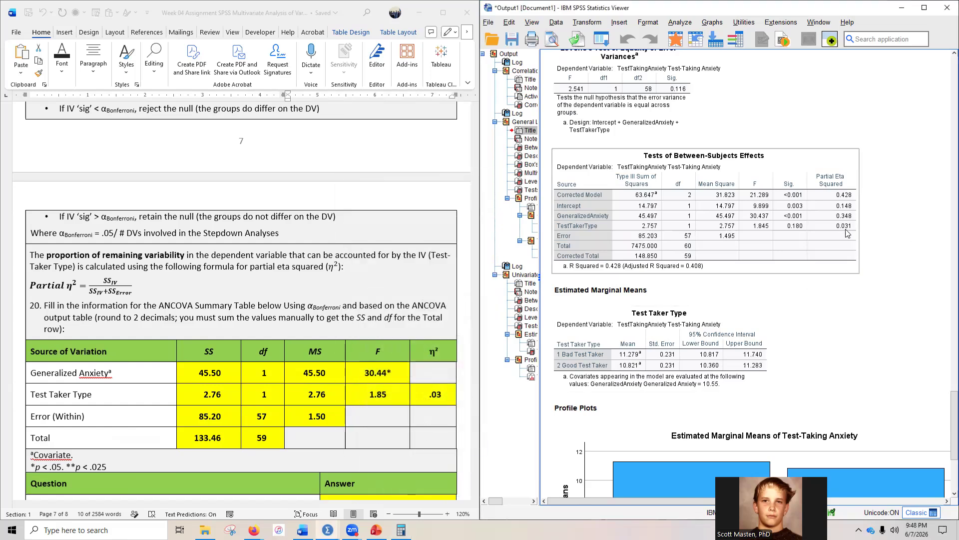
- Remove the extra space before "anxiety" in question 22 of the assignment
scroll(166, 276, "down", 3)
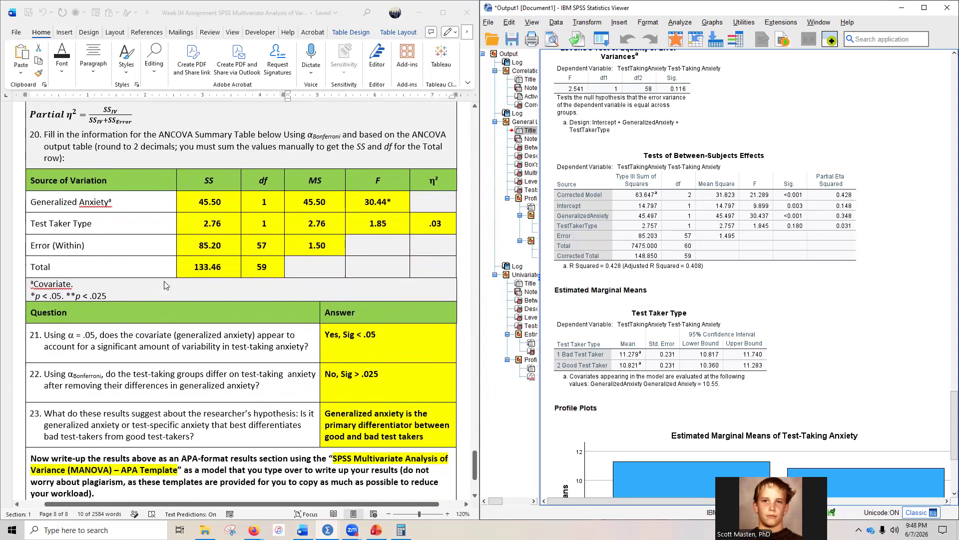
scroll(166, 285, "down", 1)
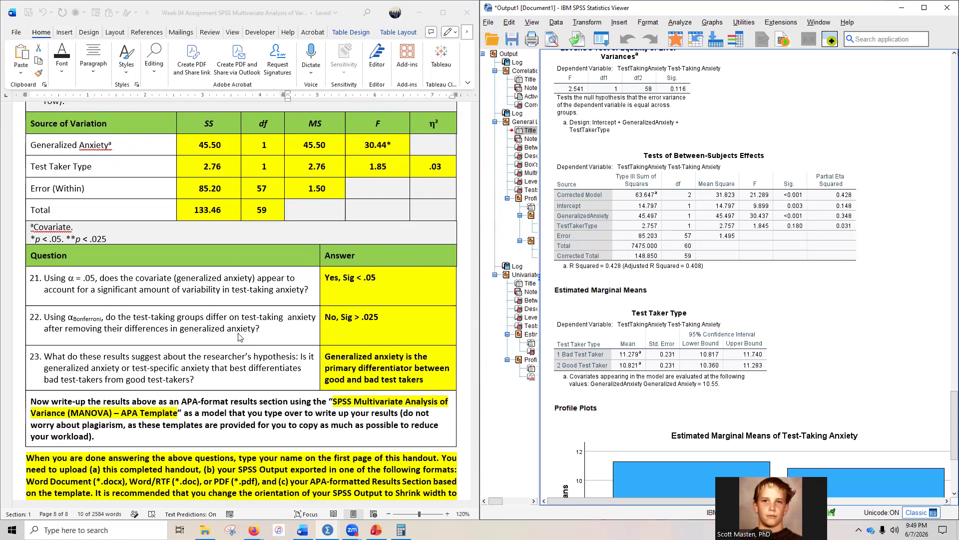
left_click(284, 321)
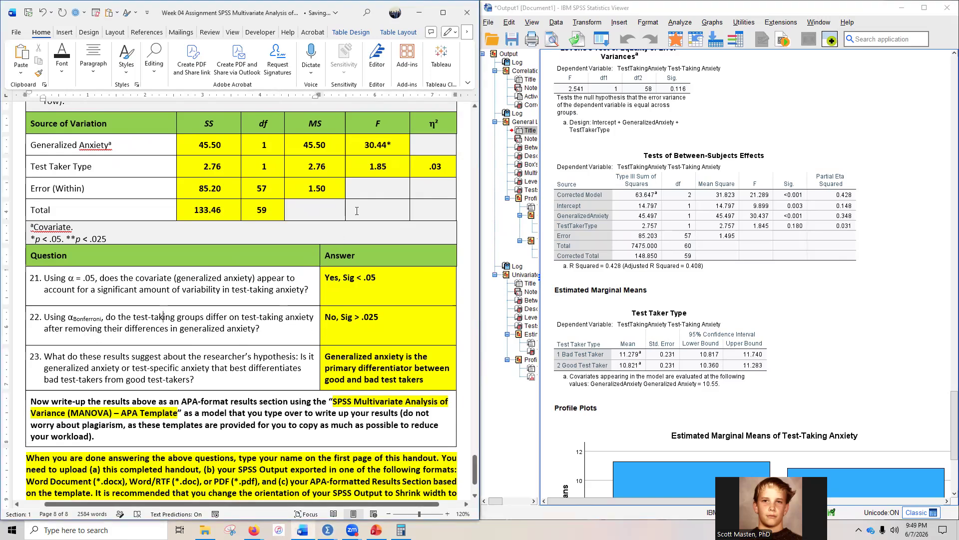
- Examine questions 22 and 23 against the TestTakerType output row, and read the APA write-up and submission instructions
left_click(591, 224)
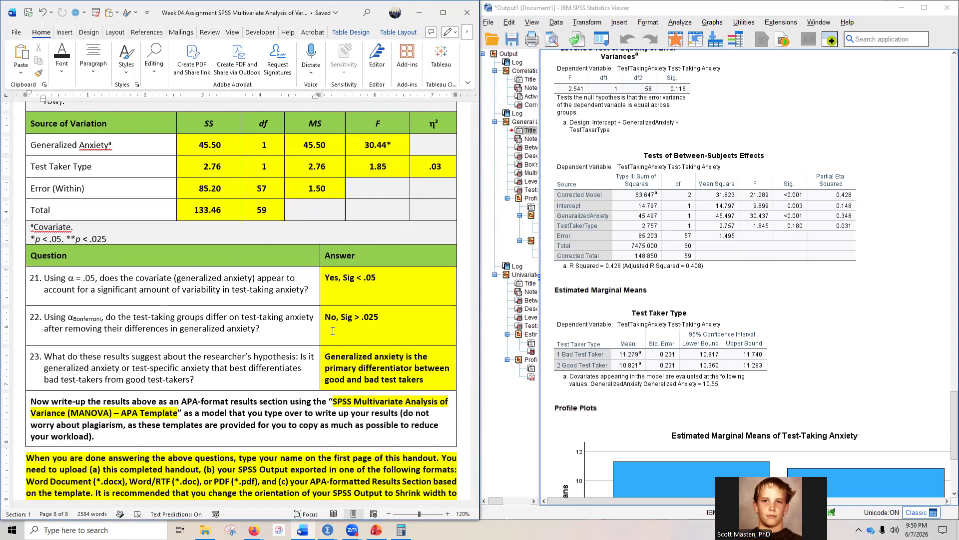
left_click_drag(338, 359, 405, 358)
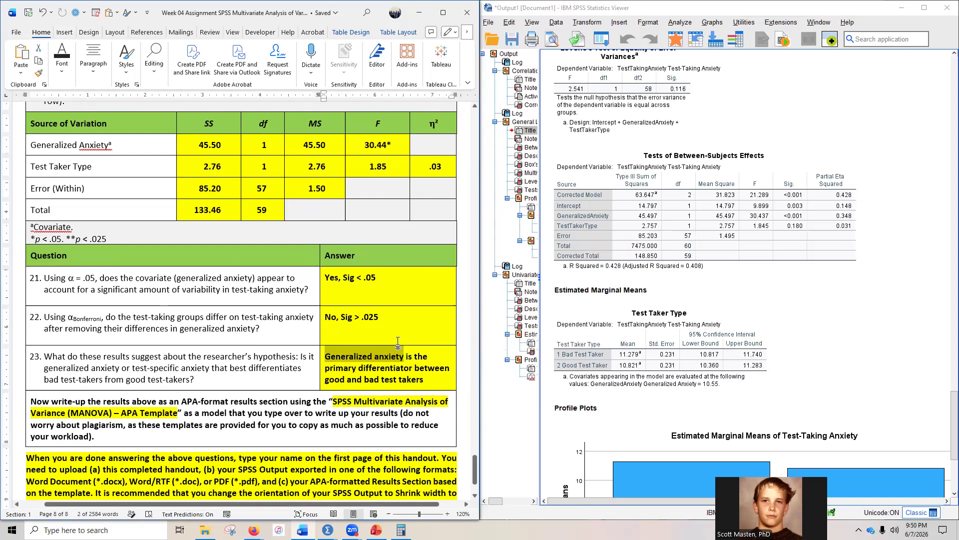
left_click_drag(131, 368, 210, 368)
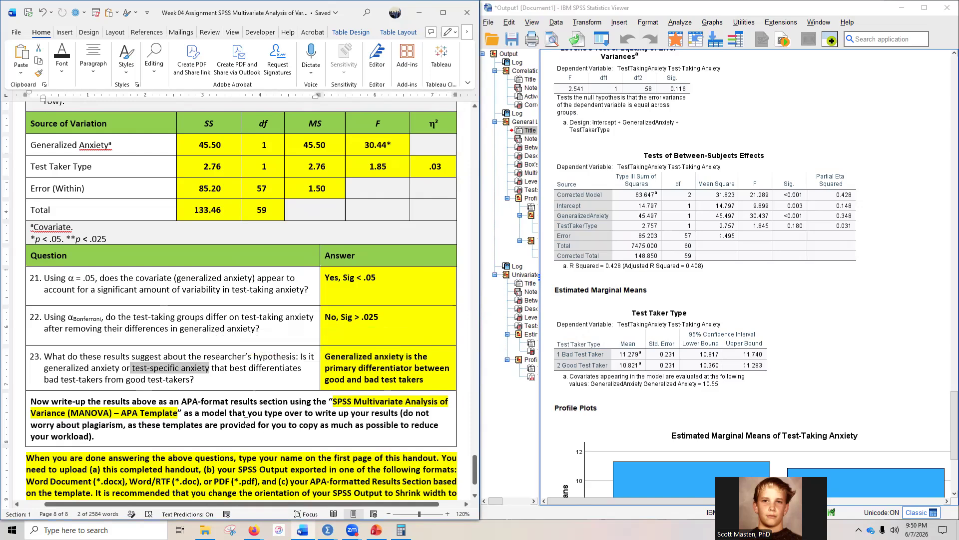
left_click(251, 382)
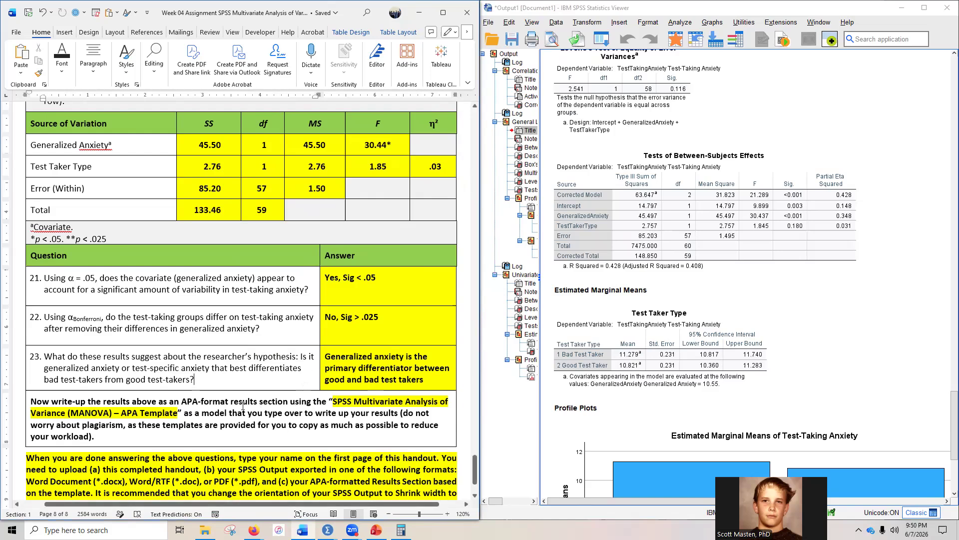
scroll(239, 419, "down", 3)
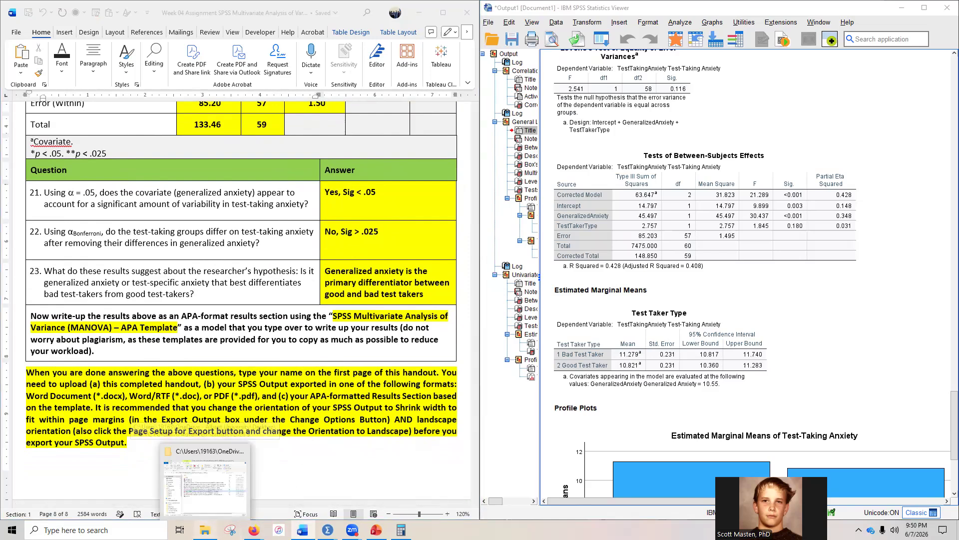
- In File Explorer, open the Week 02 ANCOVA APA Template Answer Key.docx from the course's Week 02 folder and dock it beside the SPSS output
left_click(228, 507)
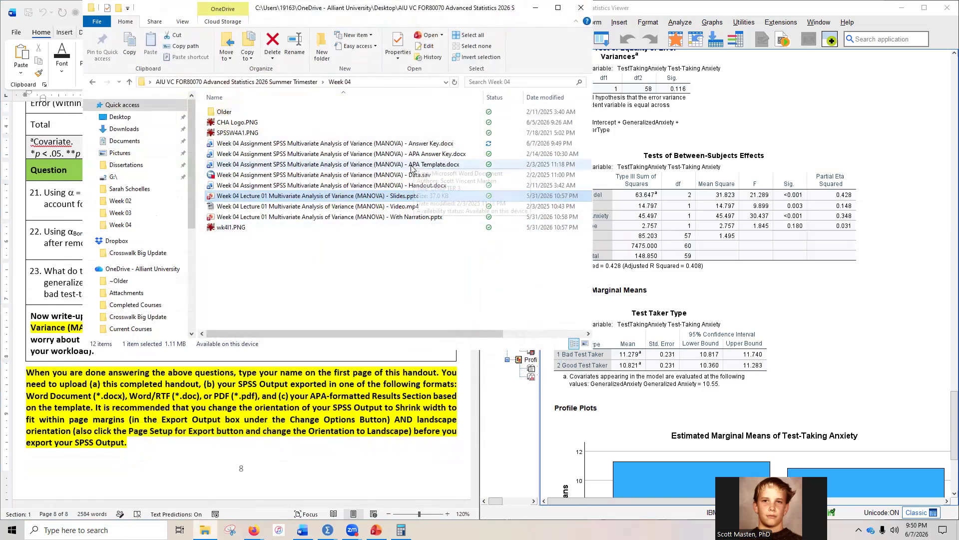
left_click(235, 81)
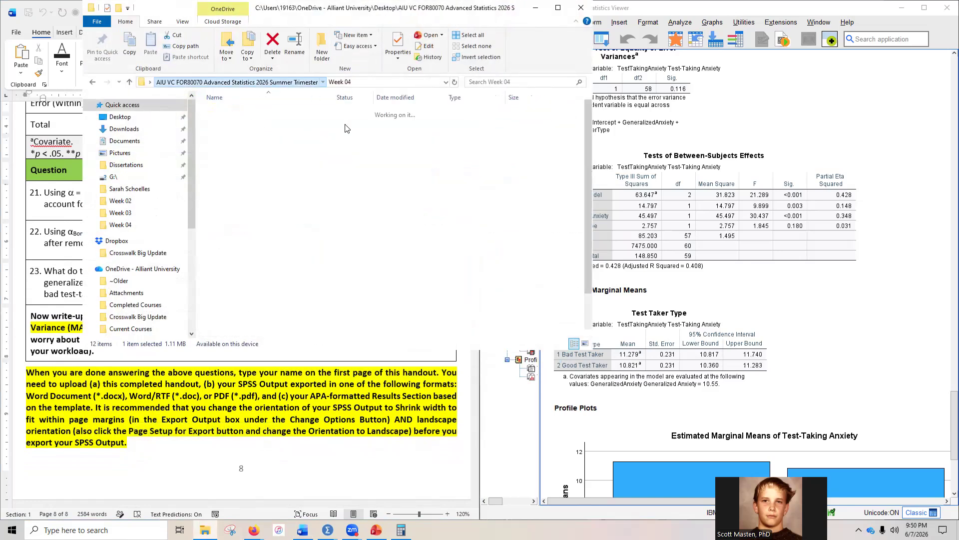
double_click(245, 156)
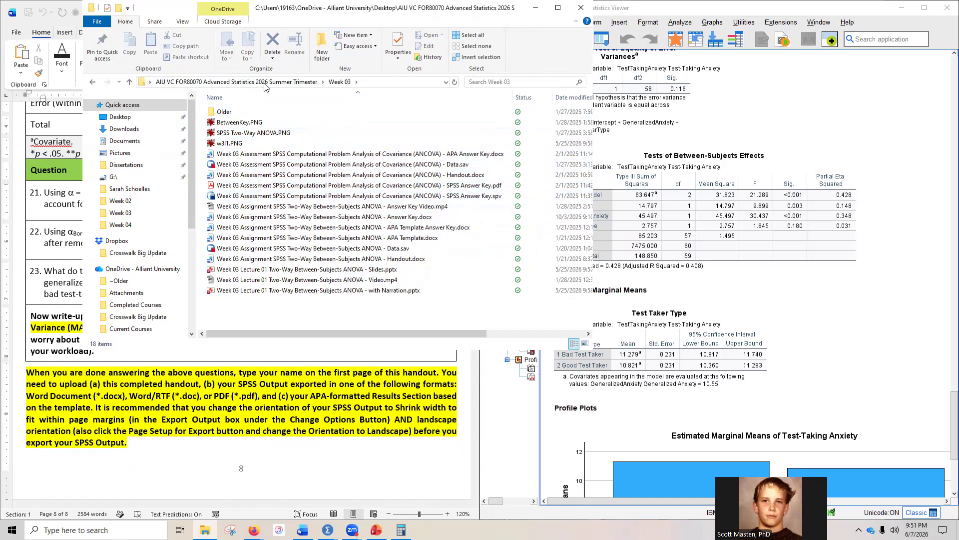
left_click(236, 81)
double_click(236, 145)
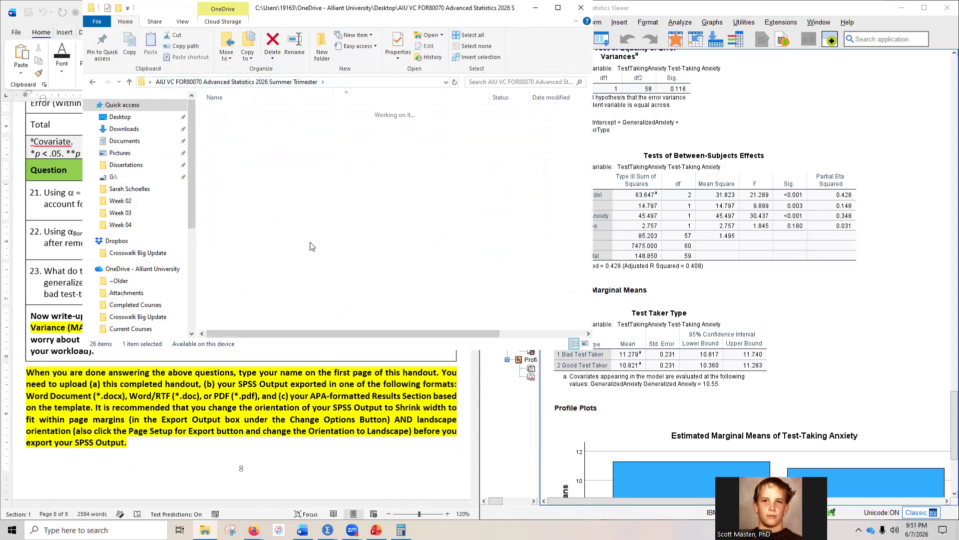
left_click(394, 176)
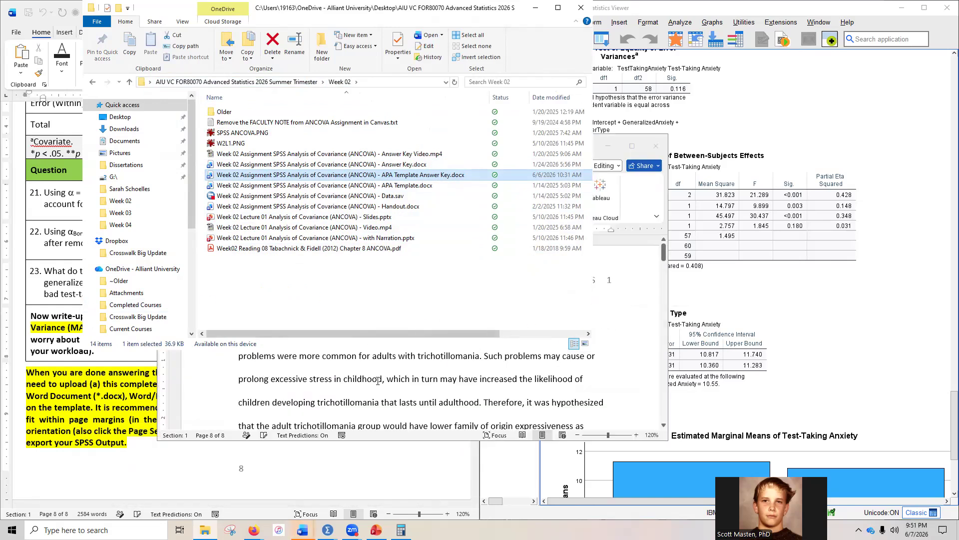
left_click(536, 8)
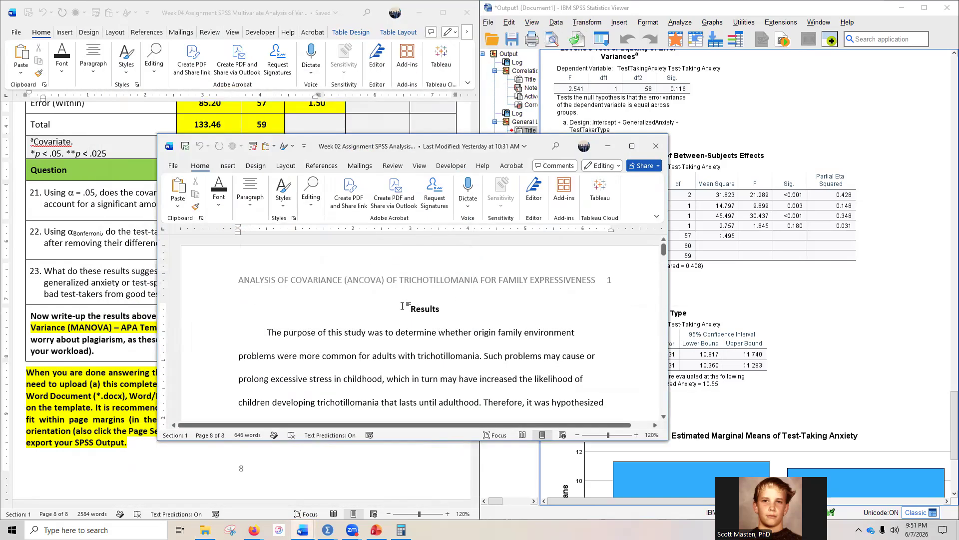
key("super+Left")
- Examine Figure 1 in the ANCOVA answer key alongside the SPSS estimated marginal means, profile plot and descriptive statistics
scroll(317, 409, "down", 15)
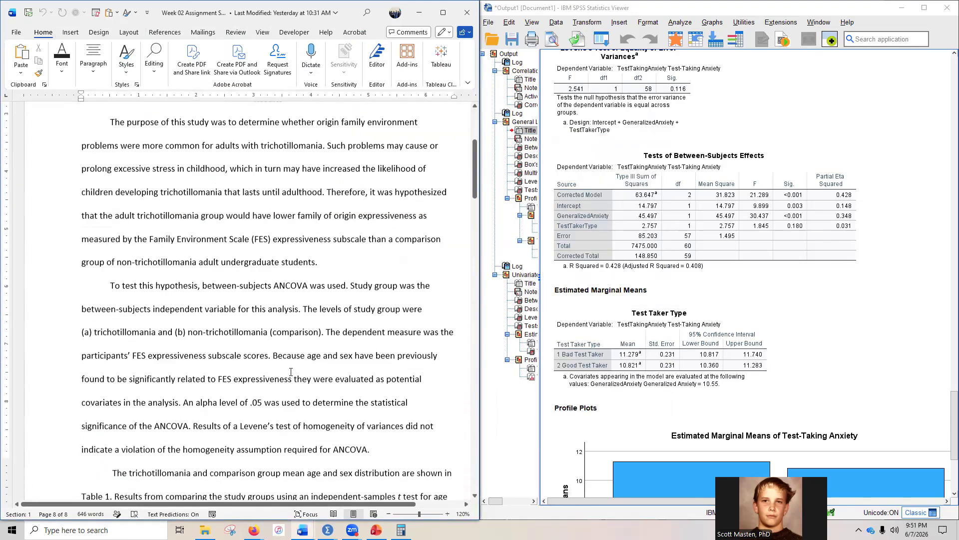
scroll(317, 409, "down", 10)
scroll(283, 375, "up", 6)
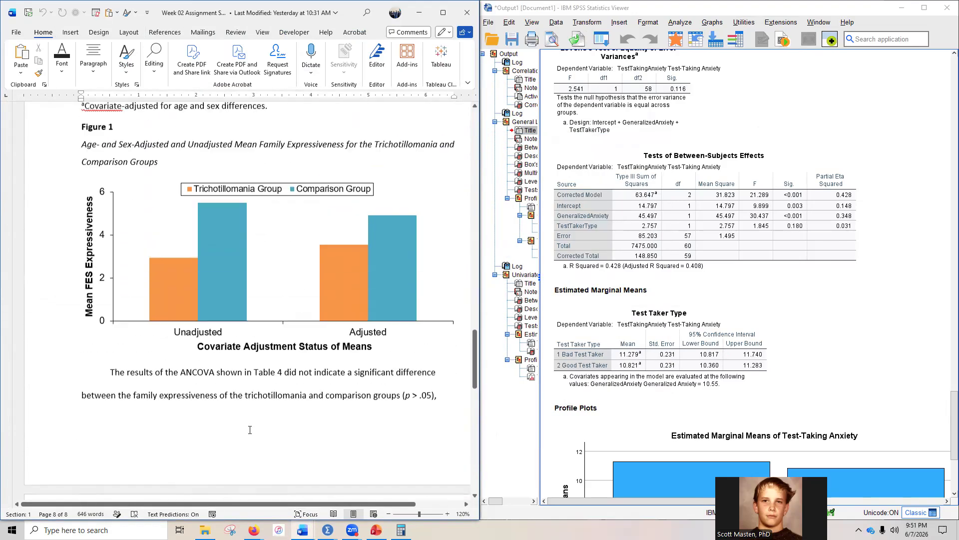
scroll(283, 375, "down", 2)
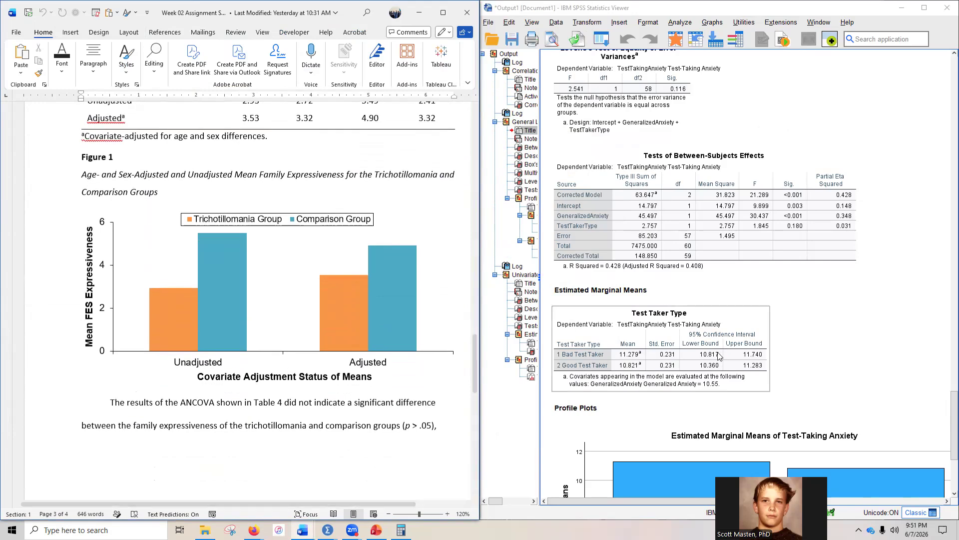
scroll(684, 311, "down", 4)
scroll(772, 350, "up", 2)
scroll(799, 370, "down", 2)
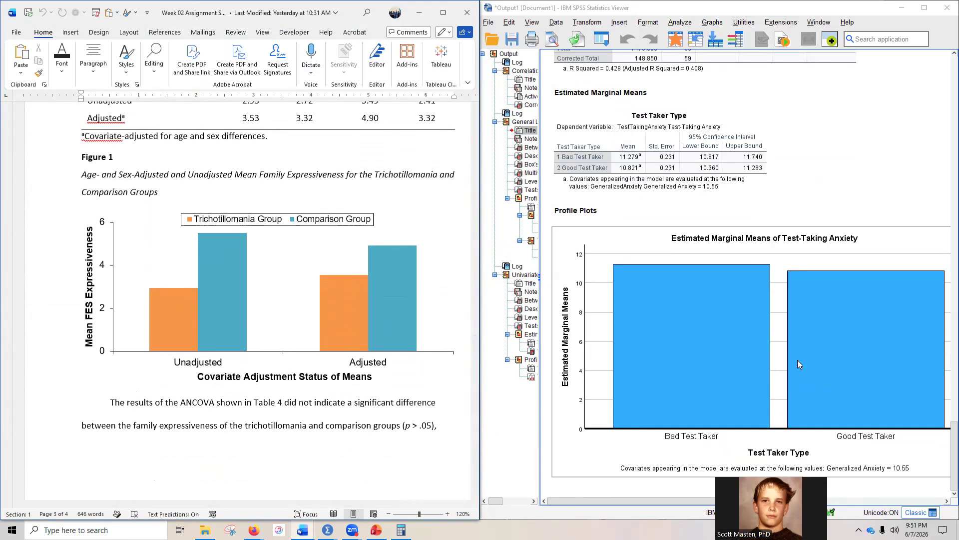
scroll(706, 337, "up", 2)
scroll(687, 327, "up", 4)
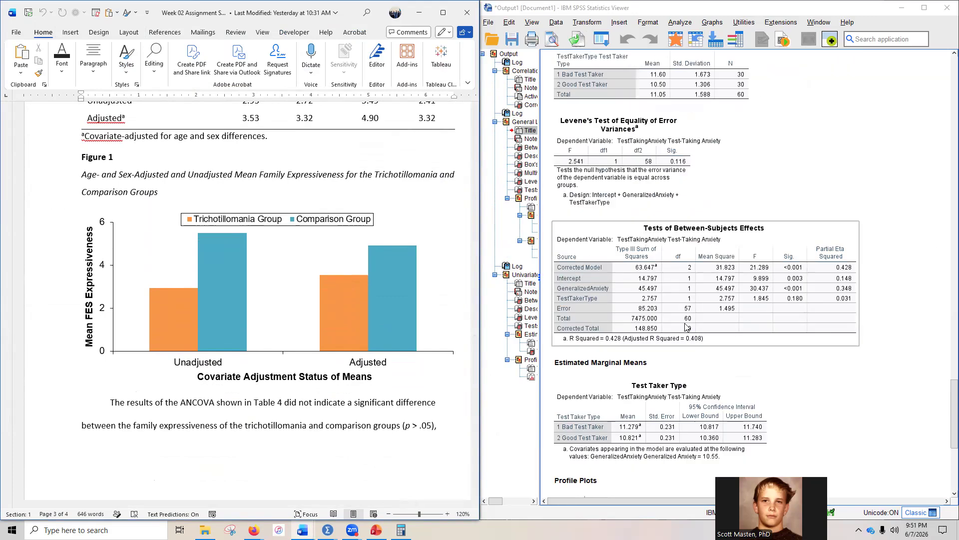
scroll(687, 328, "up", 4)
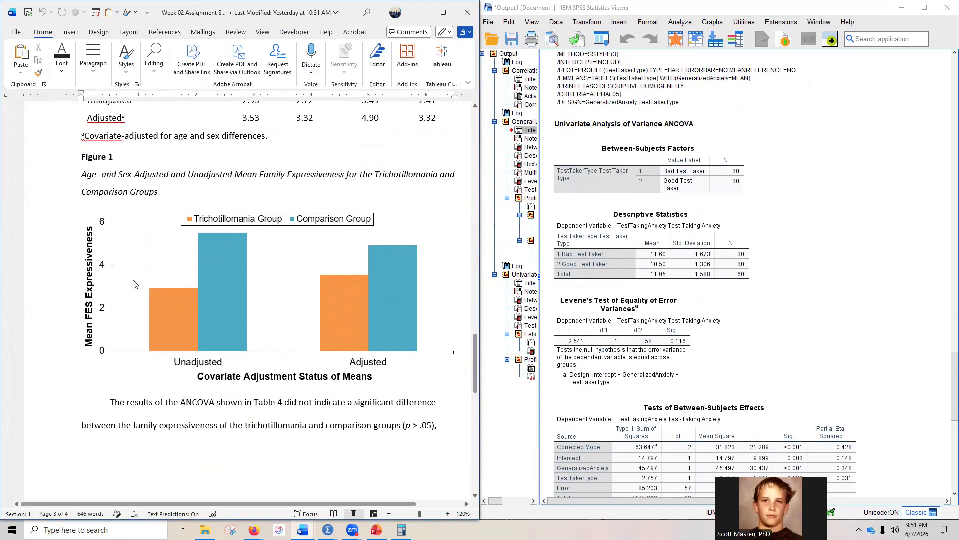
- Try to open the Figure 1 chart's data for editing within the document
left_click(280, 309)
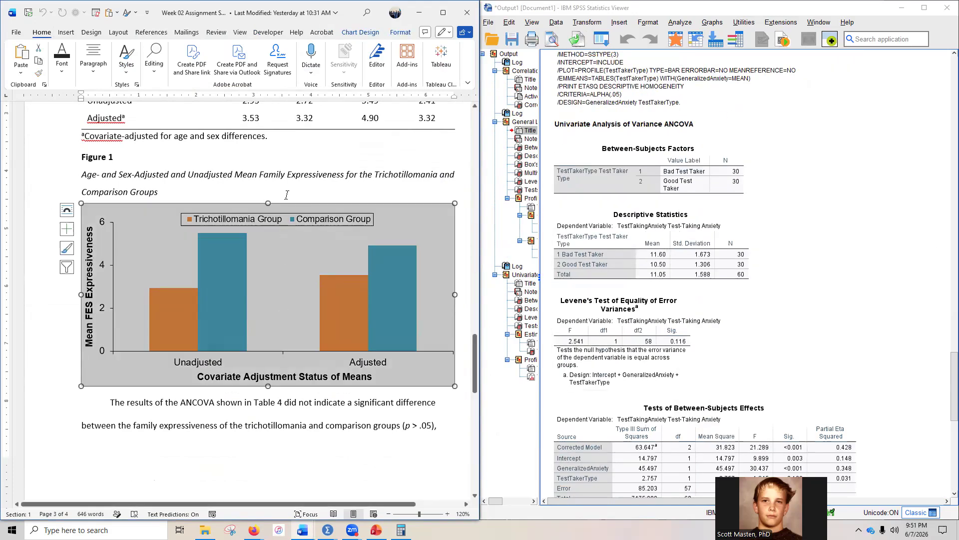
left_click(334, 204)
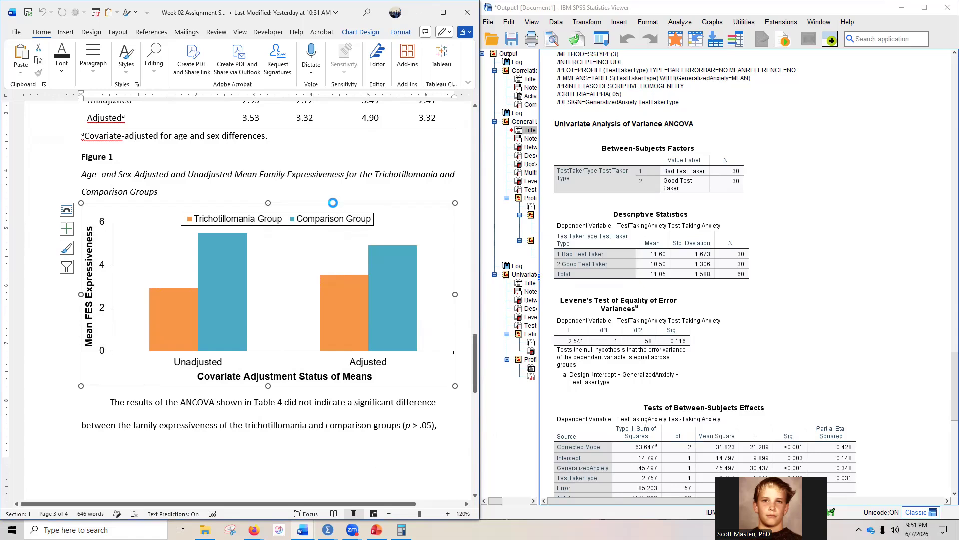
right_click(334, 204)
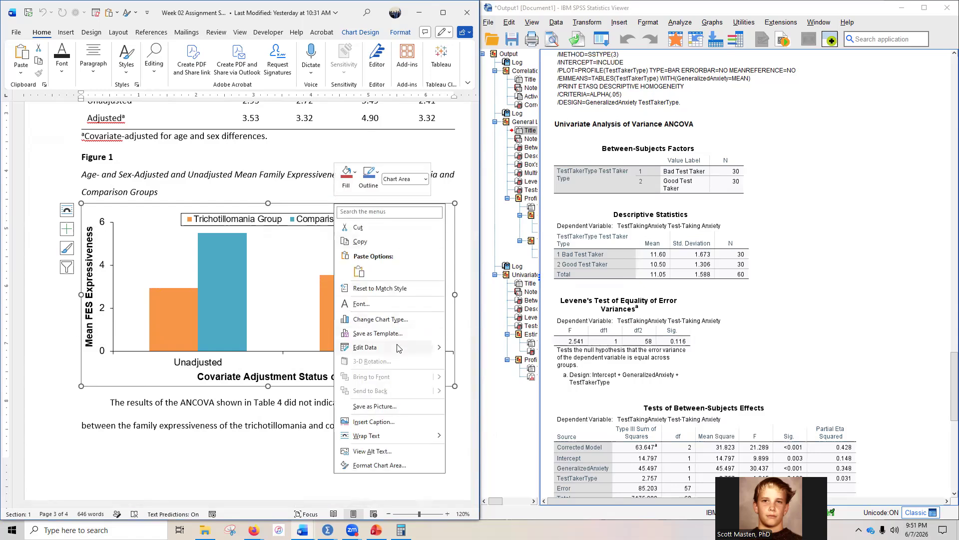
mouse_move(439, 348)
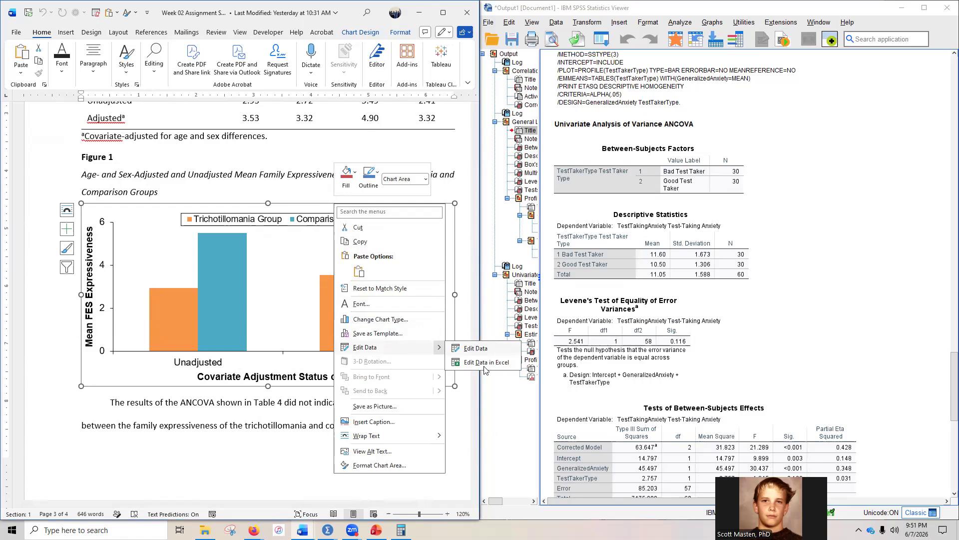
left_click(477, 349)
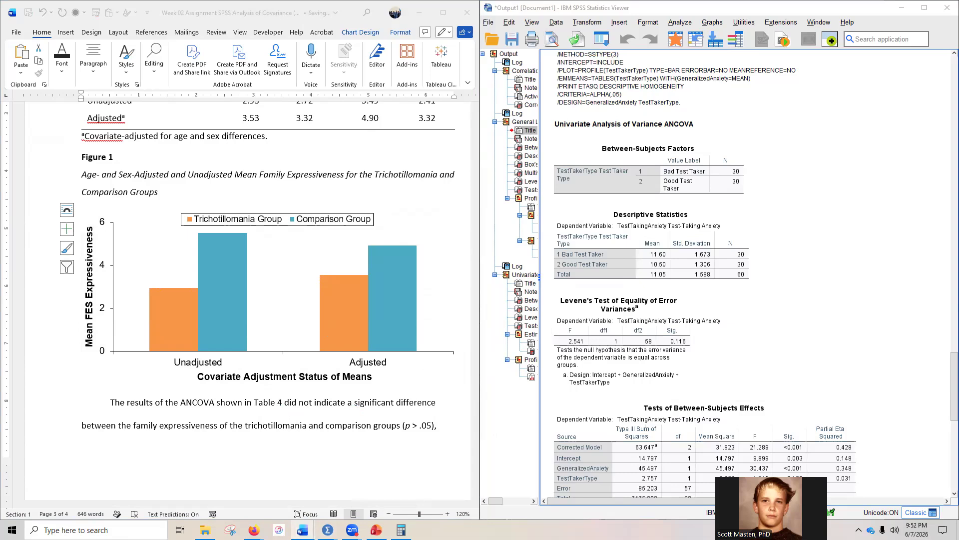
mouse_move(300, 530)
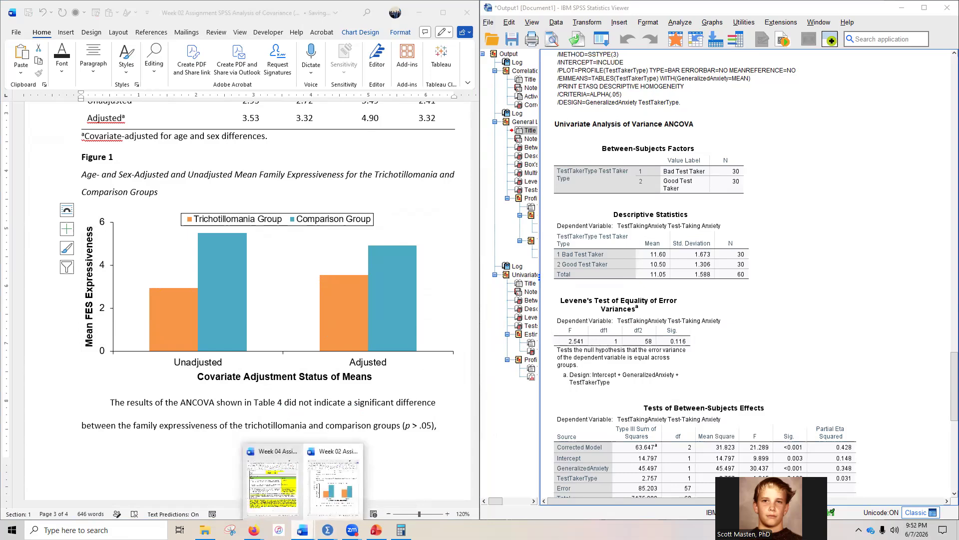
left_click(335, 509)
left_click(301, 238)
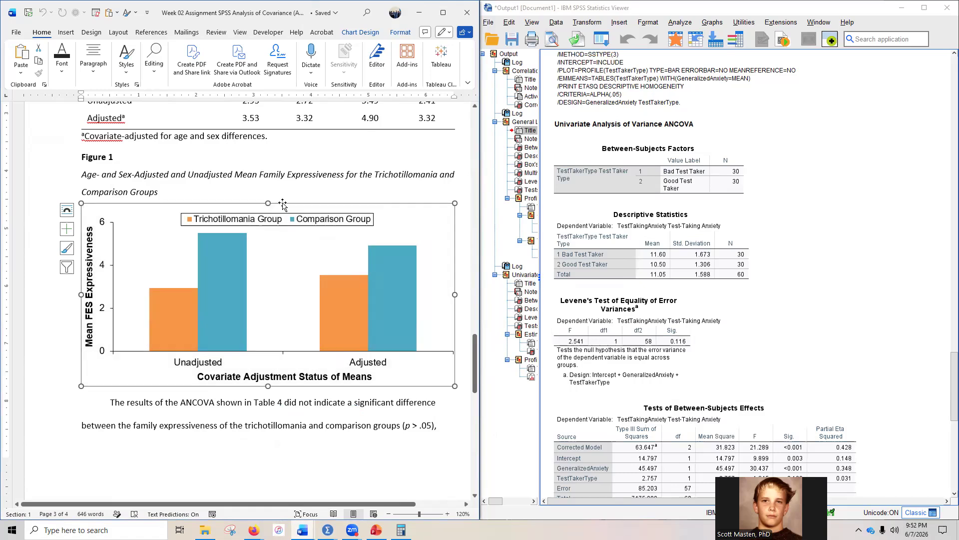
right_click(283, 205)
mouse_move(387, 345)
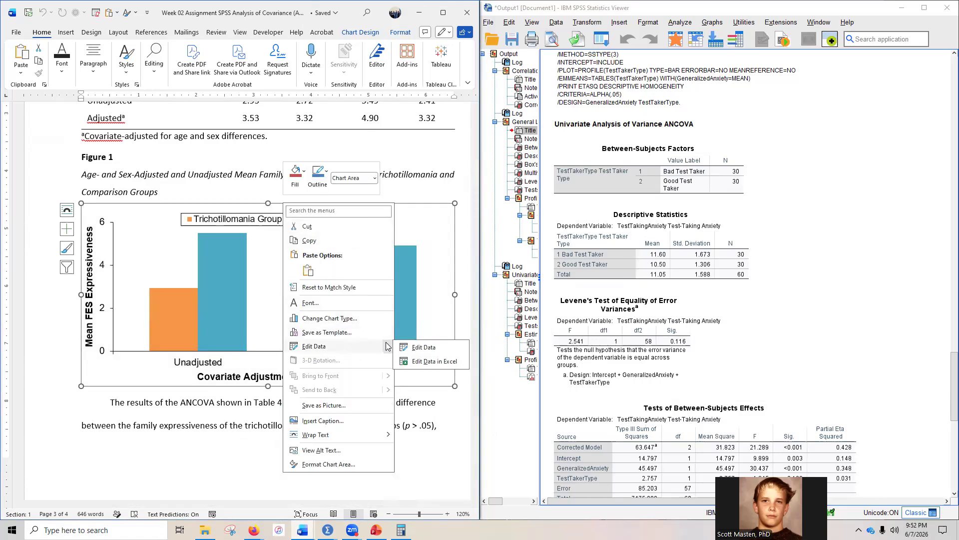
left_click(423, 347)
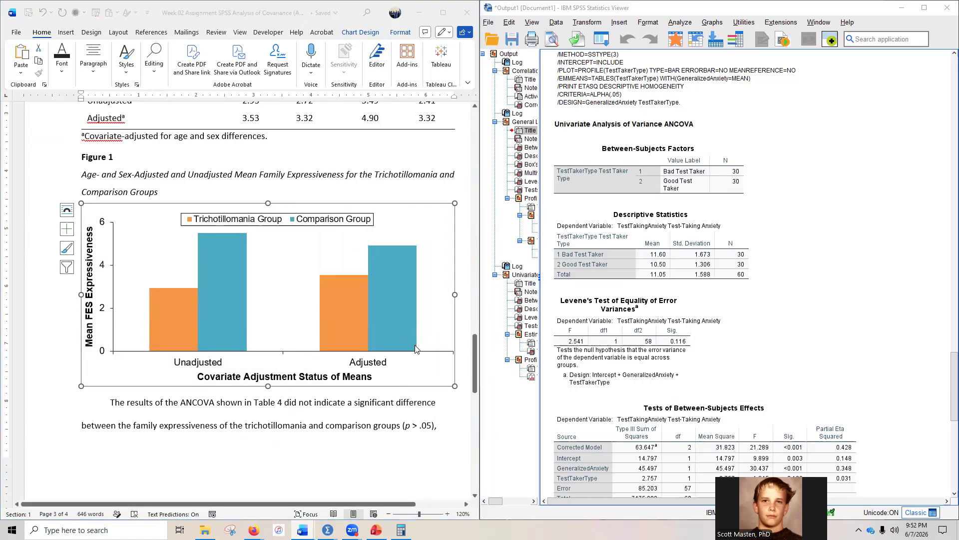
- Open the Figure 1 chart's data in Excel, compare its layout with the SPSS adjusted means, and close the Excel window
right_click(311, 204)
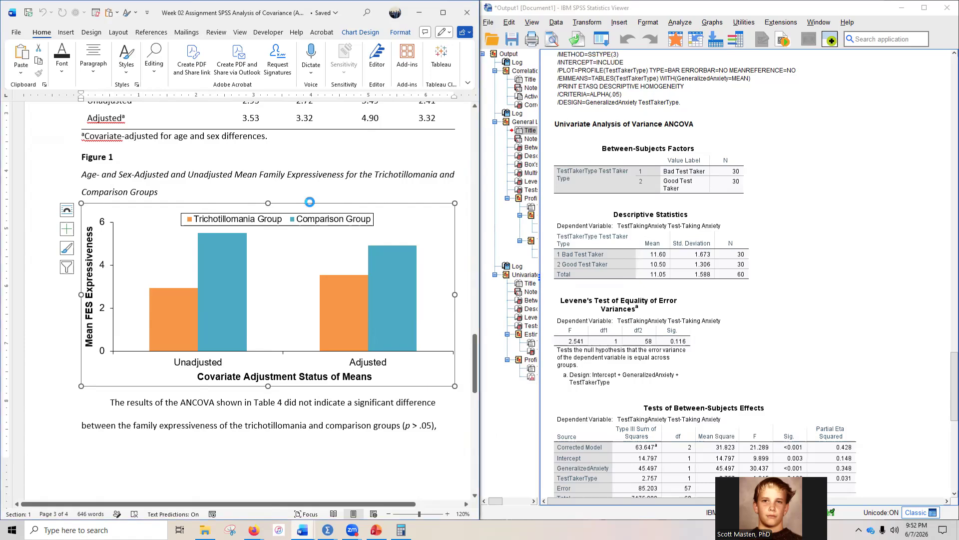
left_click(296, 204)
right_click(297, 203)
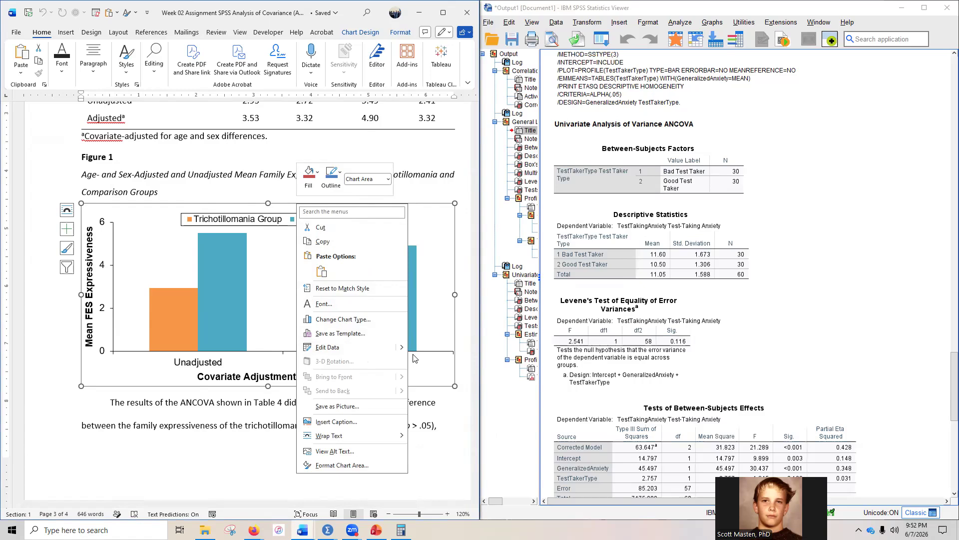
mouse_move(401, 348)
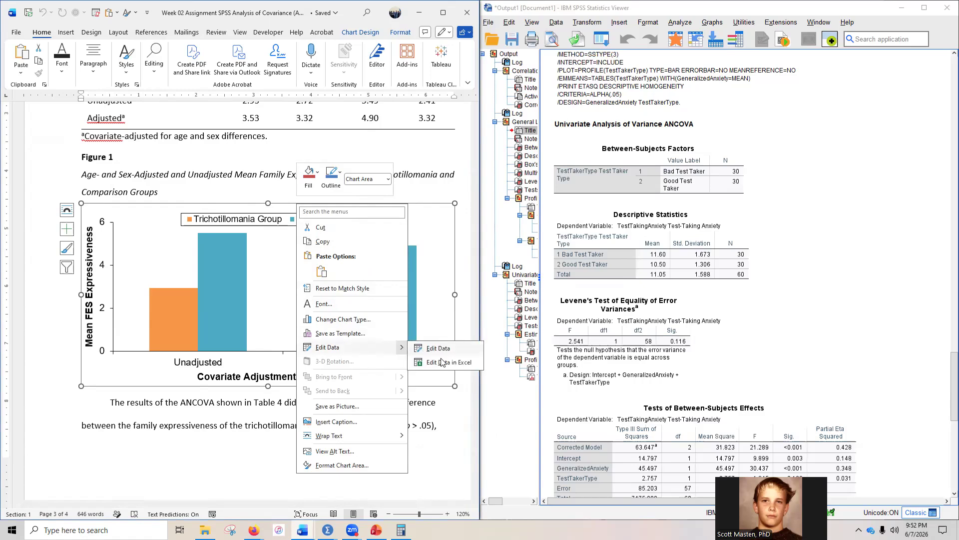
left_click(444, 362)
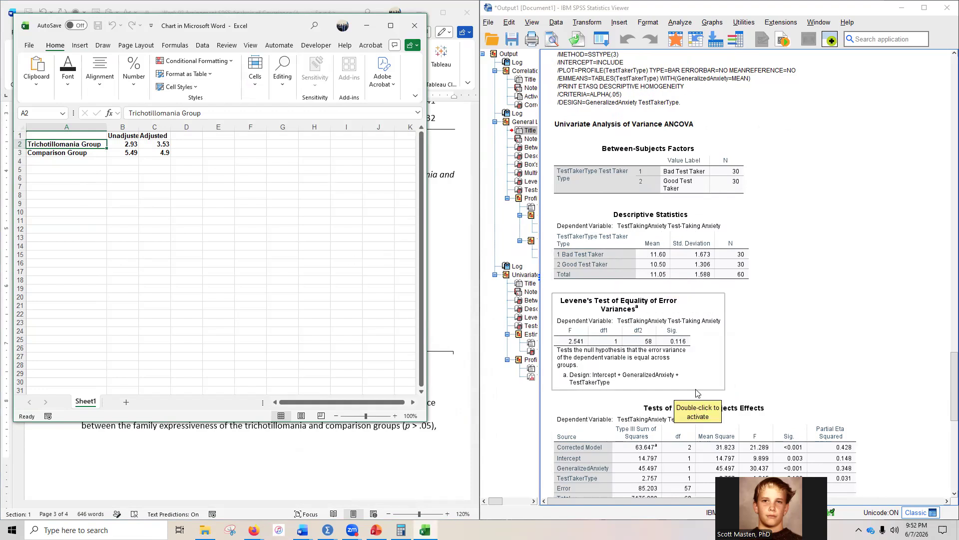
scroll(652, 385, "down", 5)
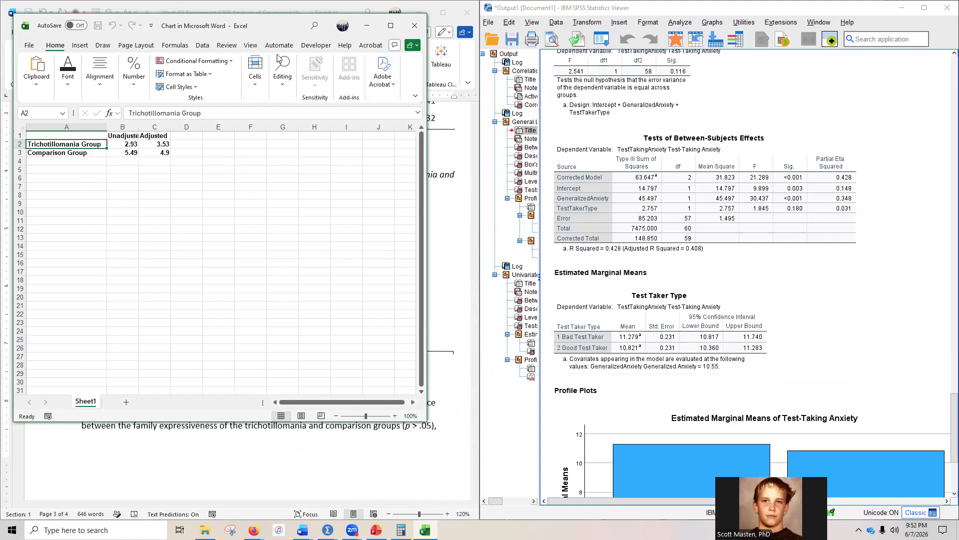
left_click(414, 25)
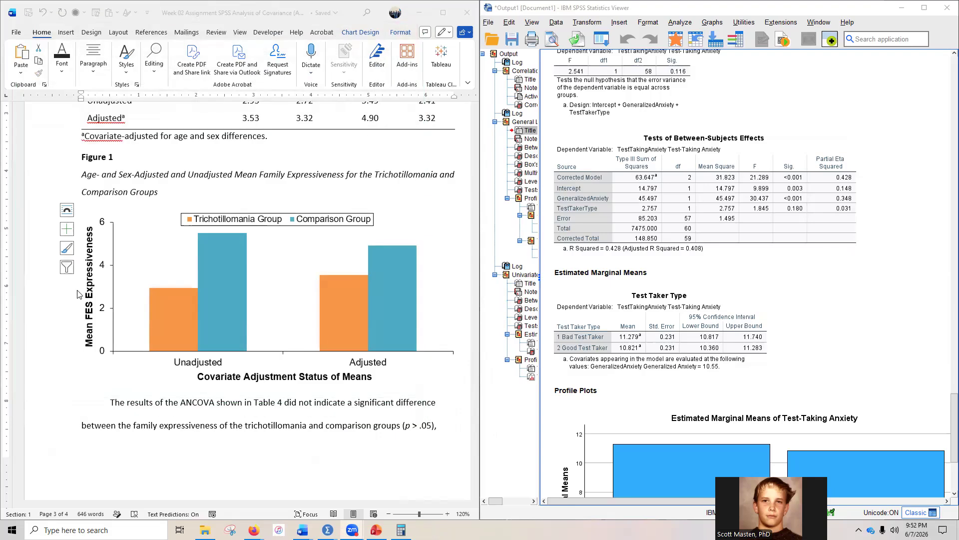